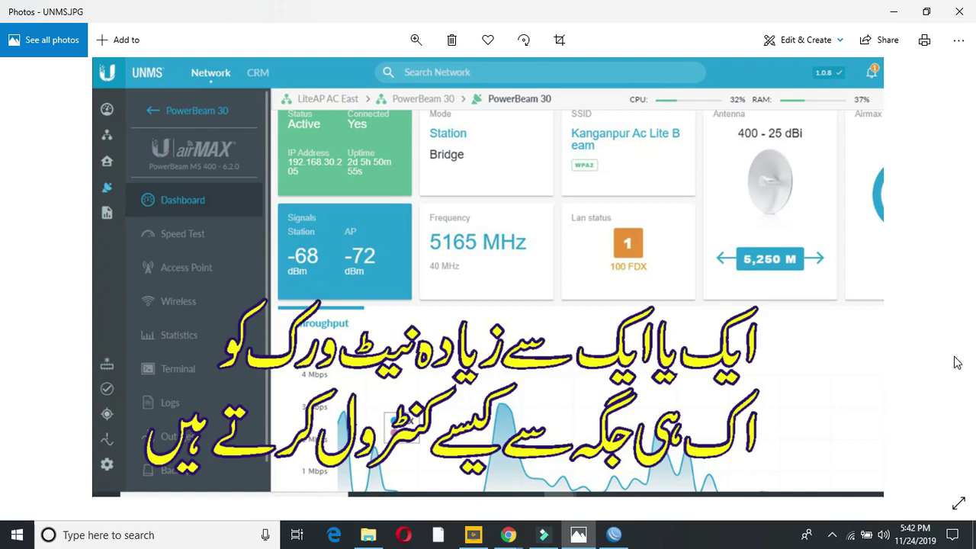
Step: Switch from the UNMS.JPG screenshot in Photos to the WinBox session for the hEX router
click(613, 535)
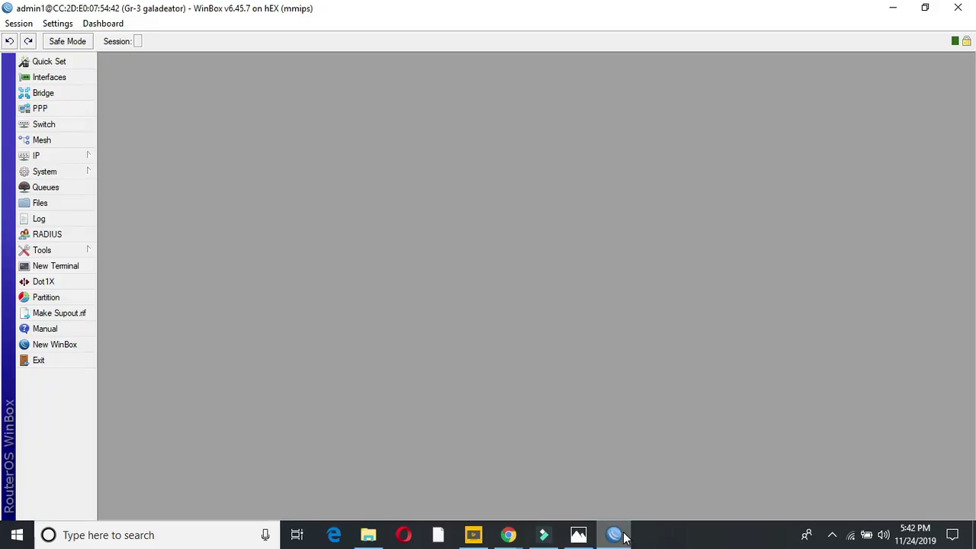
Step: Open IP > Neighbors and review the LiteAP AC, PowerBeam M5 400, Rocket M2 and Bullet M2 addresses (192.168.30.199–.208)
click(73, 157)
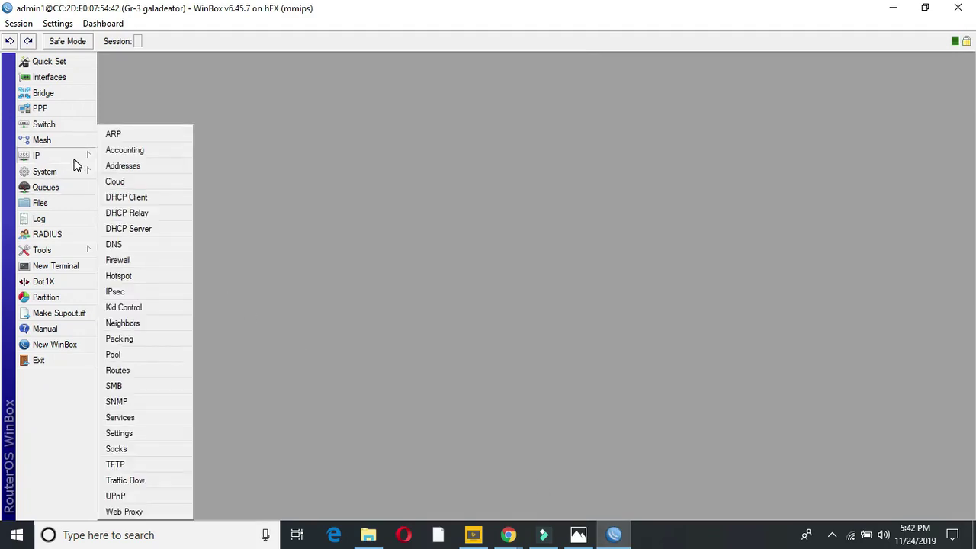
click(134, 326)
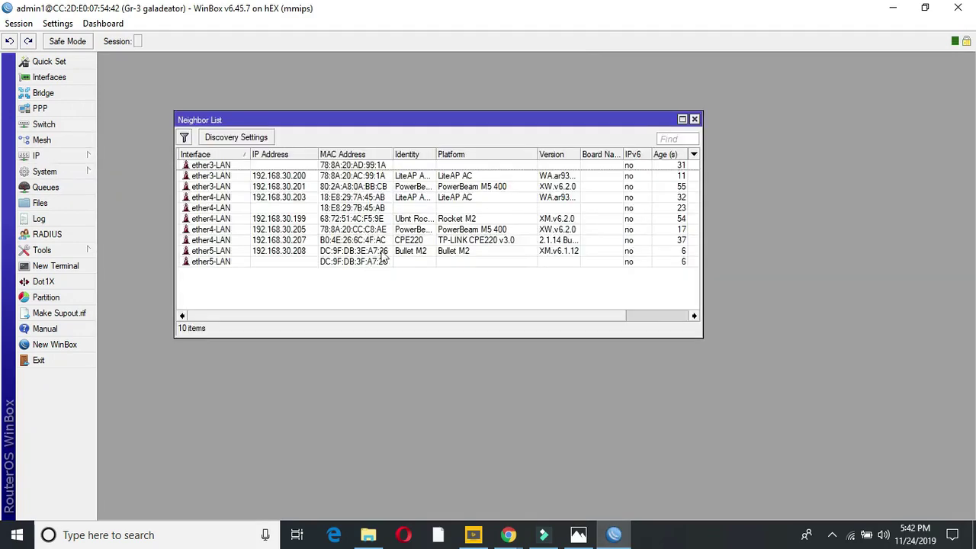
click(465, 178)
click(471, 186)
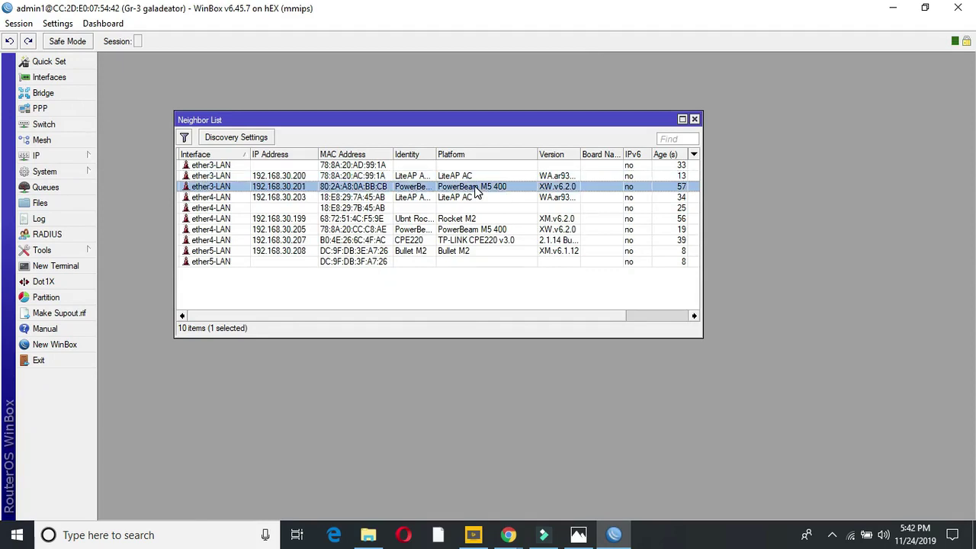
click(468, 197)
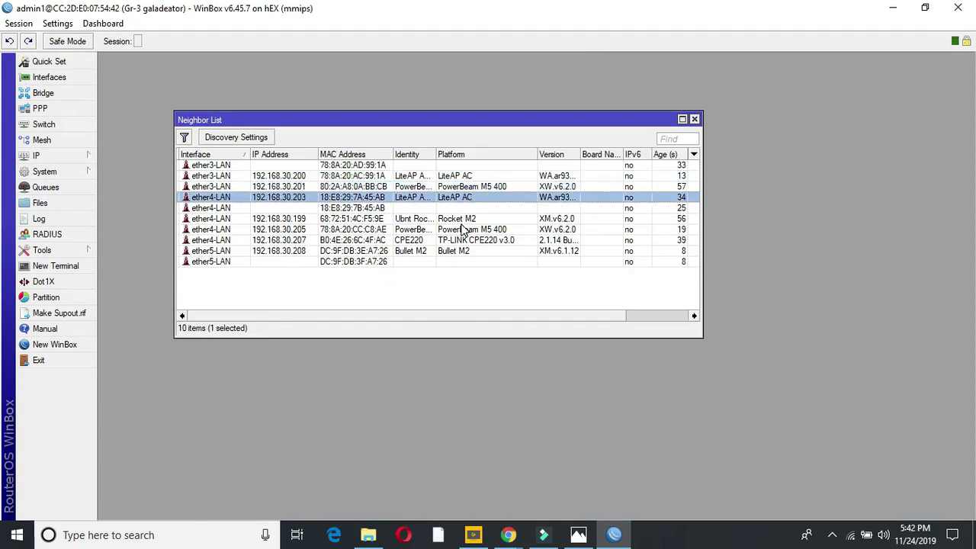
click(466, 219)
click(465, 230)
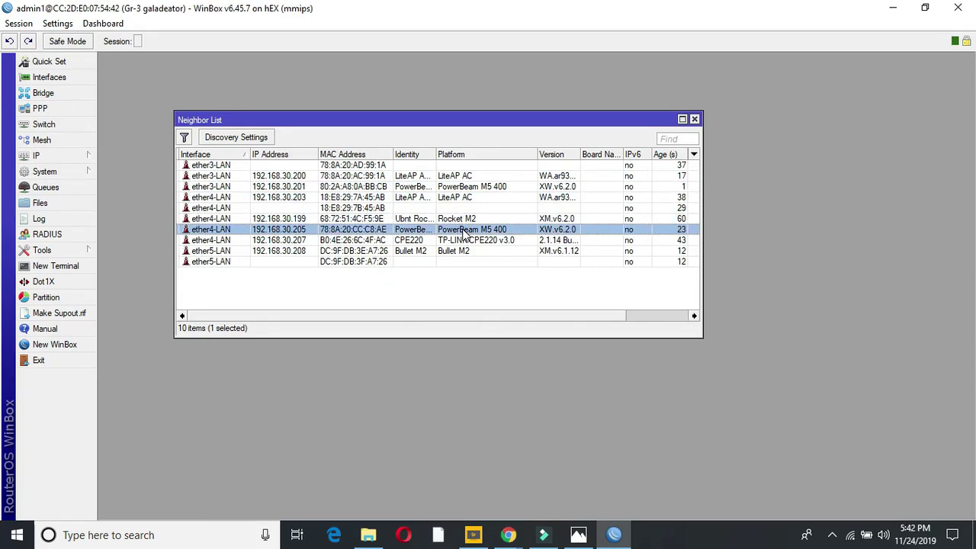
click(455, 251)
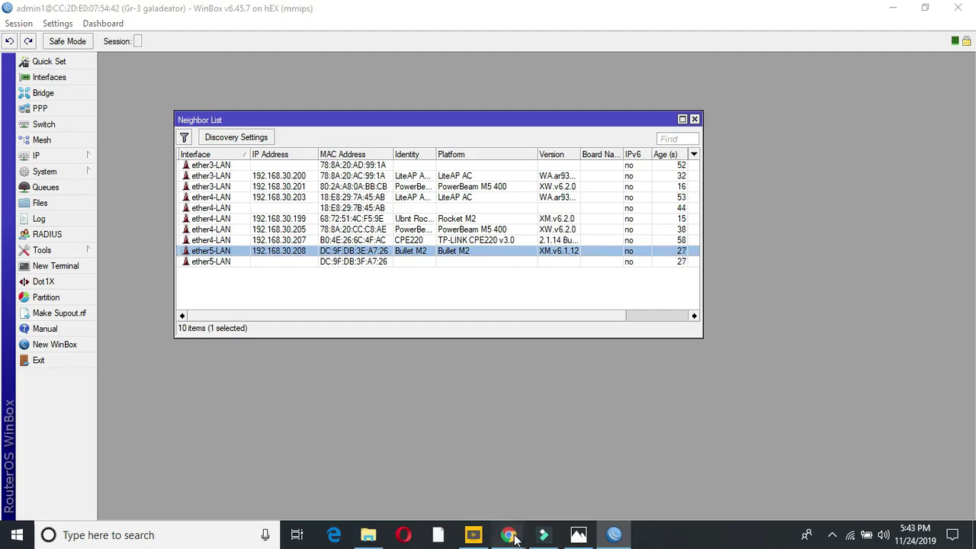
Step: In UNMS Devices, open the PowerBeam M5 400 dashboard, then return to the full device list
mouse_move(508, 534)
click(468, 481)
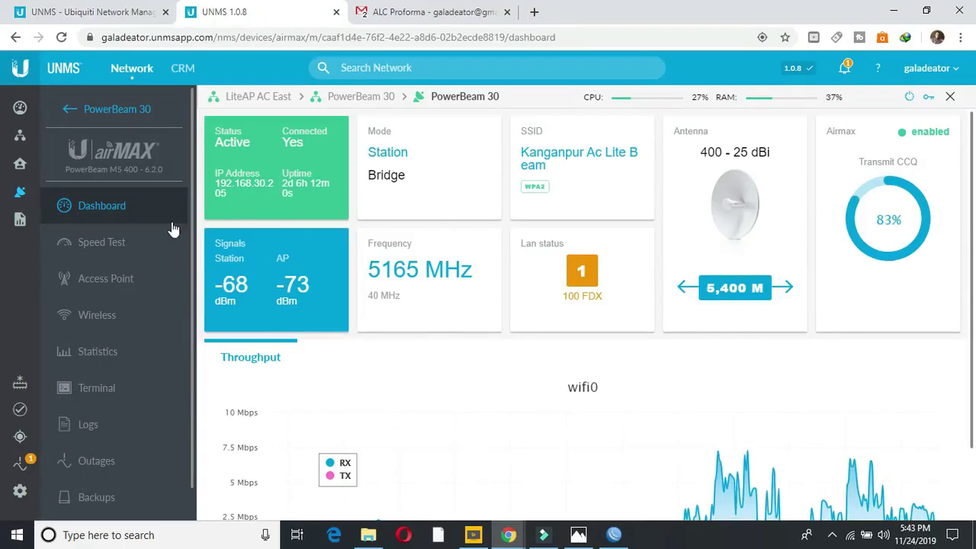
click(21, 194)
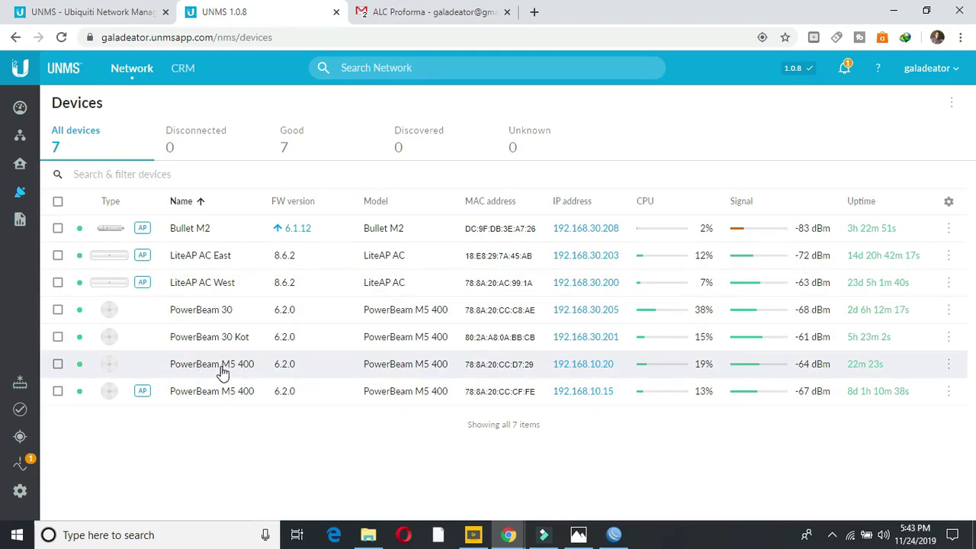
click(222, 371)
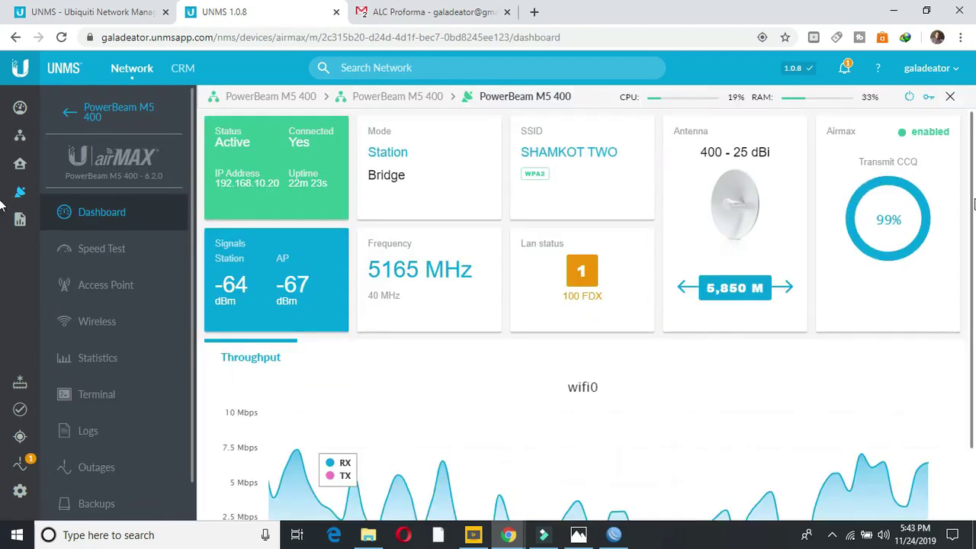
drag(971, 204, 971, 283)
scroll(642, 185, up, 1)
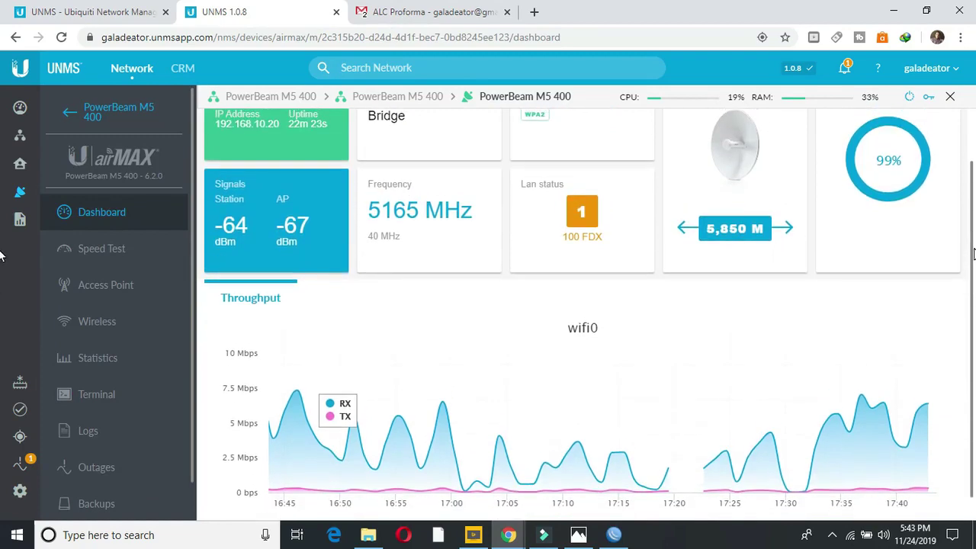
click(22, 194)
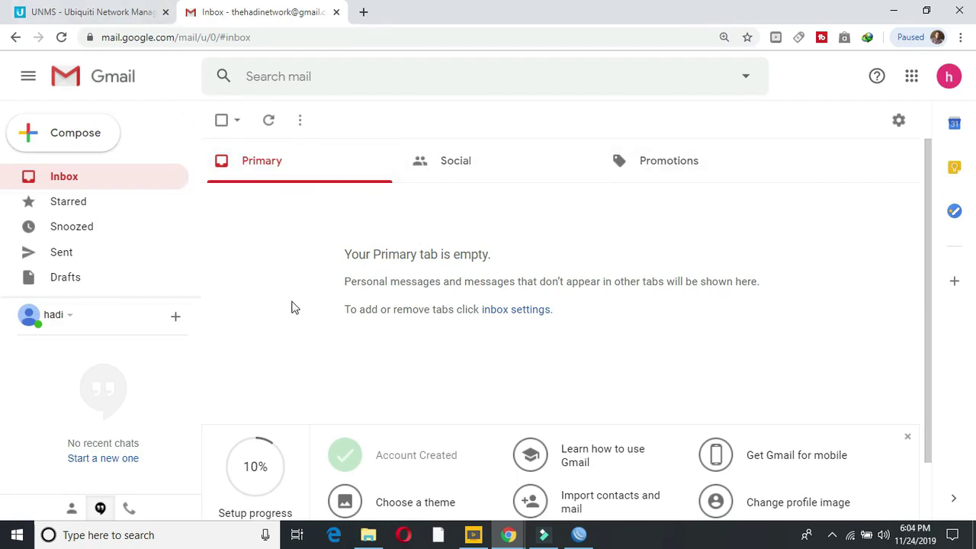
Step: On the unms.com tab, open the 'Get UNMS for Free' cloud vs self-hosted choice
click(138, 15)
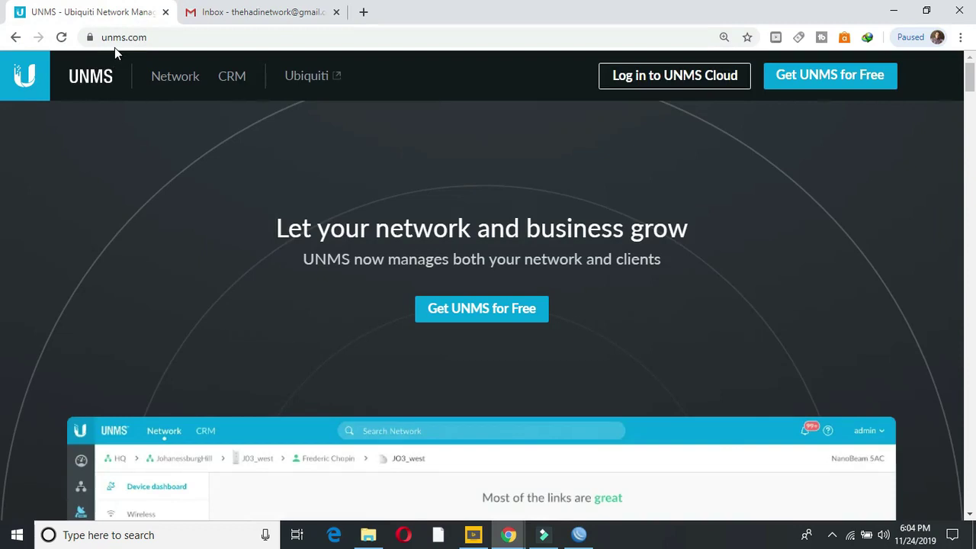
drag(162, 38, 99, 39)
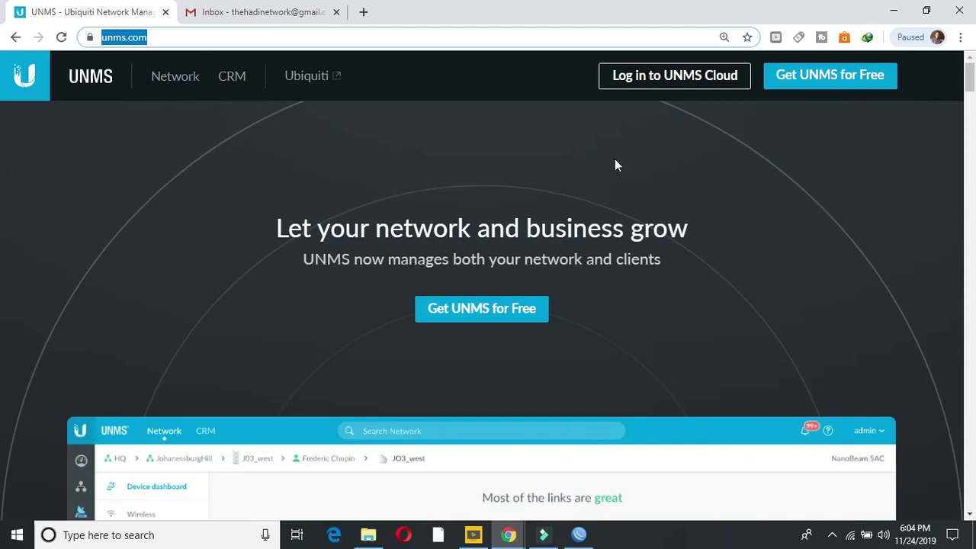
mouse_move(971, 83)
mouse_down()
mouse_move(970, 125)
mouse_move(971, 71)
mouse_up()
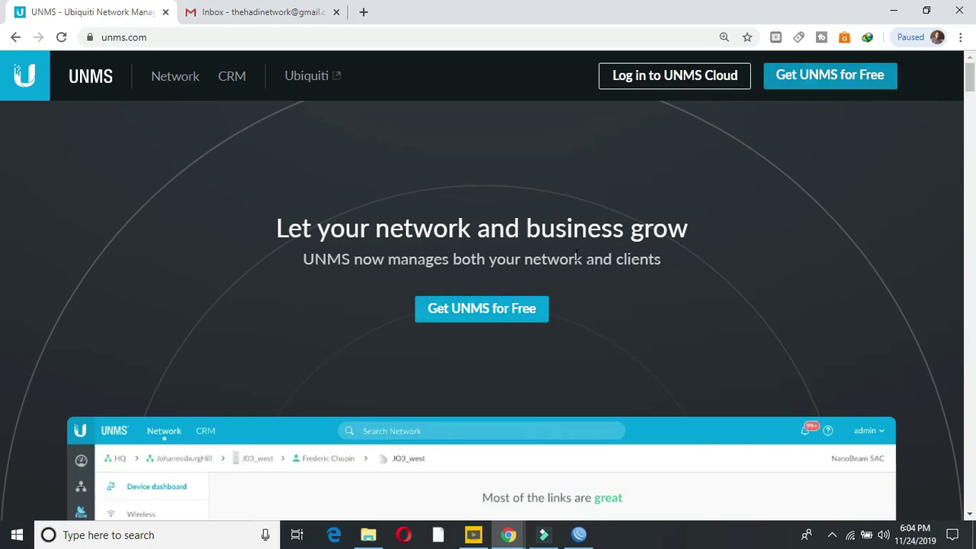
click(840, 78)
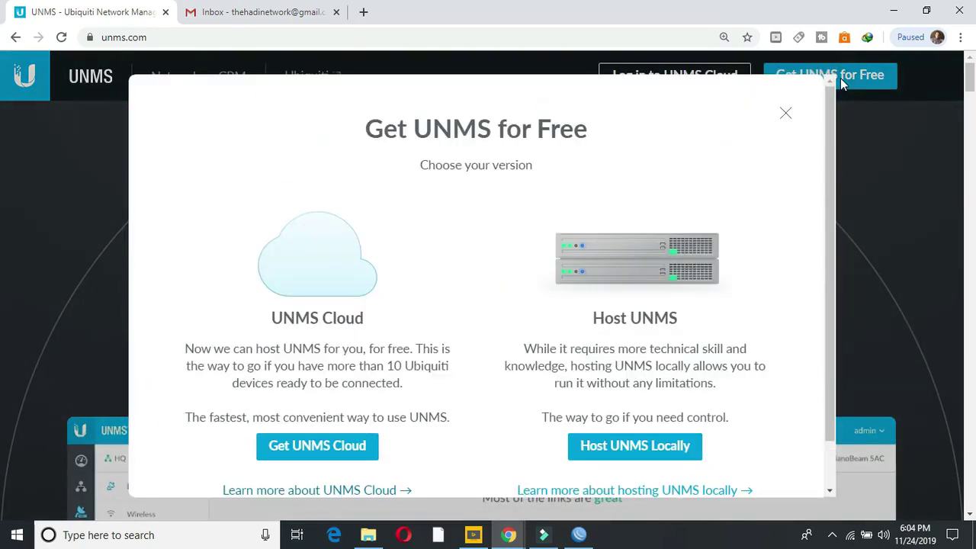
Step: Choose 'Get UNMS Cloud' to open the Ubiquiti Account sign-in page
drag(831, 144, 826, 198)
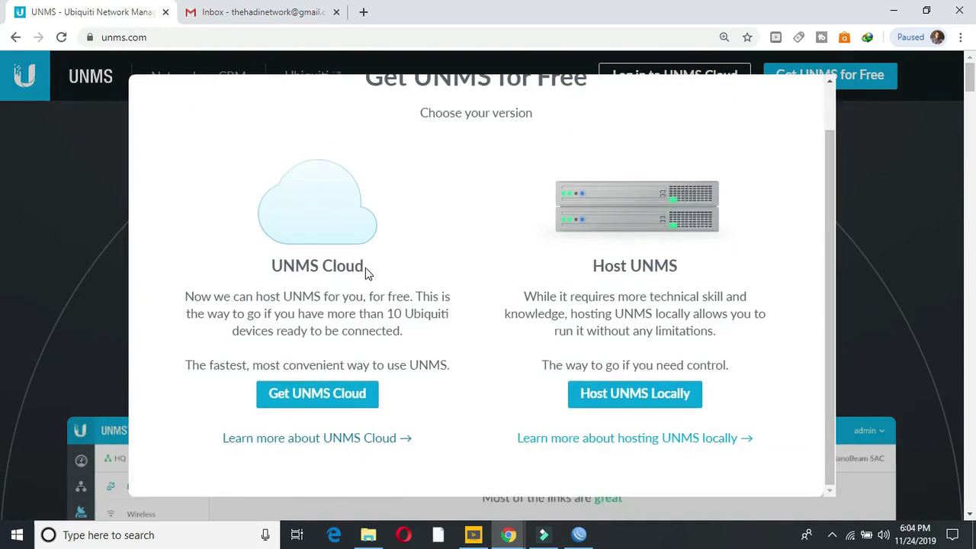
drag(366, 273, 271, 269)
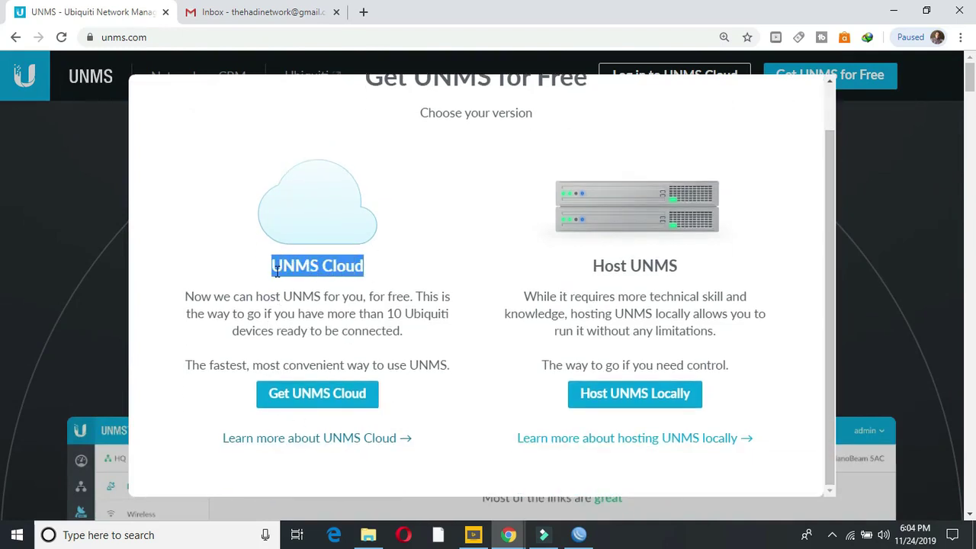
click(320, 406)
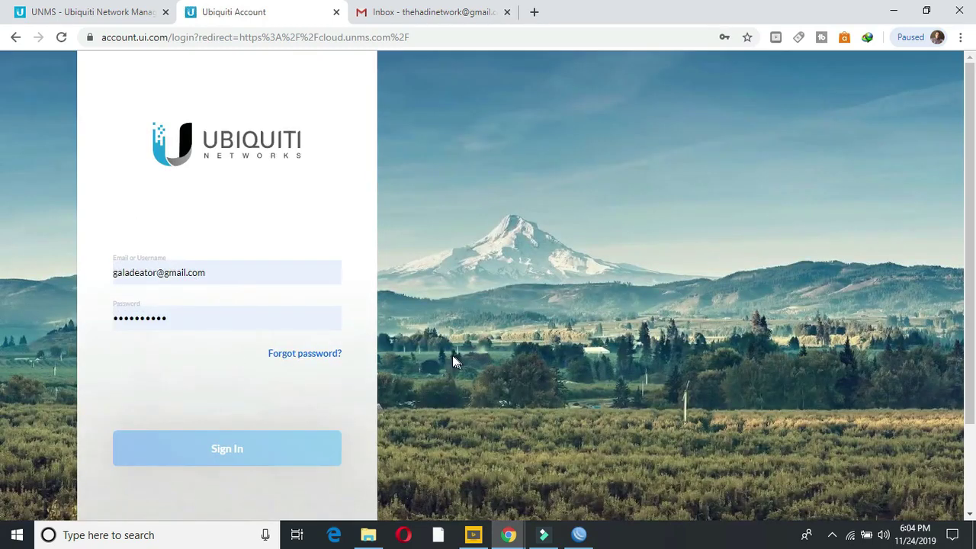
Step: Start a new Ubiquiti account, entering the first name, username, e-mail address and password
scroll(2, 228, down, 2)
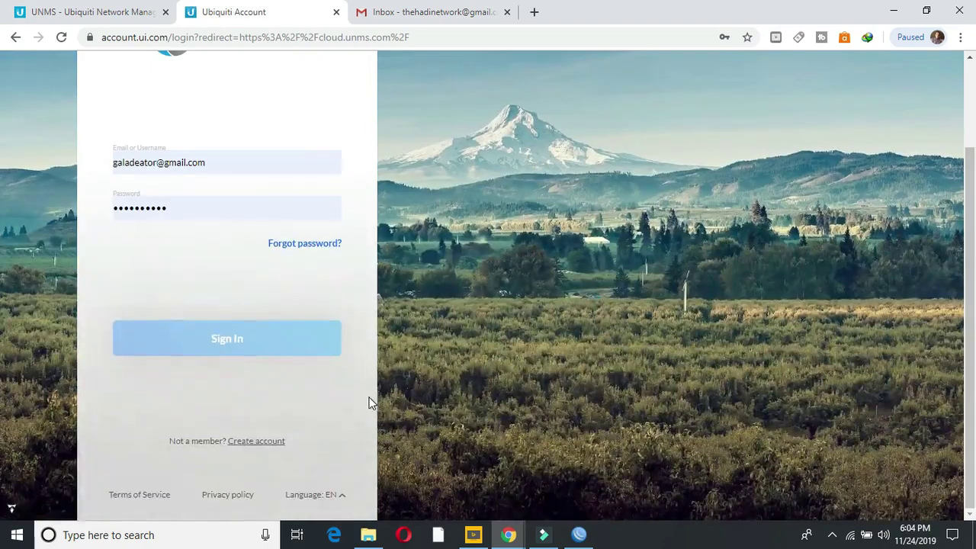
click(272, 442)
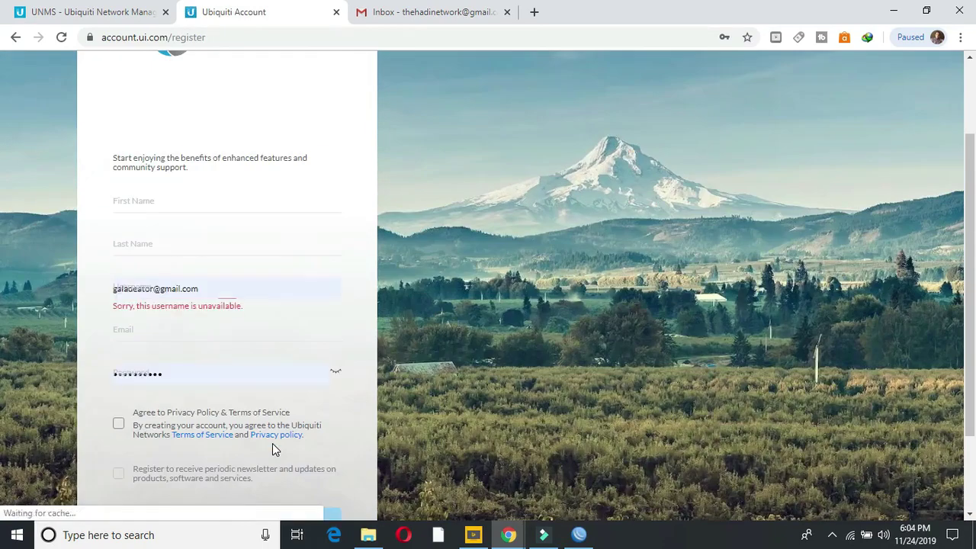
click(199, 206)
text(the)
text(net)
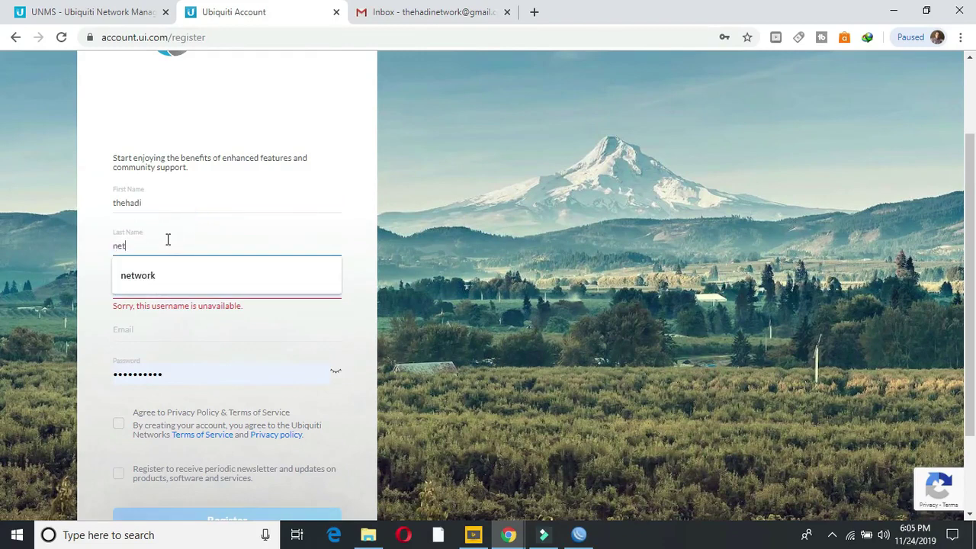
click(149, 275)
click(218, 290)
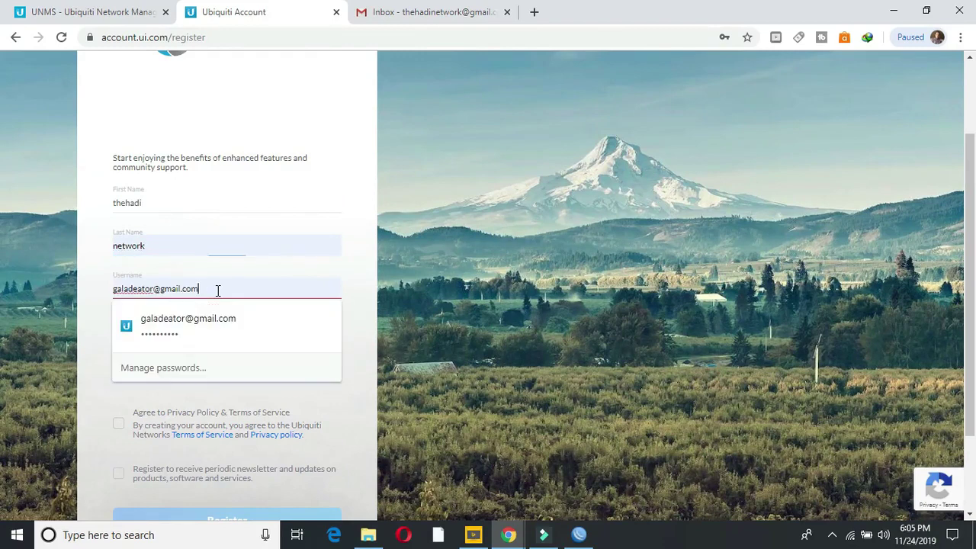
drag(218, 289, 28, 311)
text(the)
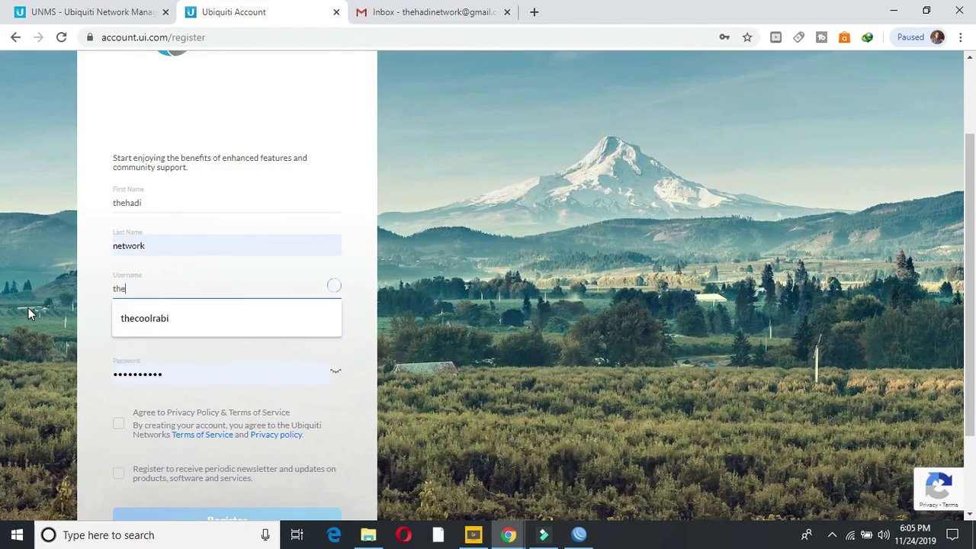
text(ha)
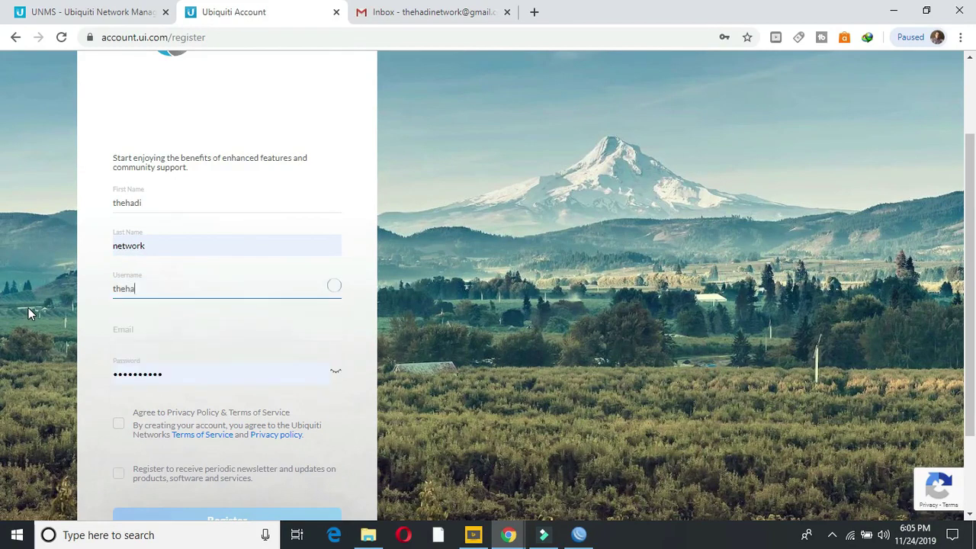
text(dinetwork)
key(Tab)
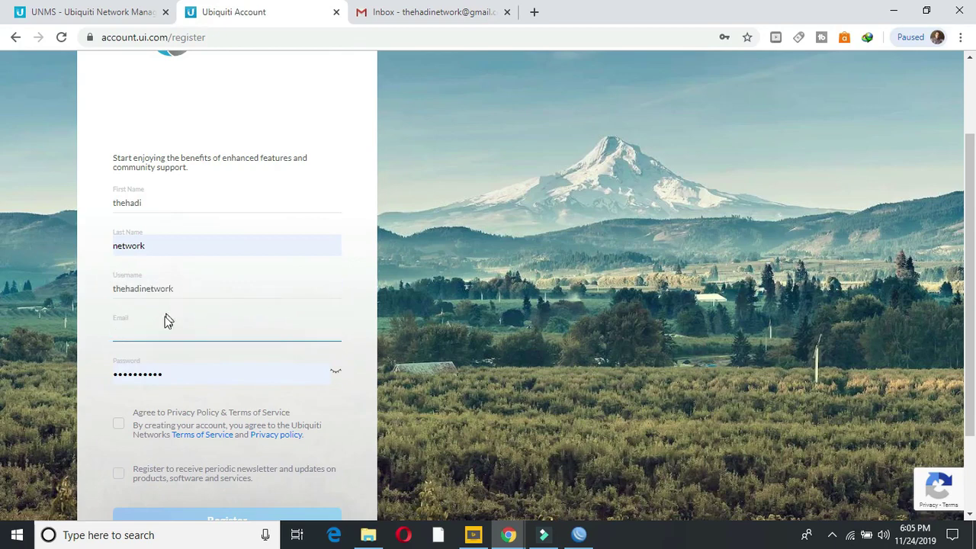
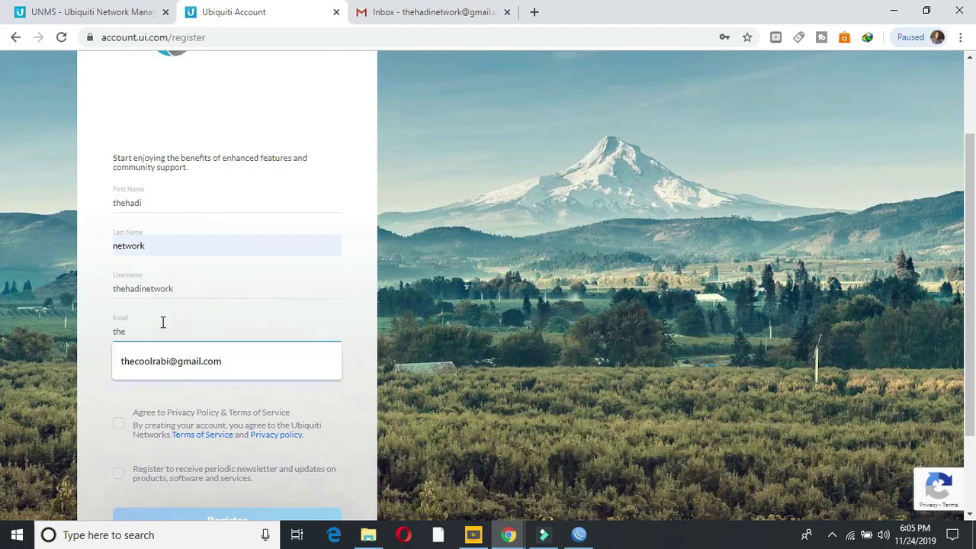
key(Tab)
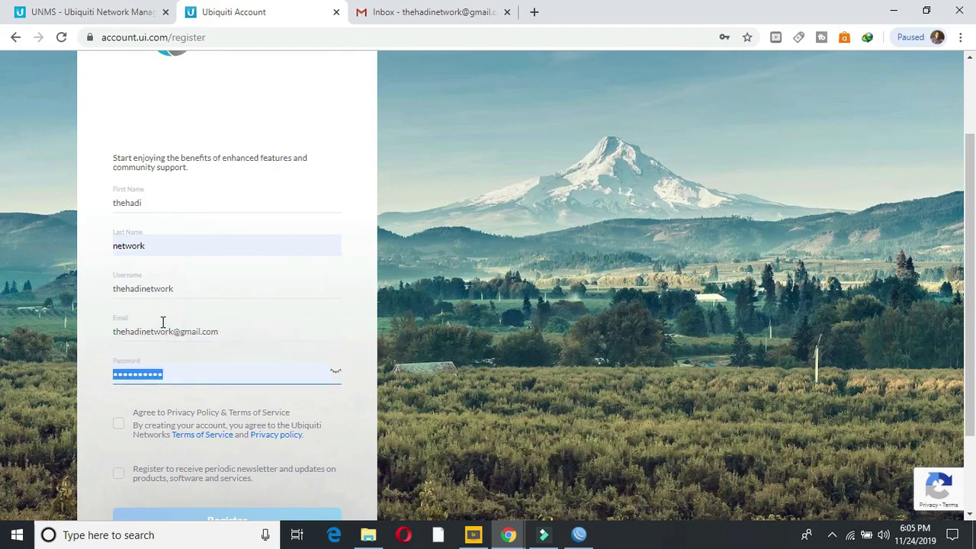
text(t)
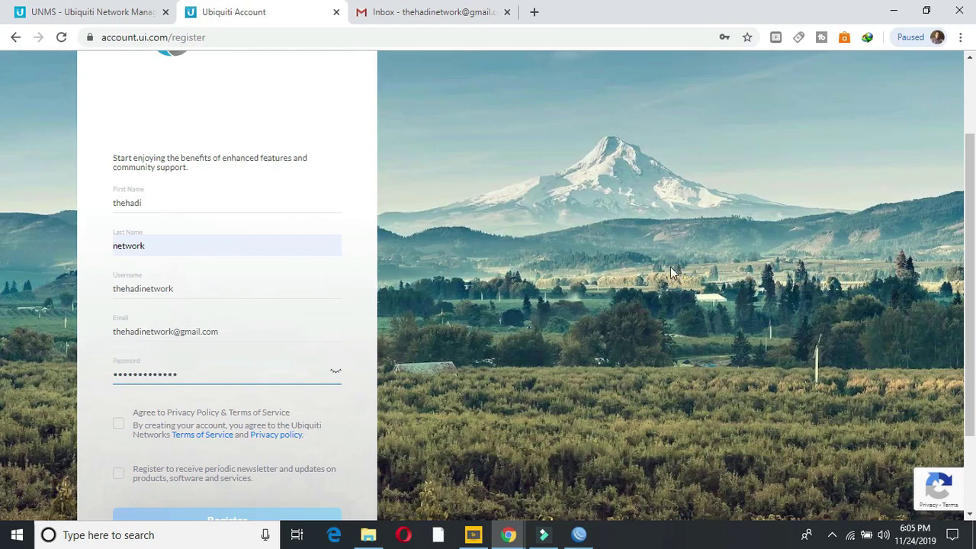
Step: Accept the privacy policy and terms, opt into newsletters, and submit the registration
scroll(279, 379, down, 1)
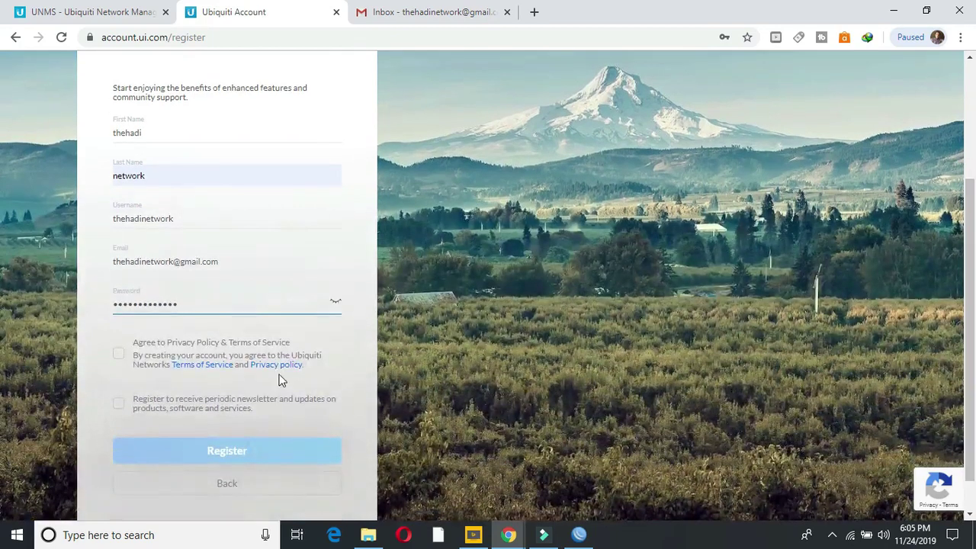
click(118, 354)
click(119, 404)
click(219, 458)
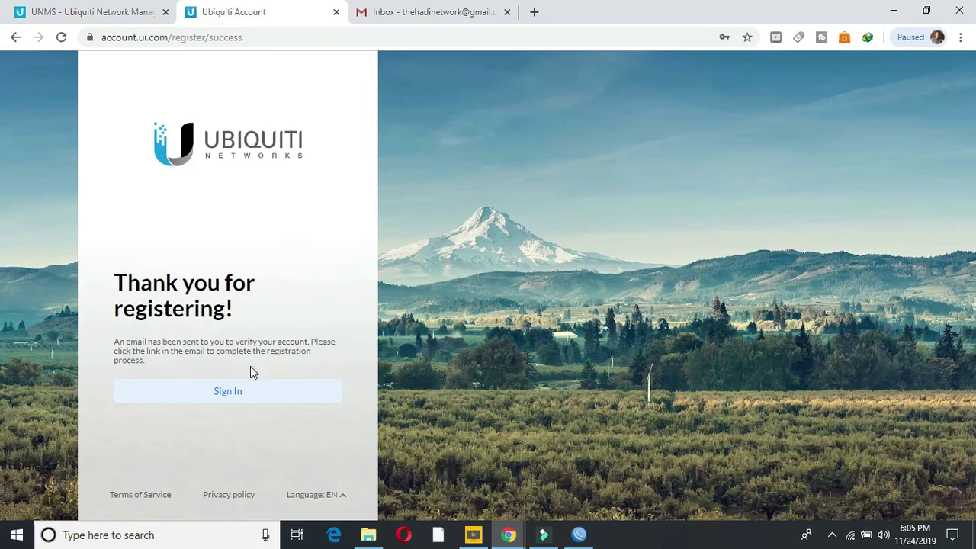
Step: Sign in to Ubiquiti Account with the new account's username and retyped password
click(238, 393)
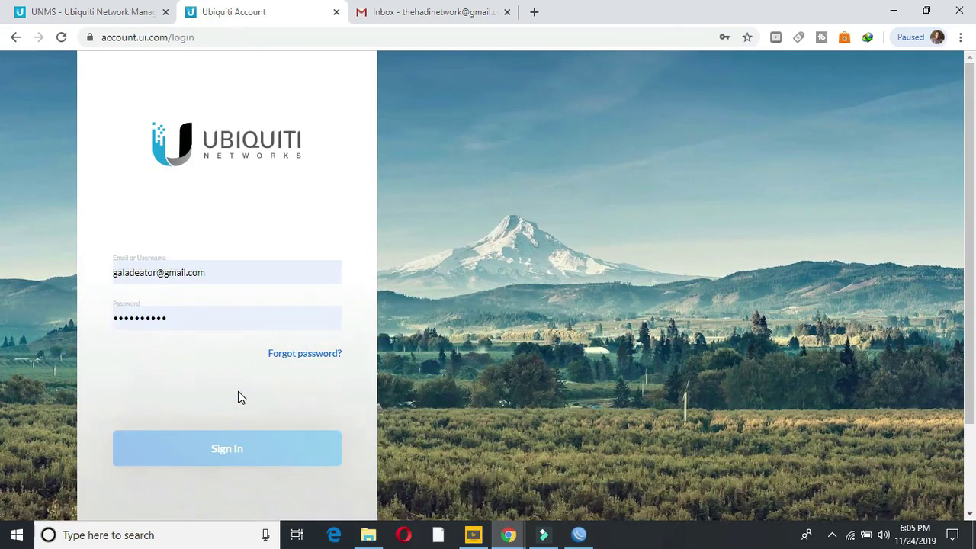
click(235, 272)
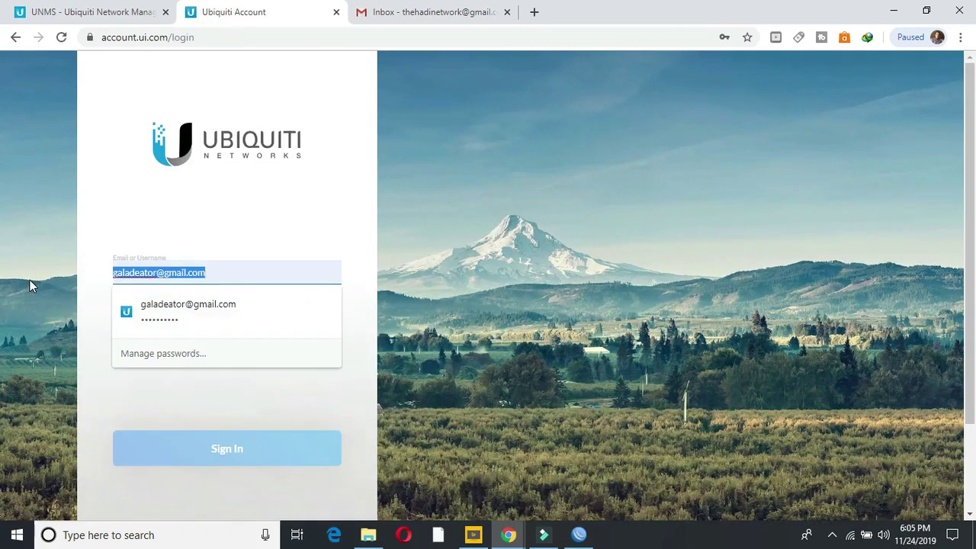
text(the)
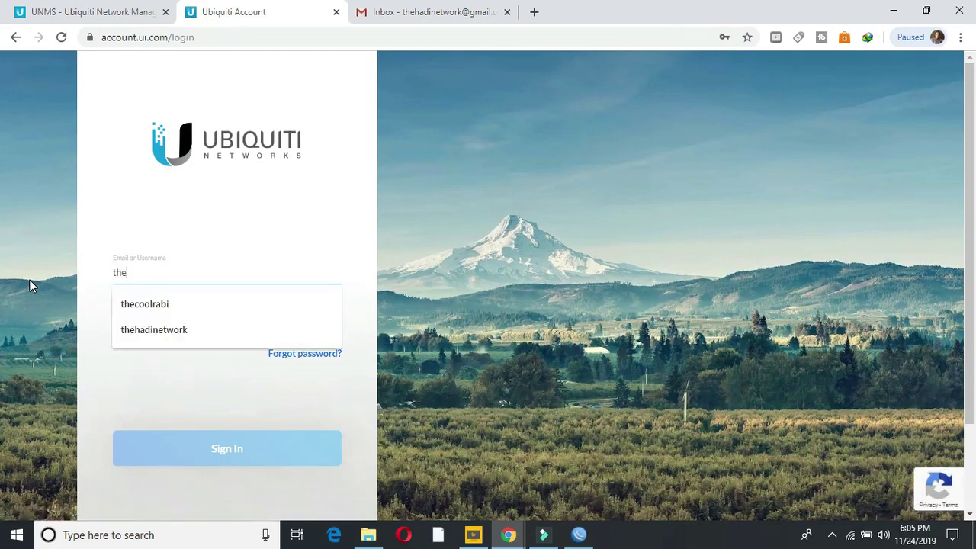
text(hadi)
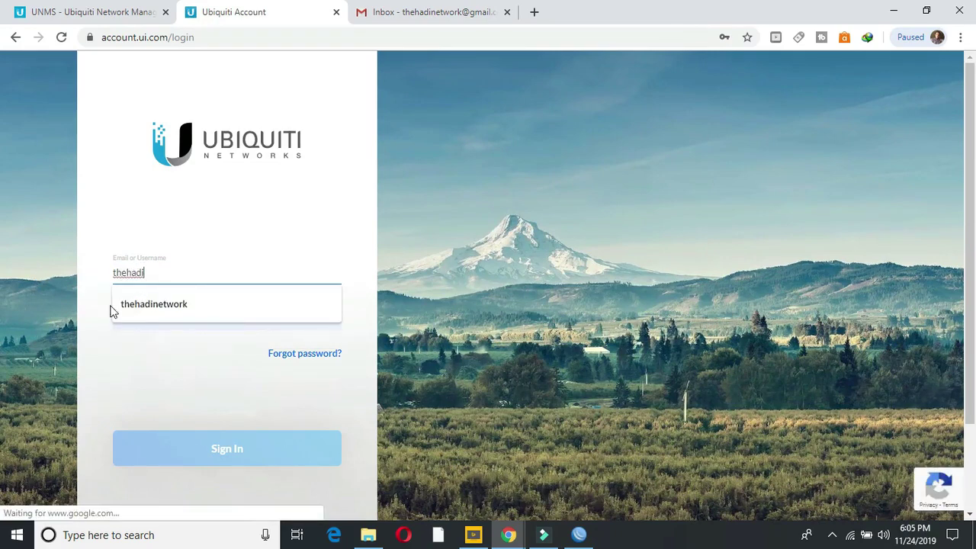
click(135, 309)
click(194, 319)
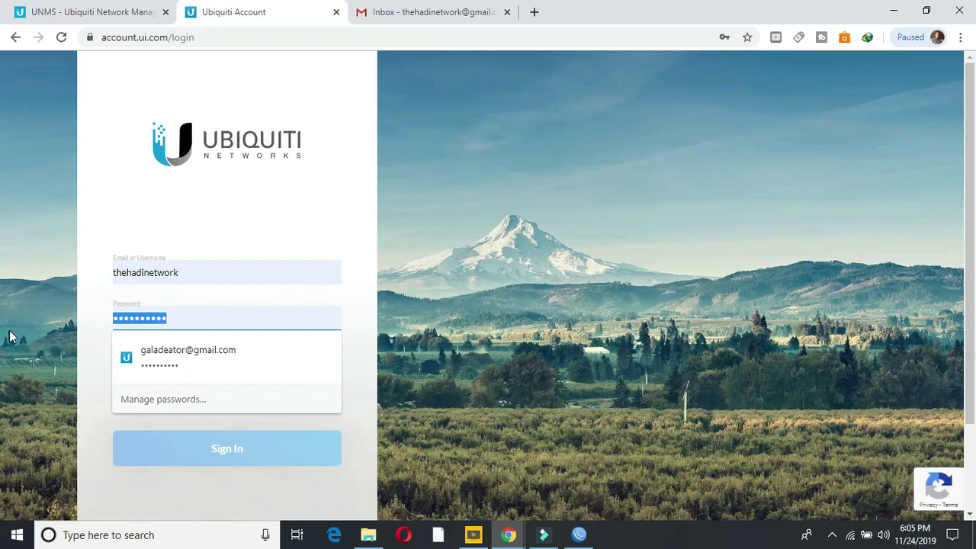
text(a•••••)
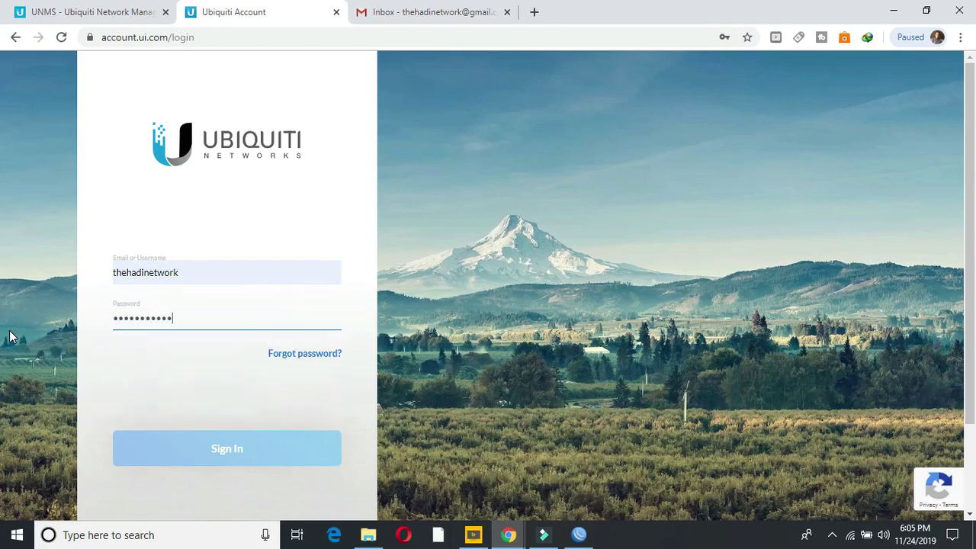
text(•••••••)
click(148, 453)
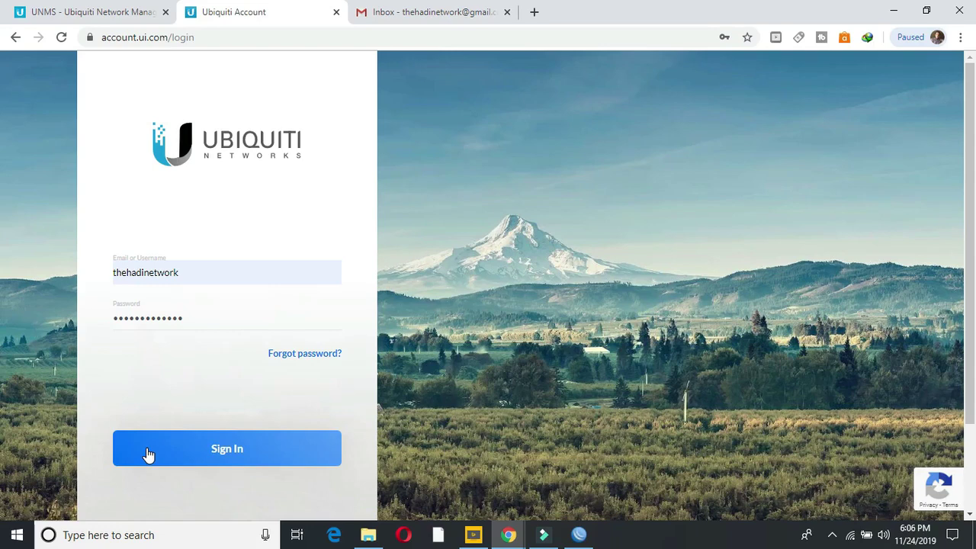
click(149, 454)
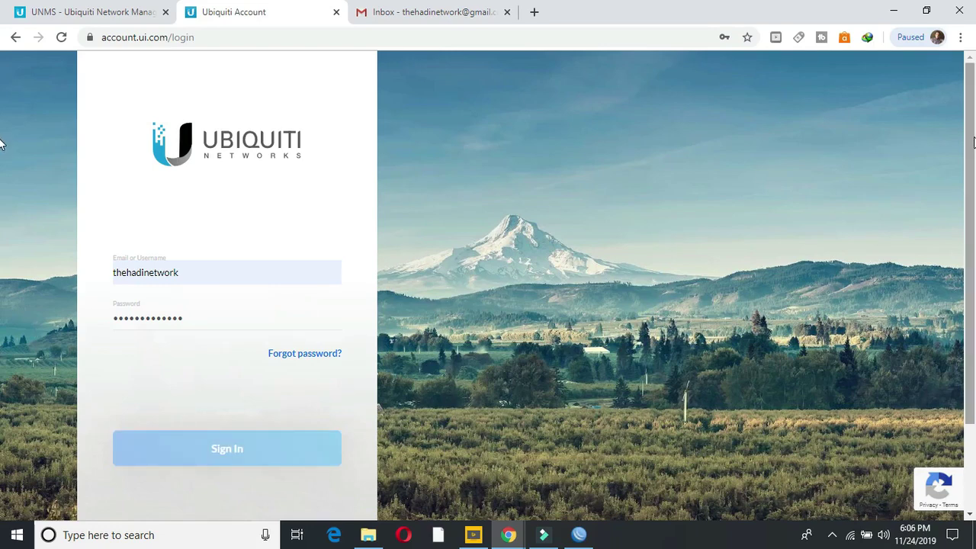
Step: Retry signing in until 'Please verify your email address!' appears, then go to the Gmail tab
drag(972, 149, 972, 194)
scroll(972, 194, down, 2)
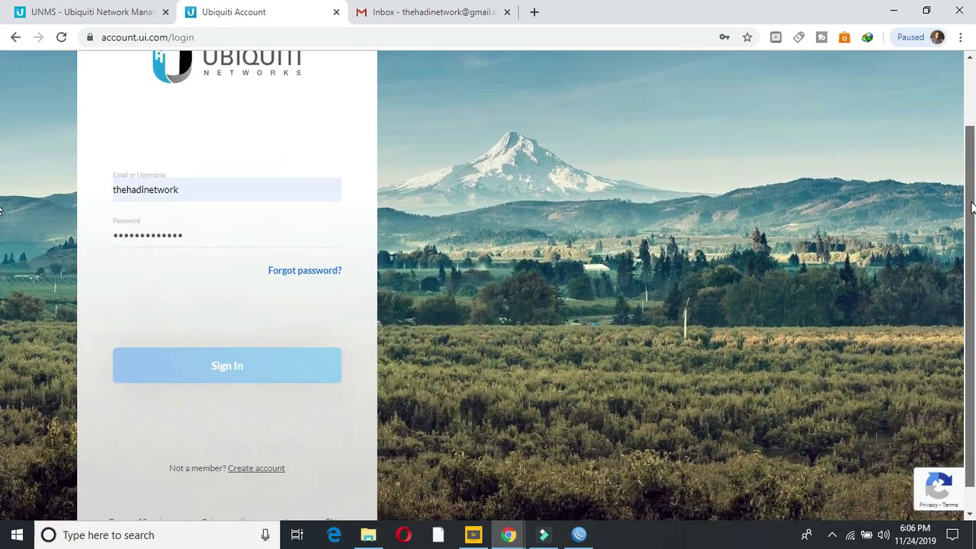
scroll(972, 194, up, 3)
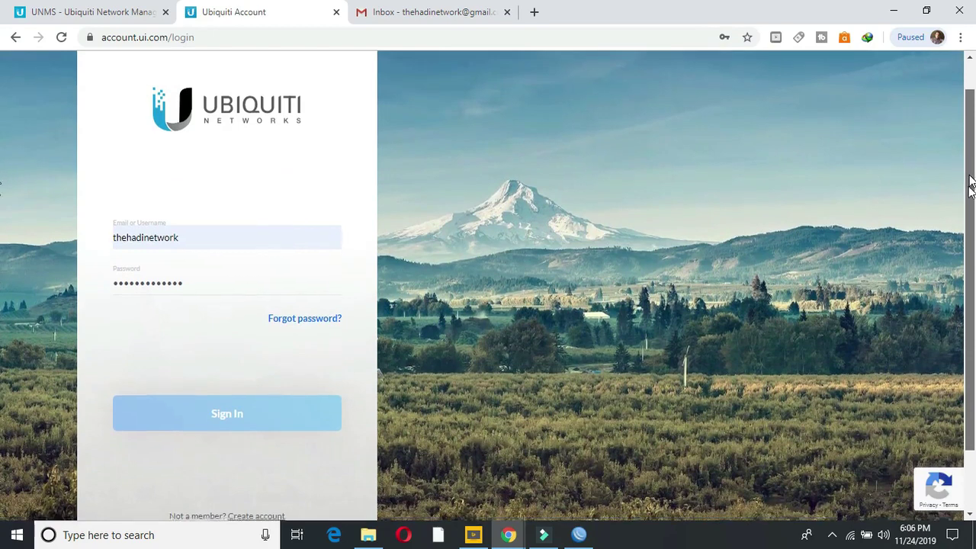
scroll(972, 229, down, 3)
scroll(972, 238, up, 2)
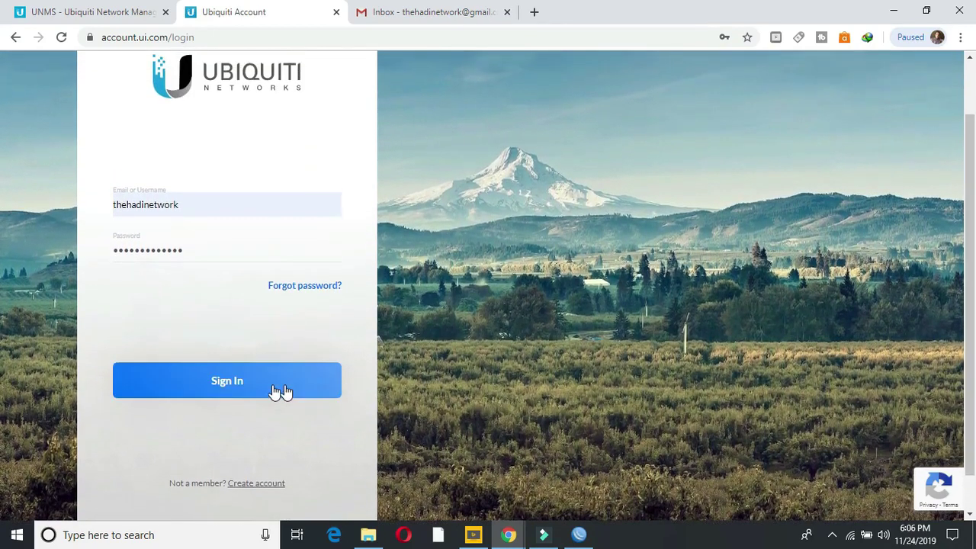
click(266, 390)
click(267, 389)
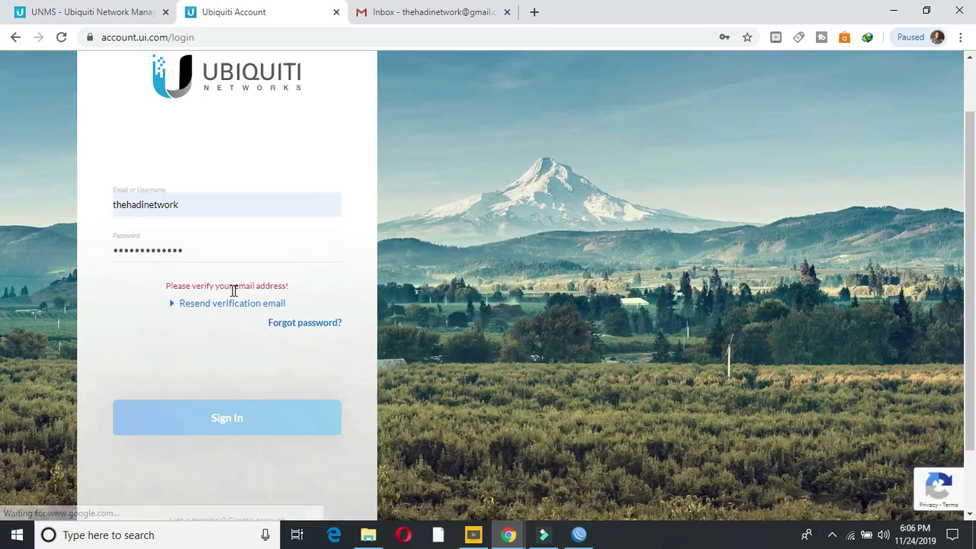
drag(293, 286, 165, 294)
click(308, 280)
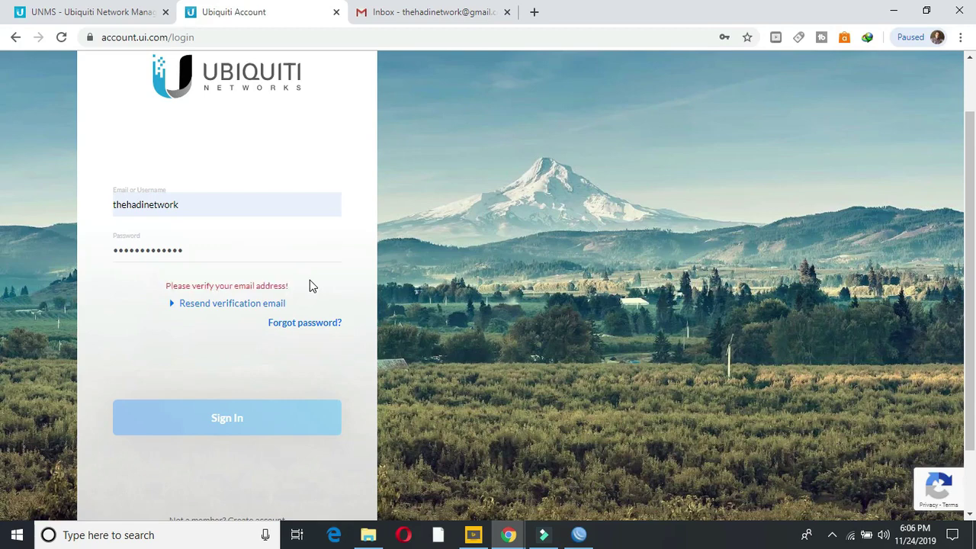
click(438, 13)
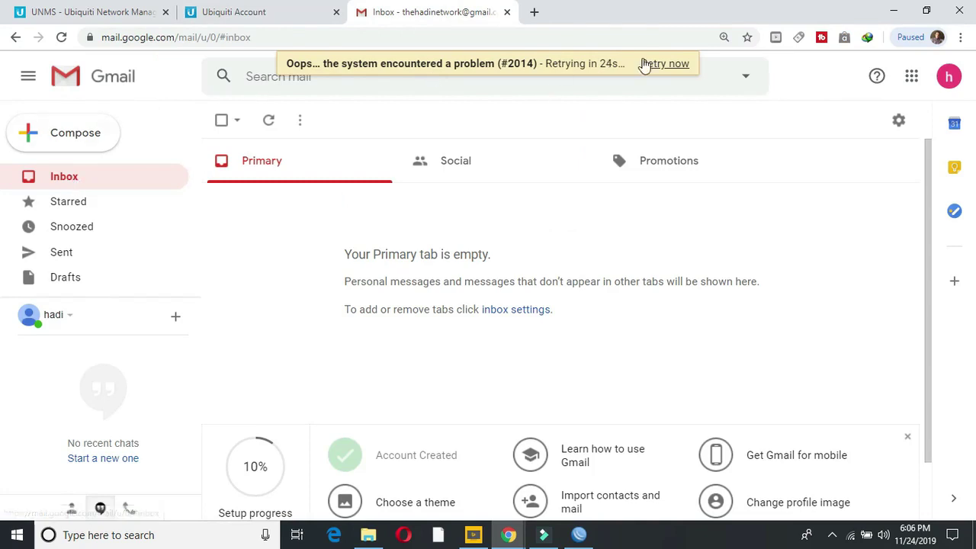
Step: Reload Gmail, open the Ubiquiti Networks Email Verification message and follow its verification link
click(670, 66)
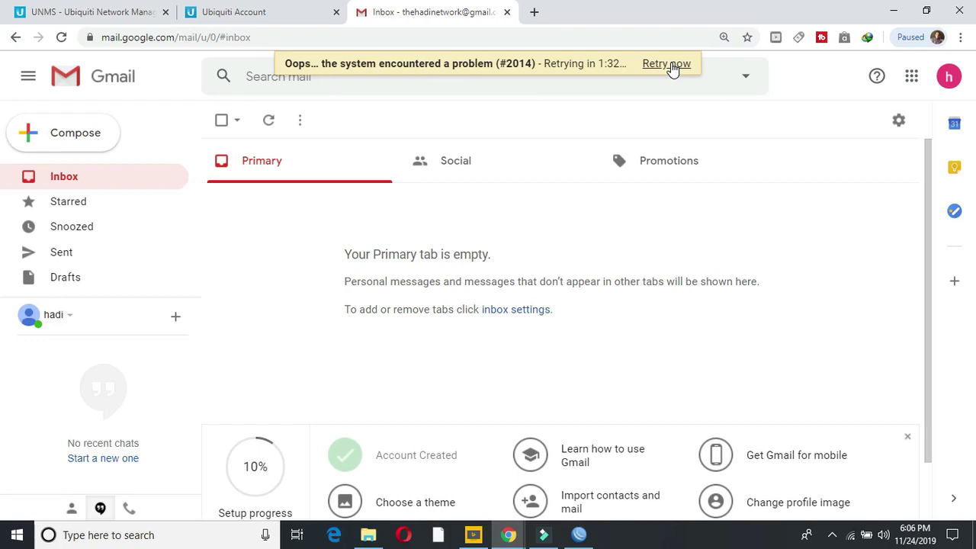
click(91, 206)
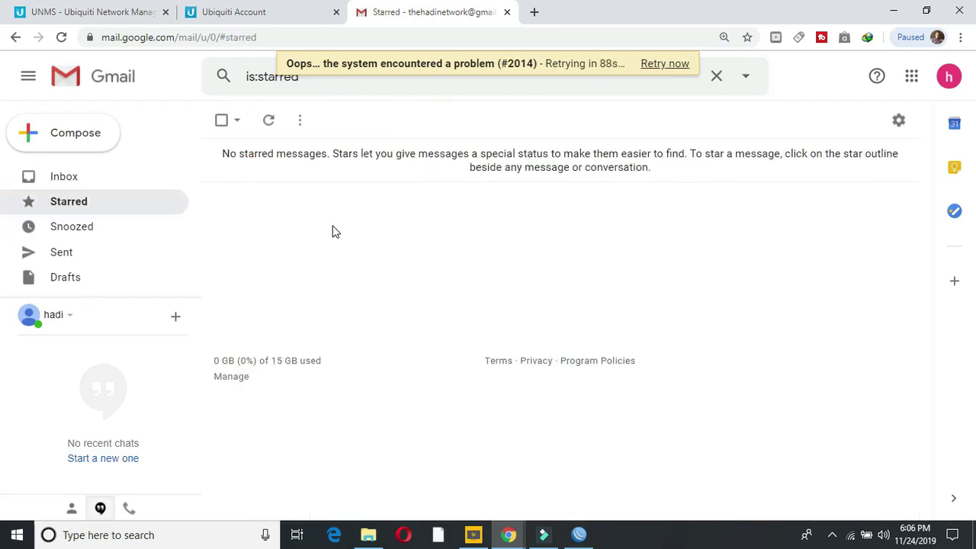
click(83, 176)
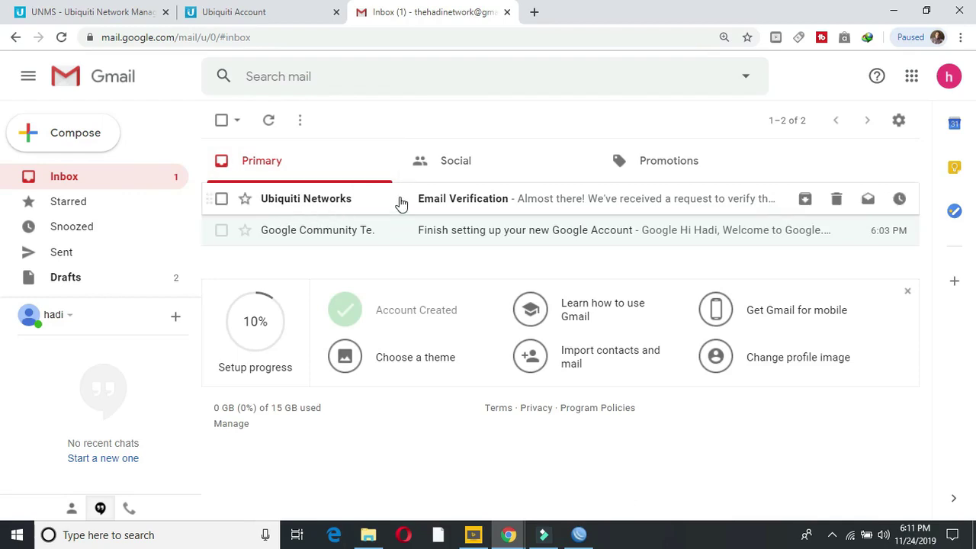
click(479, 207)
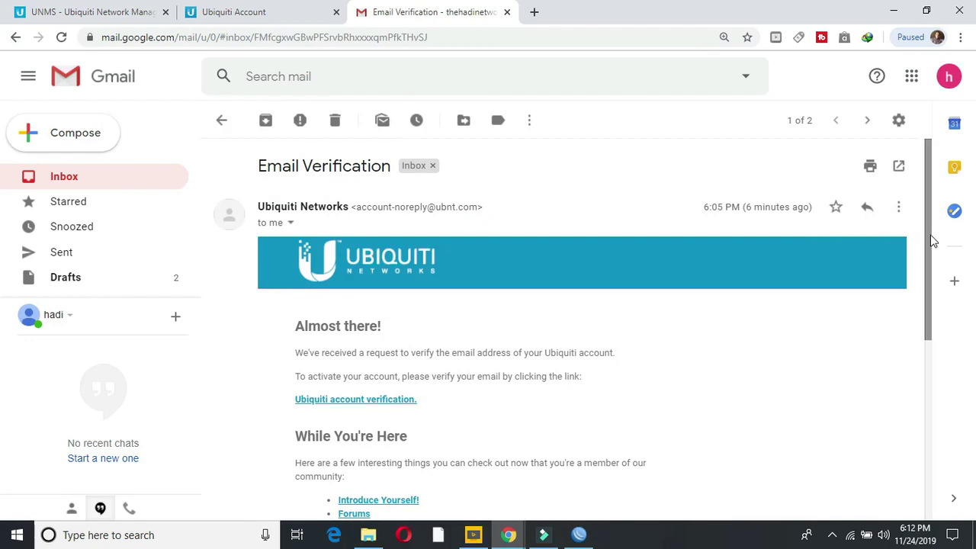
drag(930, 242, 927, 287)
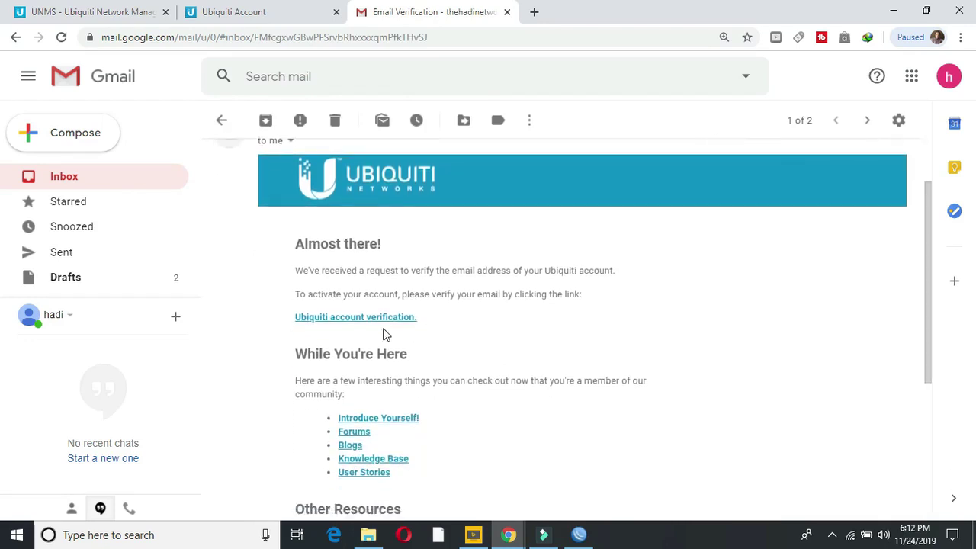
click(341, 320)
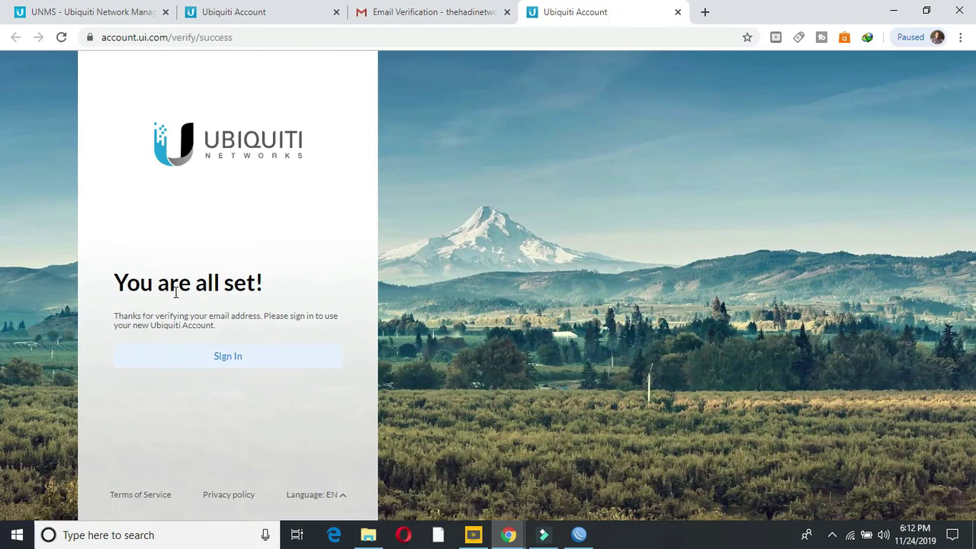
Step: Sign in to Ubiquiti Account using the new account's username picked from suggestions
click(231, 354)
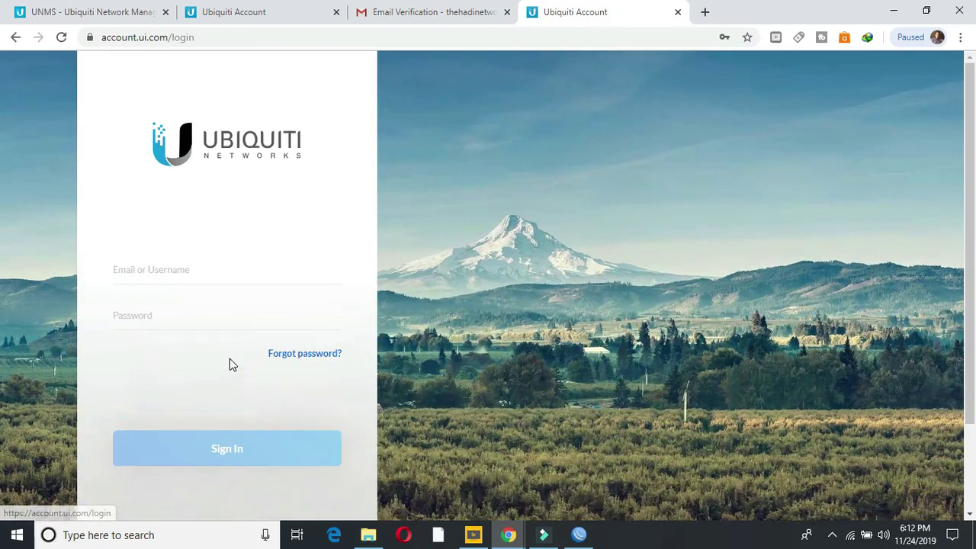
drag(233, 273, 39, 277)
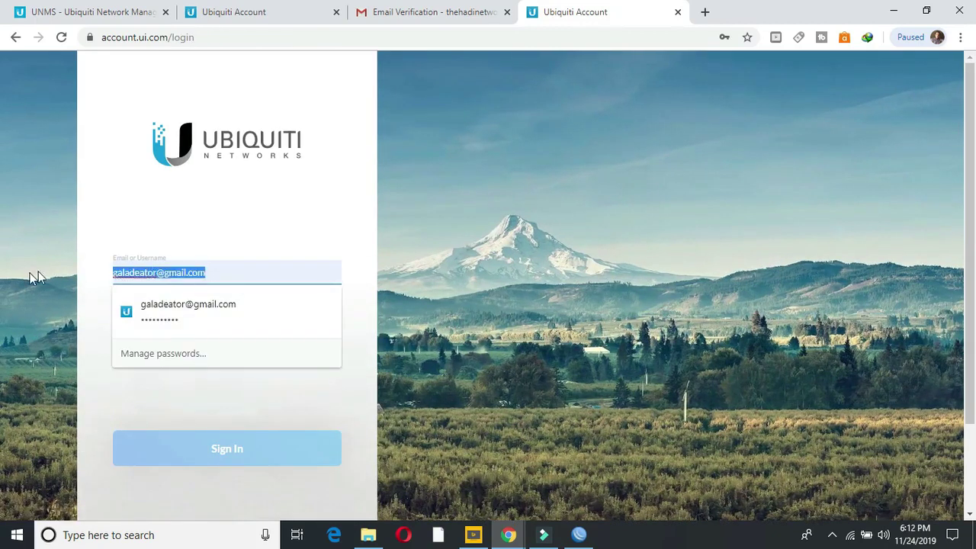
text(thehadinetwork)
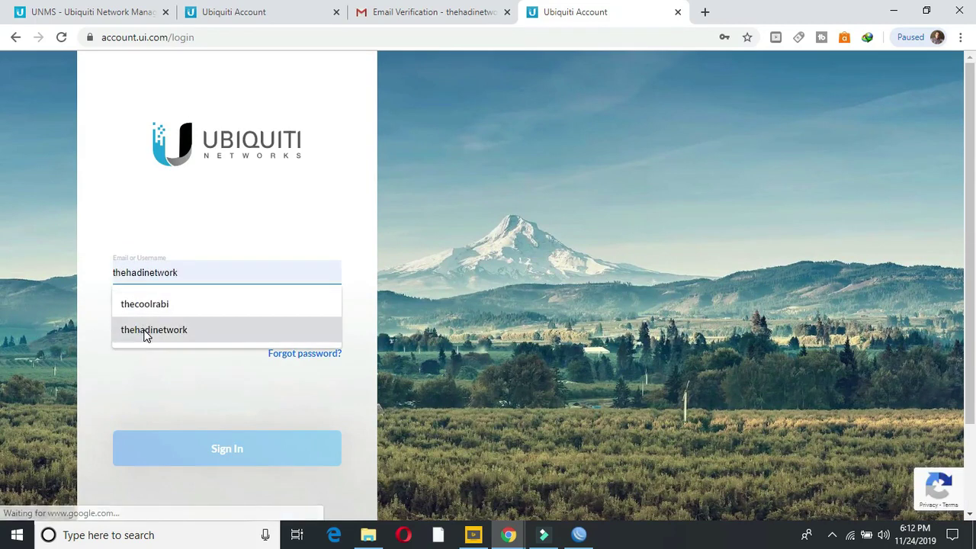
click(147, 330)
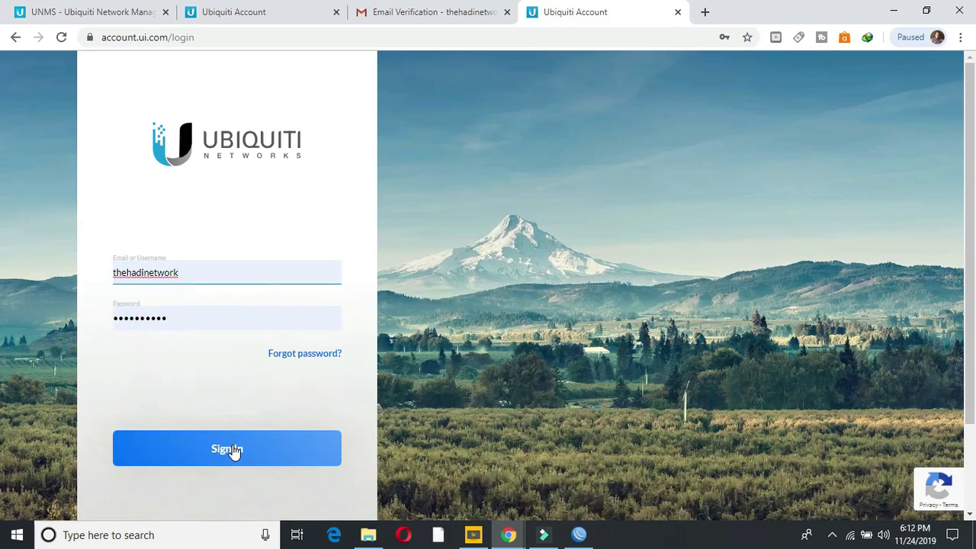
click(234, 451)
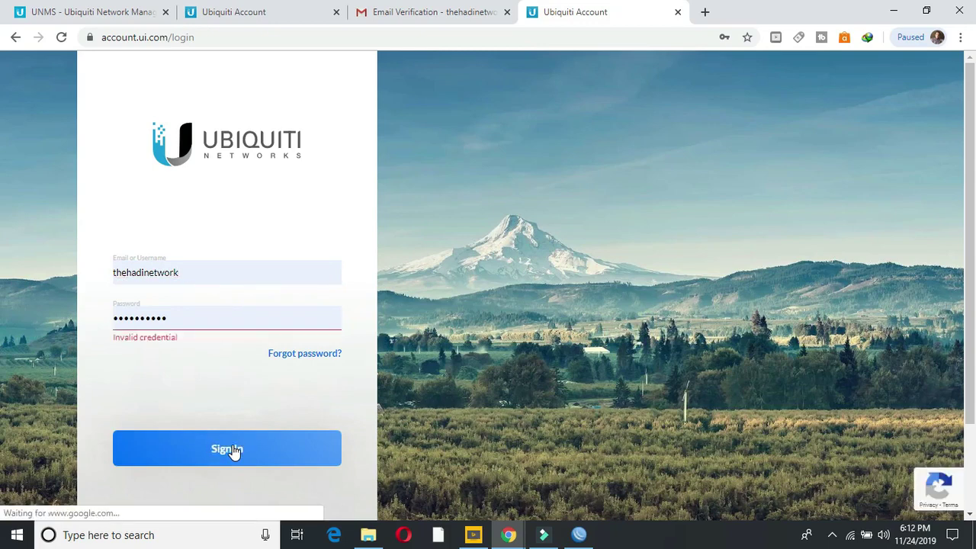
Step: Retype the password and resubmit the login, which still returns 'Invalid credential'
click(218, 272)
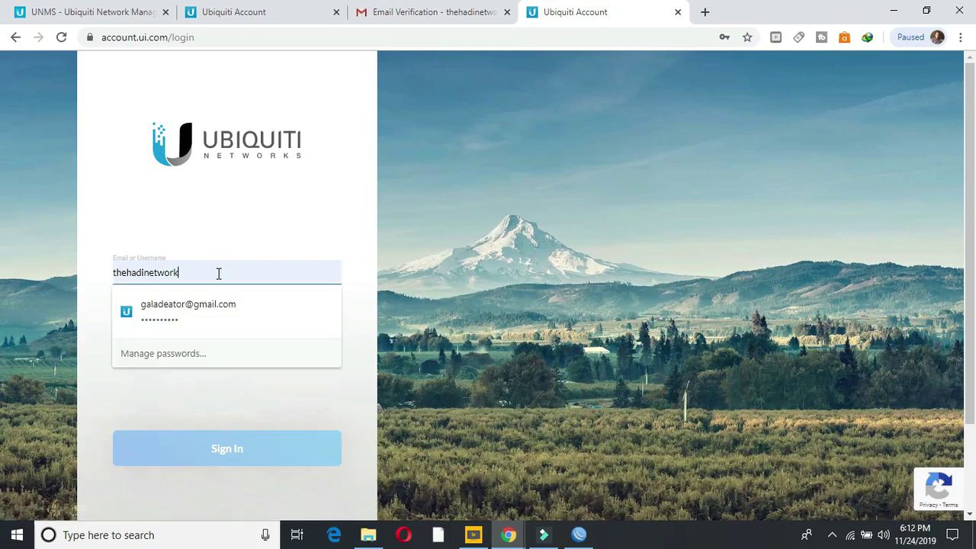
key(Tab)
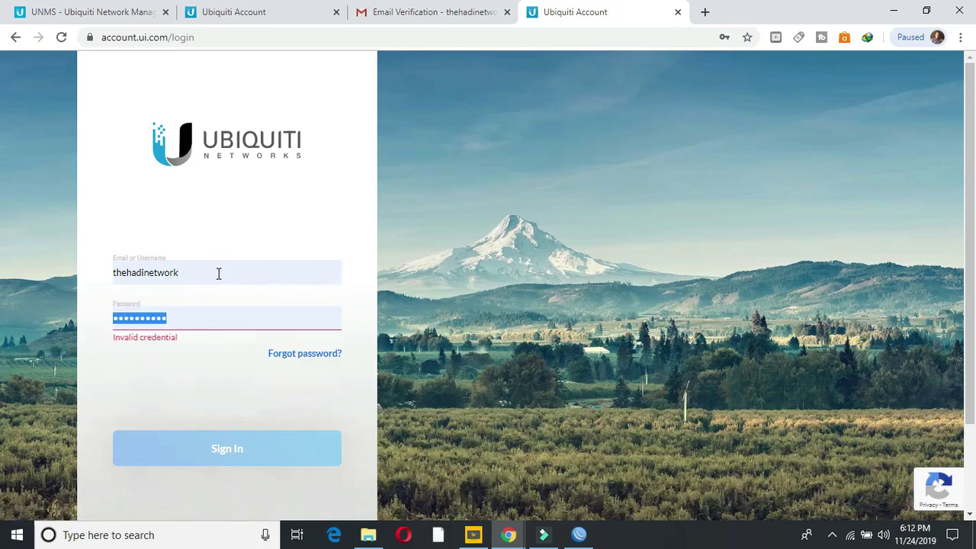
text(a•••••••••••)
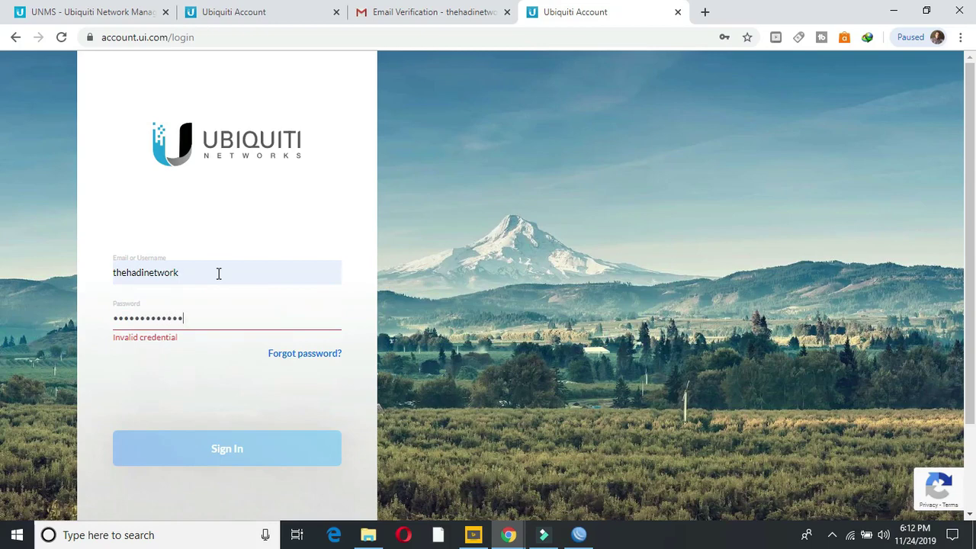
click(217, 447)
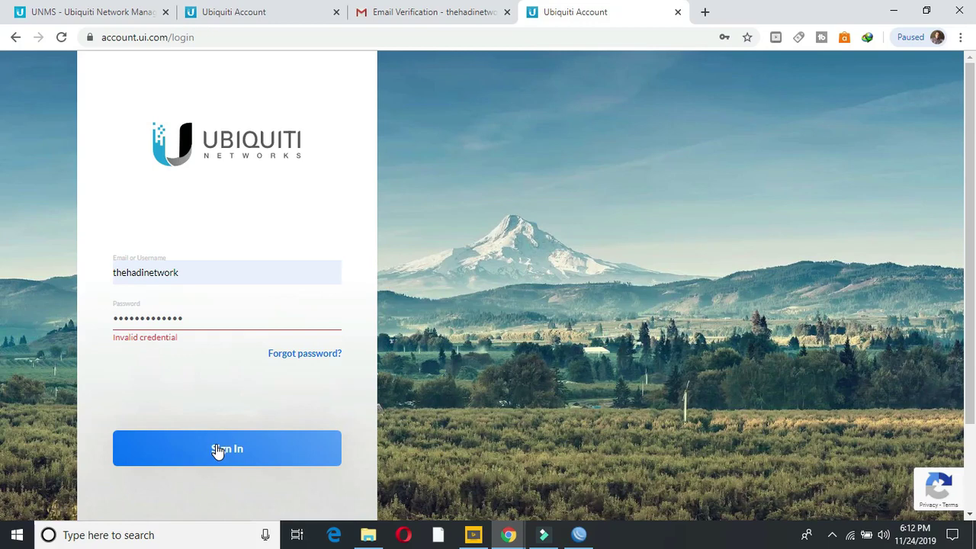
click(217, 450)
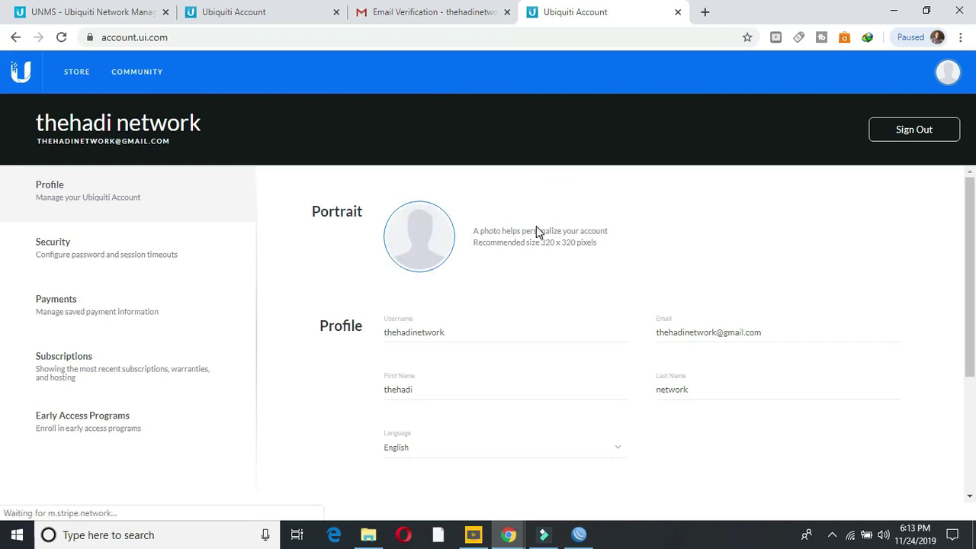
Step: Copy the username from the Profile page, then move to the Resend verification email tab
drag(451, 332, 381, 340)
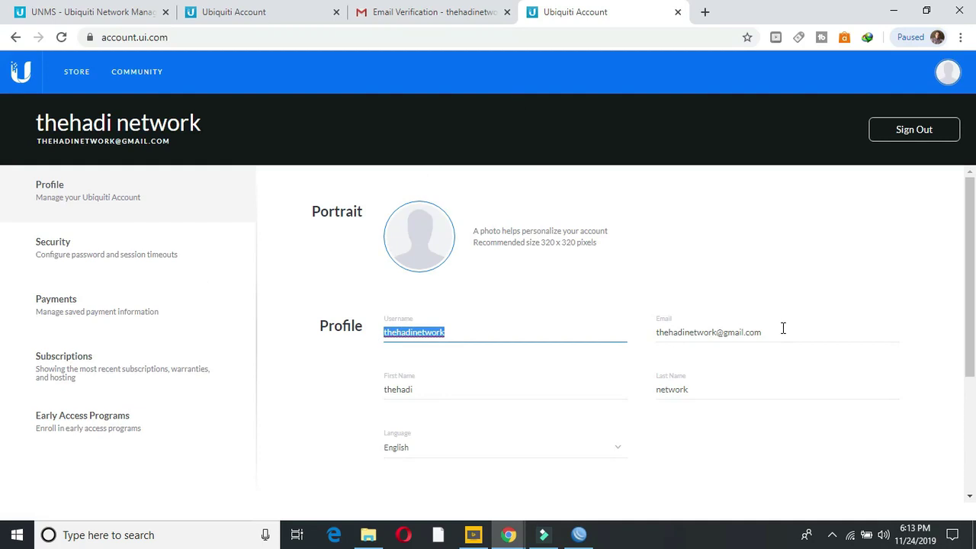
drag(751, 336, 634, 343)
drag(438, 382, 343, 398)
drag(694, 390, 642, 394)
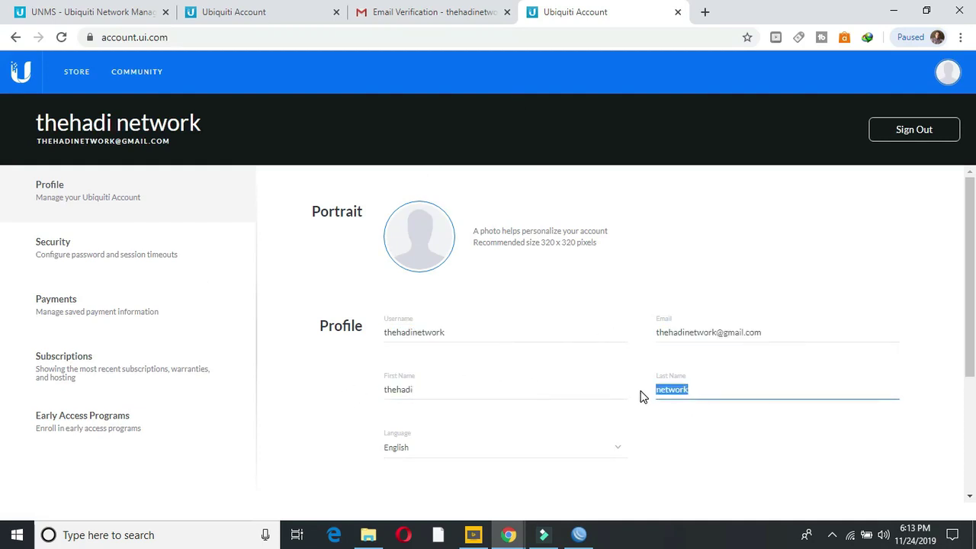
click(454, 333)
drag(454, 334, 387, 332)
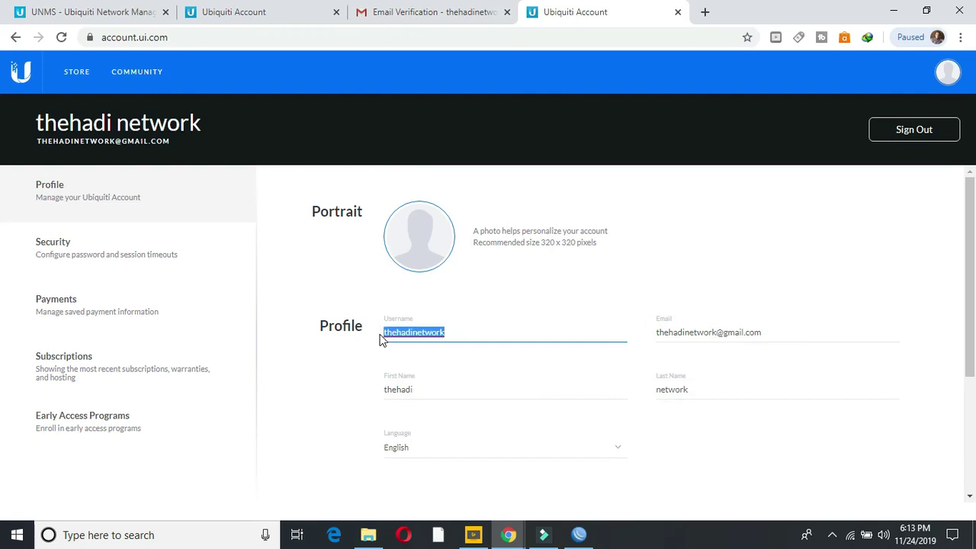
right_click(393, 332)
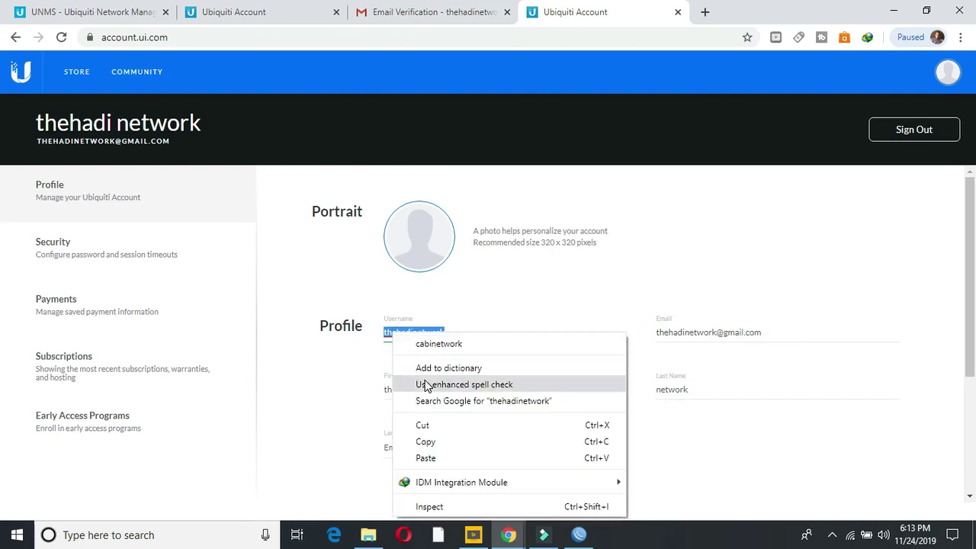
click(426, 442)
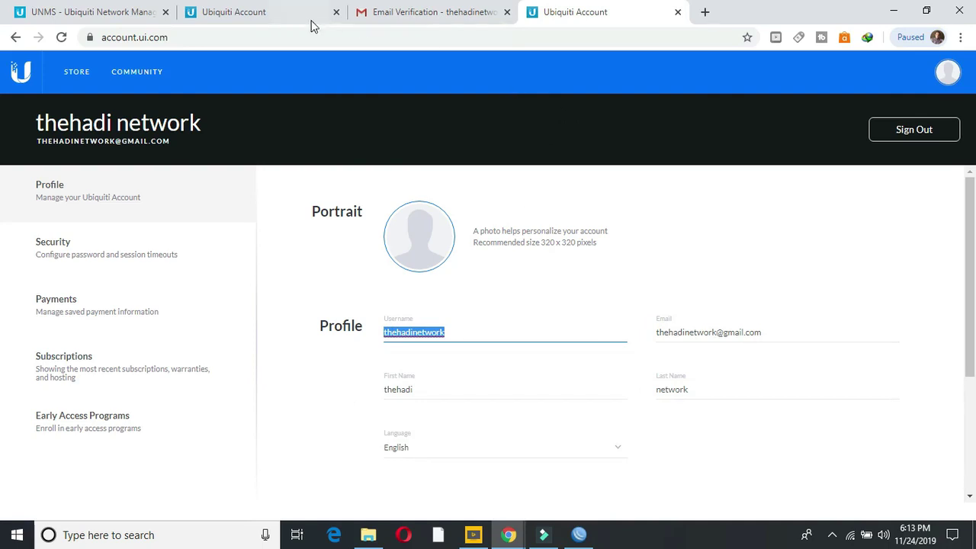
click(274, 16)
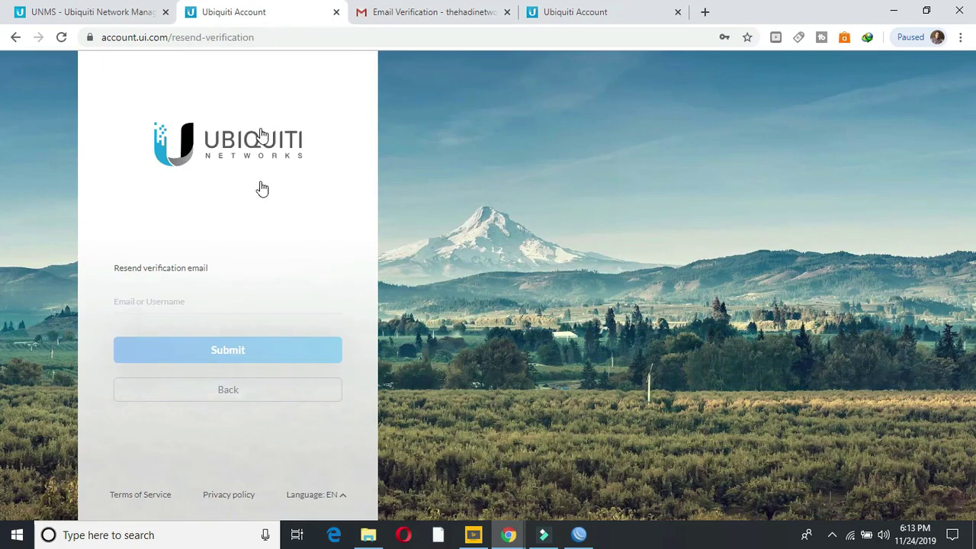
Step: Close the extra Ubiquiti Account tab, dismiss the Get UNMS for Free popup, and go to Log in to UNMS Cloud
click(335, 14)
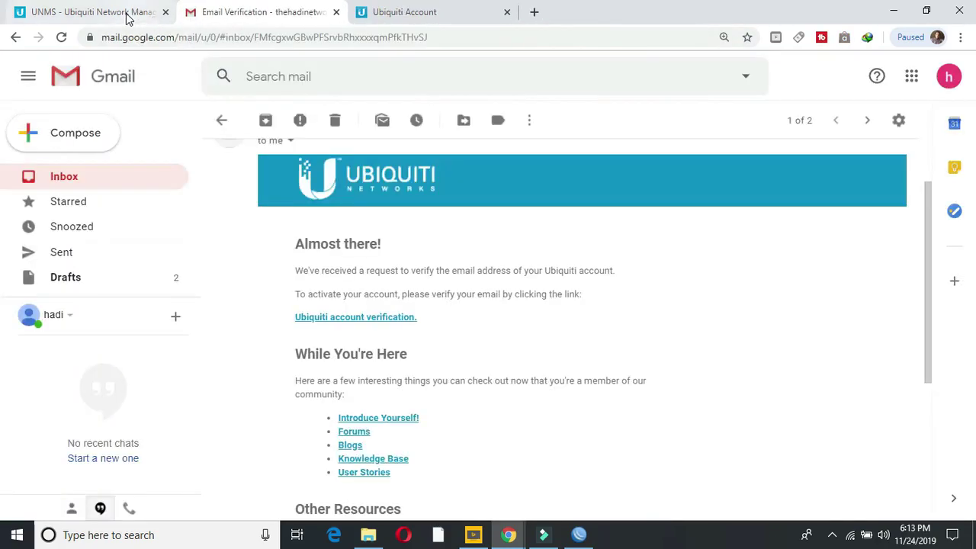
click(126, 16)
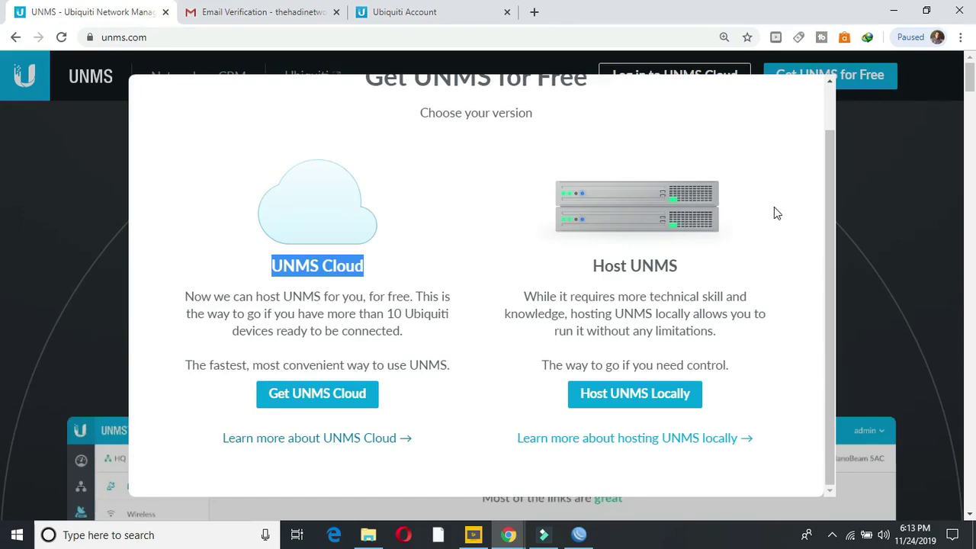
drag(828, 235, 829, 130)
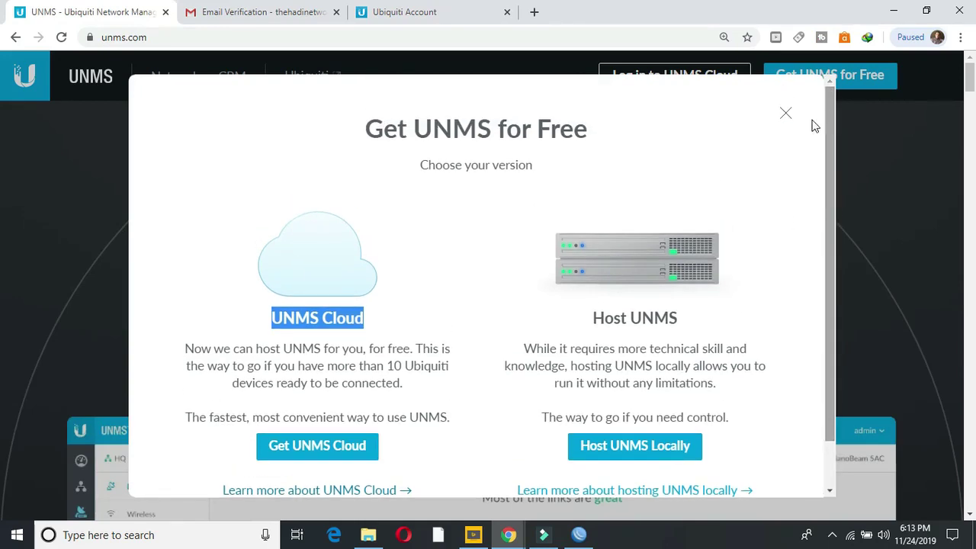
click(786, 115)
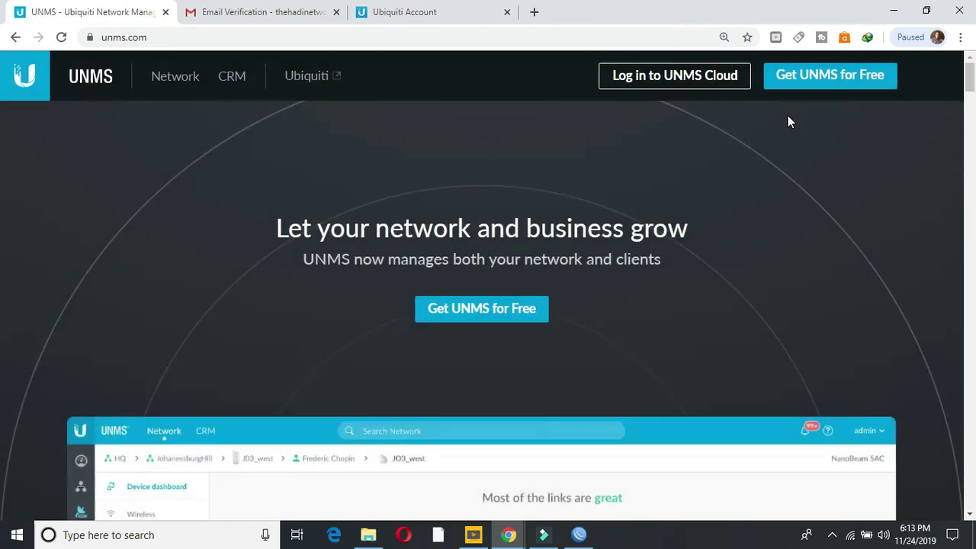
click(692, 82)
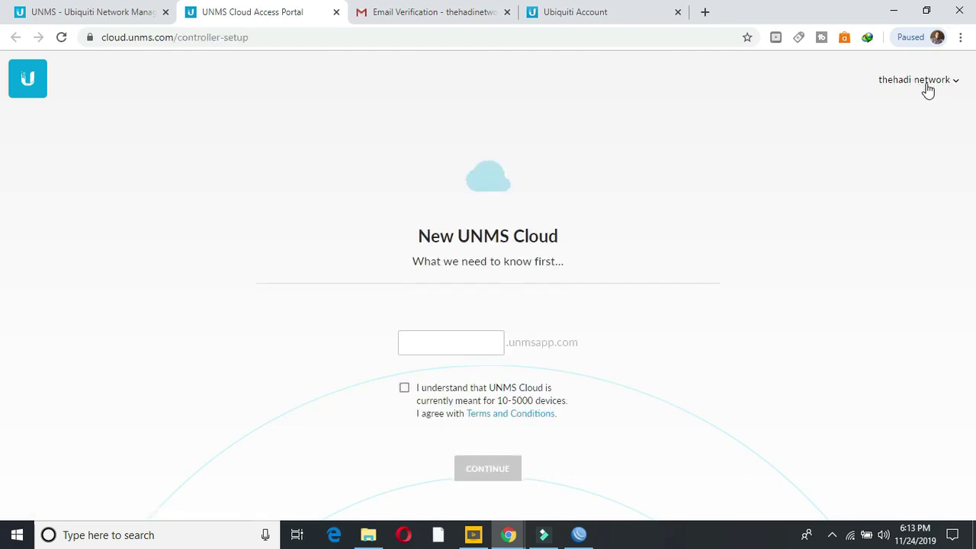
Step: Paste the copied account username into the Your UNMS URL field
click(427, 343)
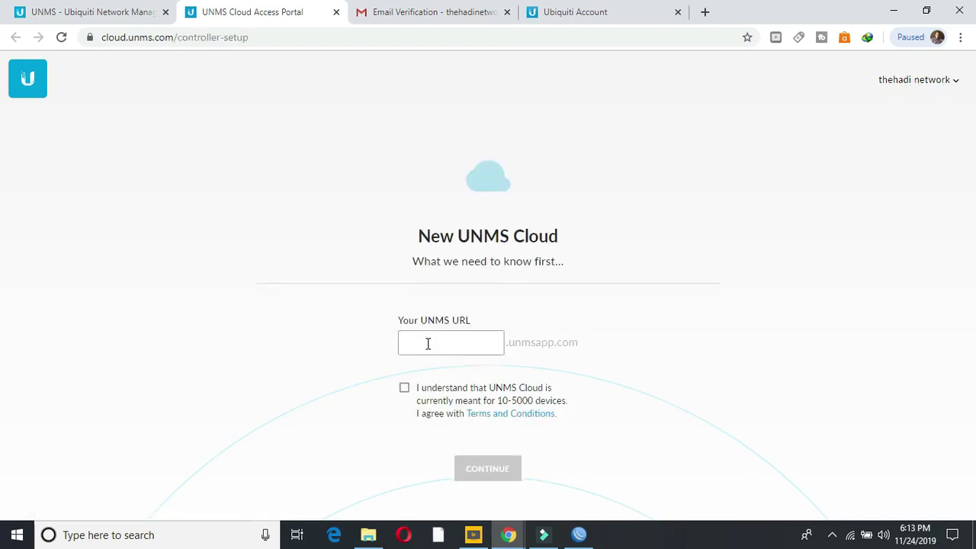
right_click(427, 343)
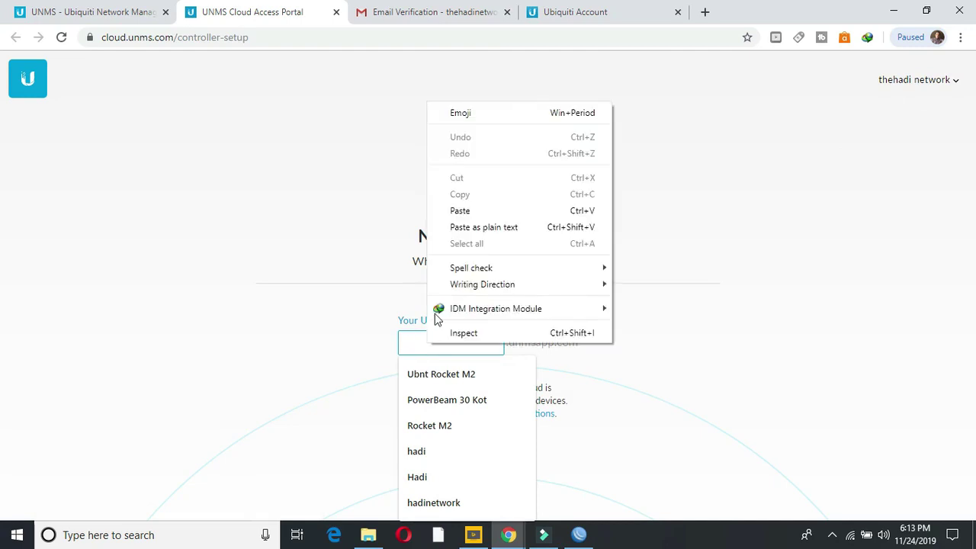
click(457, 214)
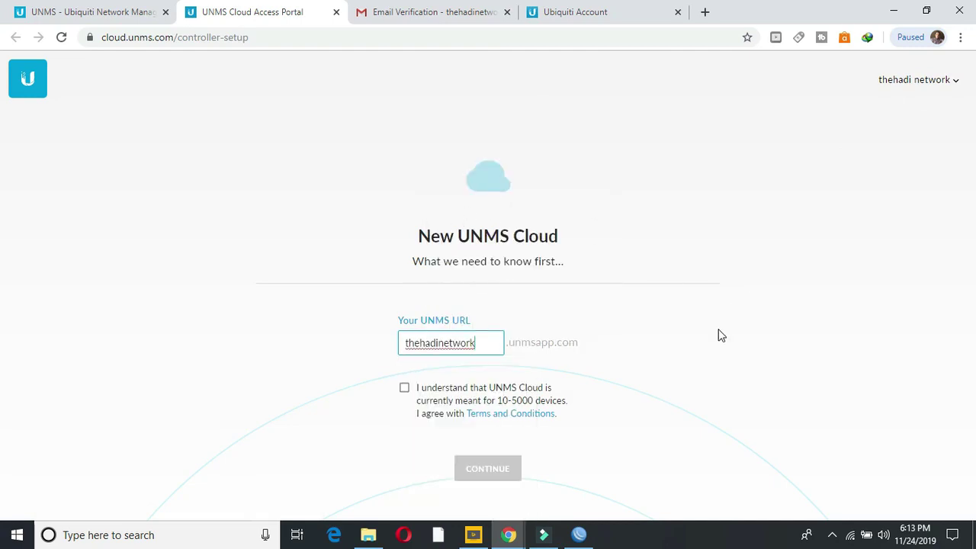
drag(487, 344, 400, 345)
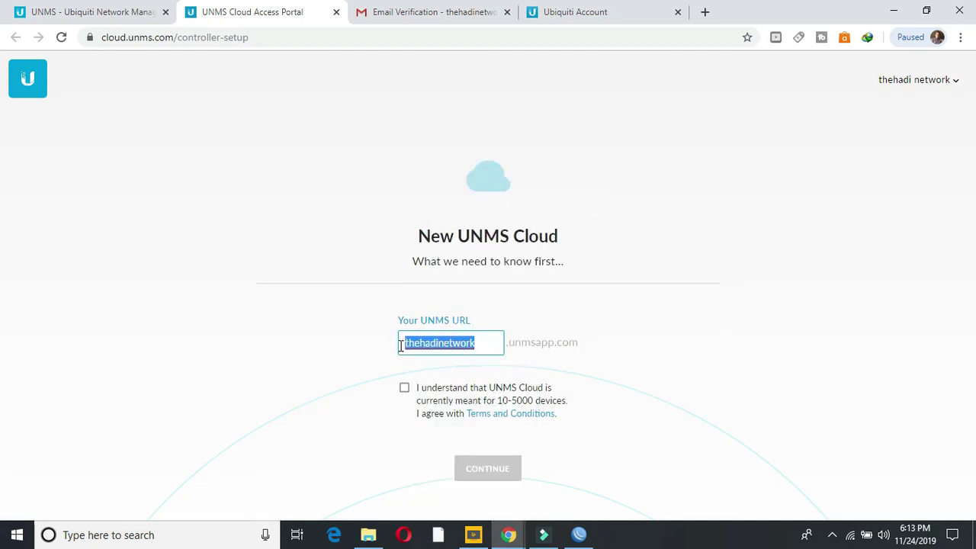
Step: Zoom in on the Ubiquiti Account profile to check the username's spelling against the URL
click(576, 13)
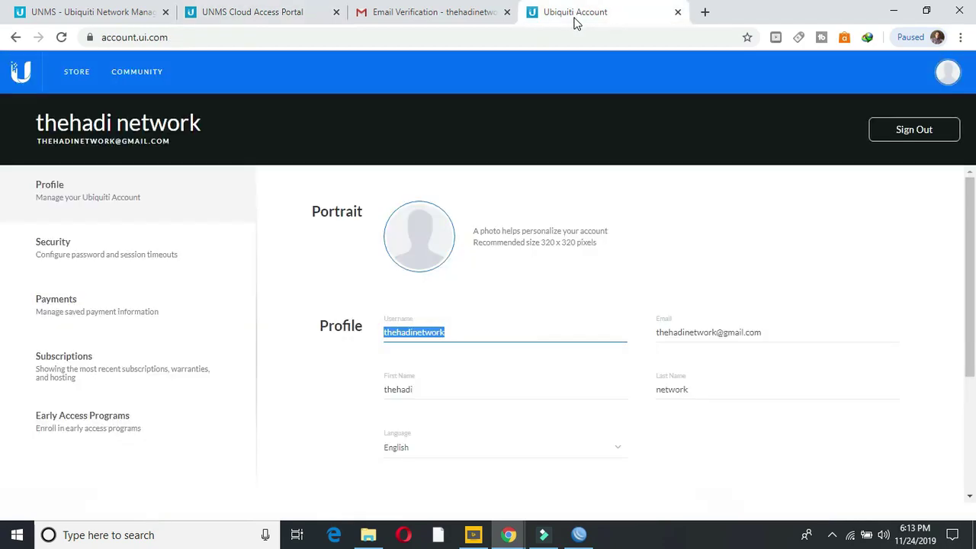
click(478, 324)
click(963, 37)
click(922, 172)
click(922, 172)
click(923, 172)
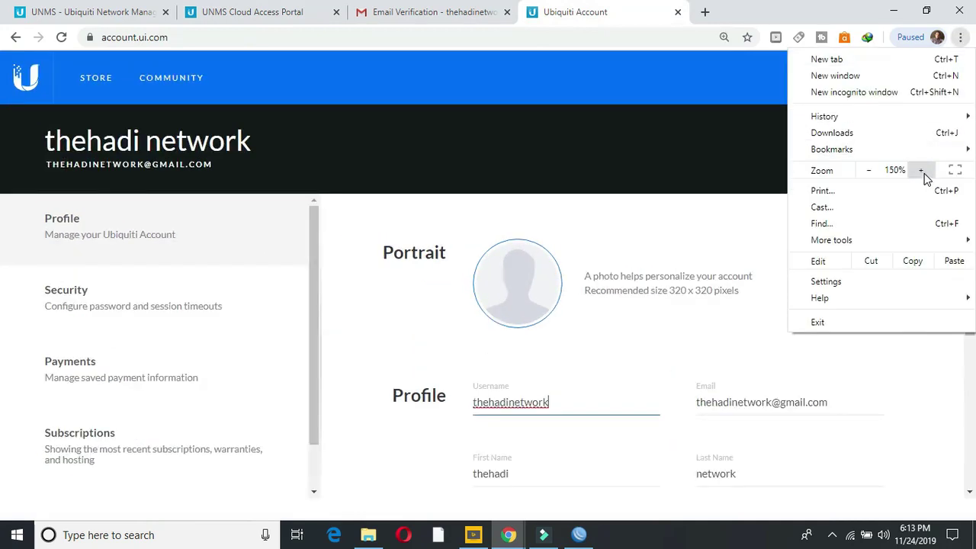
click(922, 171)
click(927, 429)
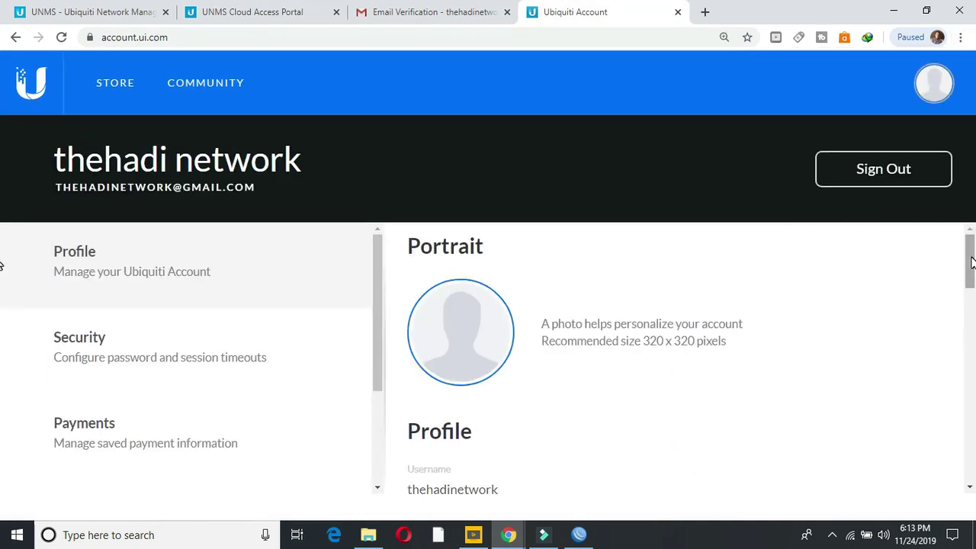
drag(972, 263, 970, 294)
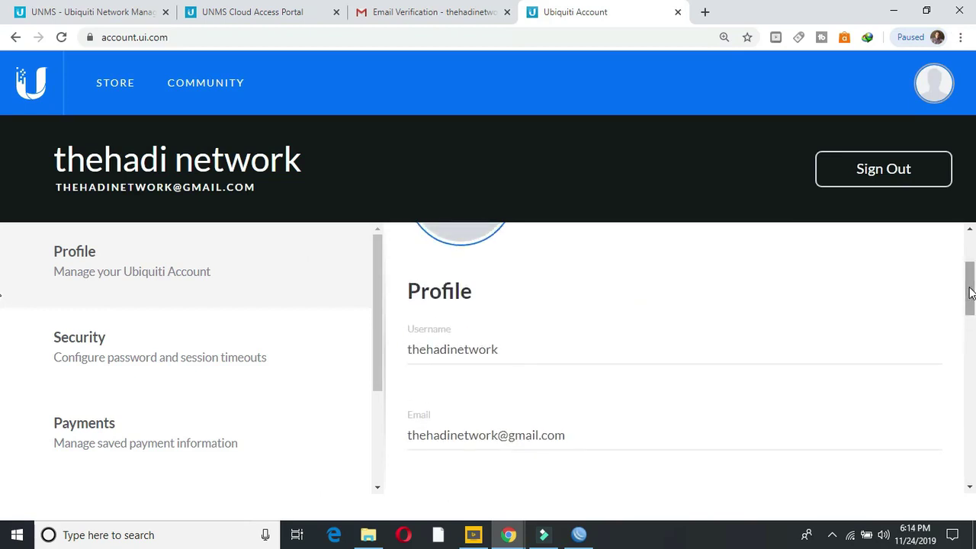
drag(505, 351, 409, 349)
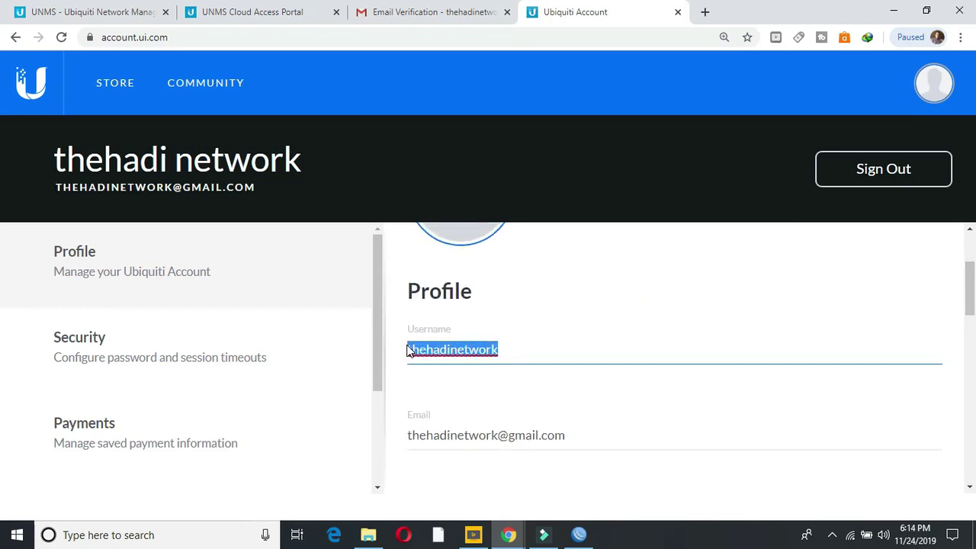
Step: Agree to the UNMS Cloud terms and continue creating the controller
click(119, 17)
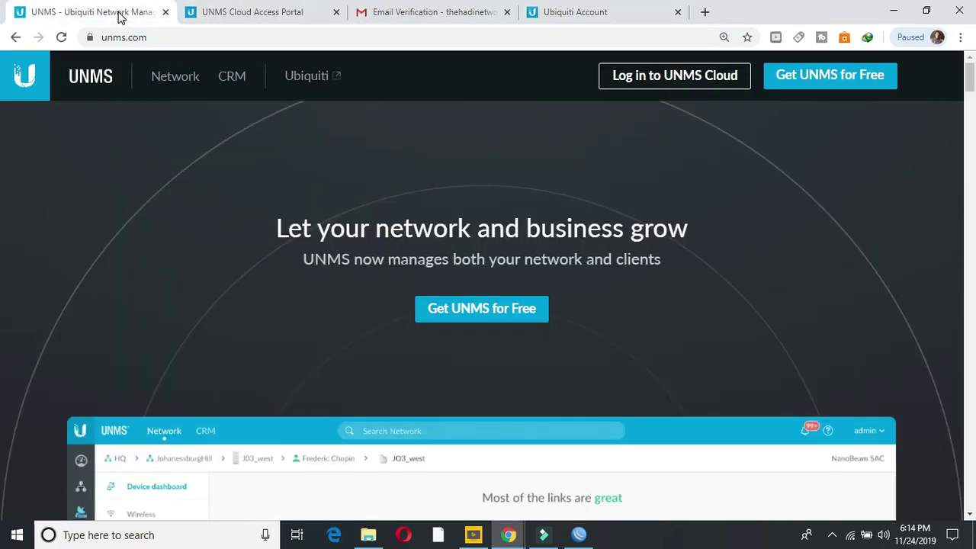
click(217, 12)
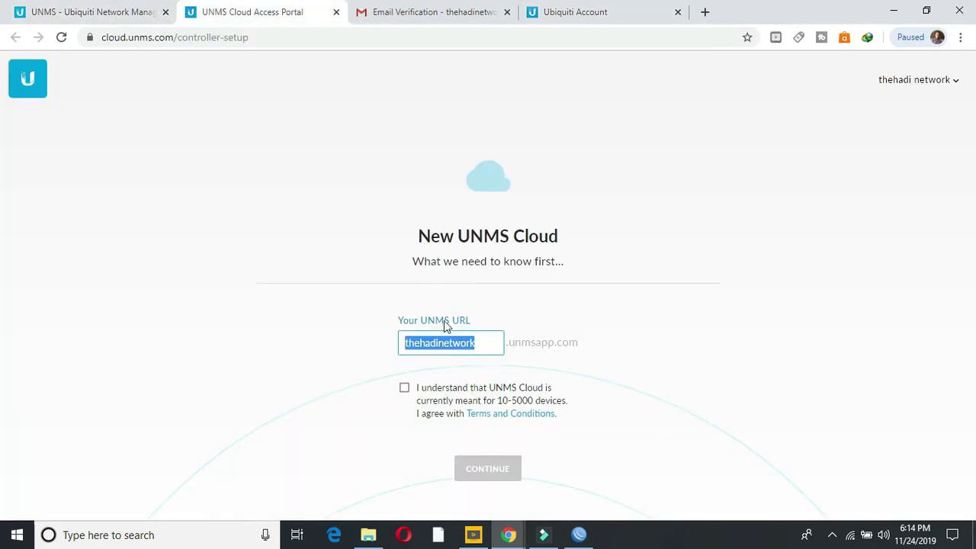
click(404, 388)
click(486, 470)
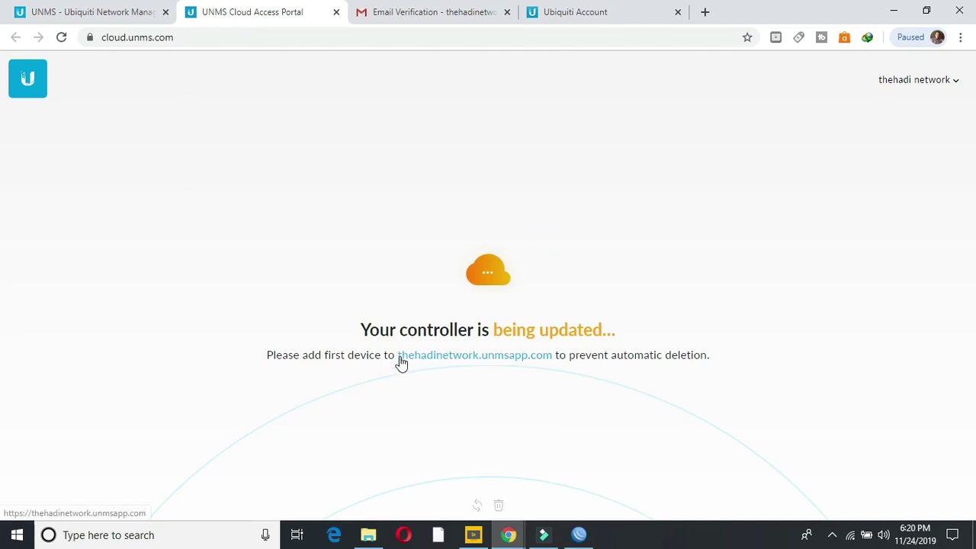
Step: Copy the new controller's unmsapp.com address from the portal page
drag(554, 357, 398, 357)
key(ctrl+c)
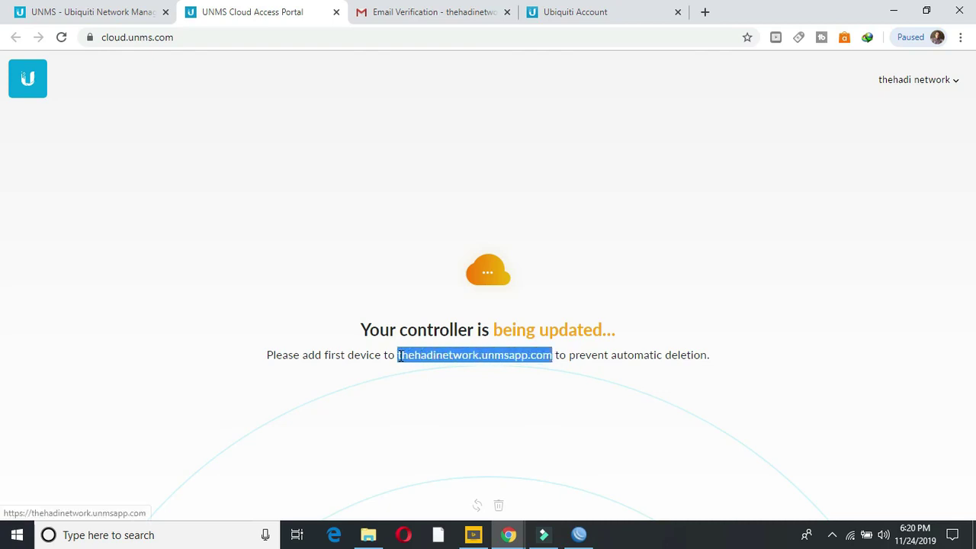
right_click(402, 355)
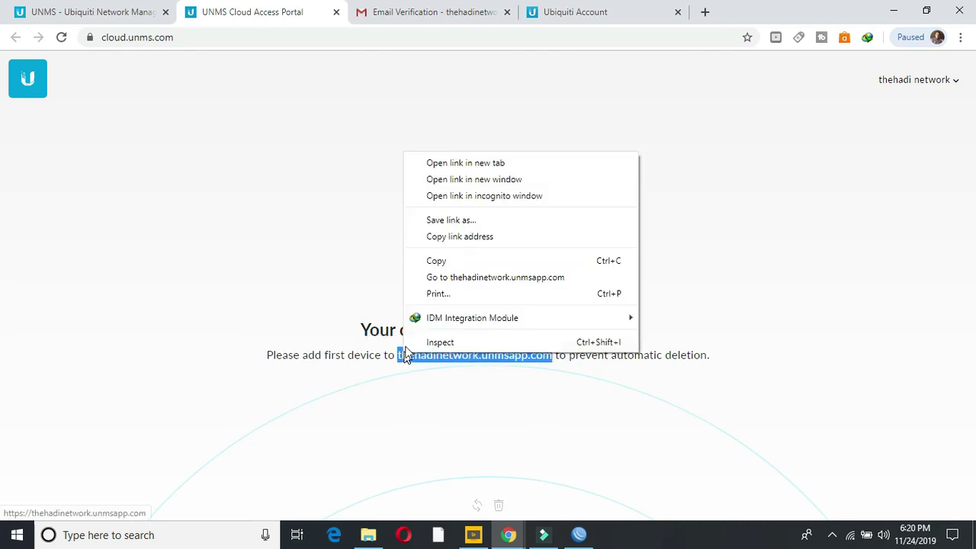
click(433, 261)
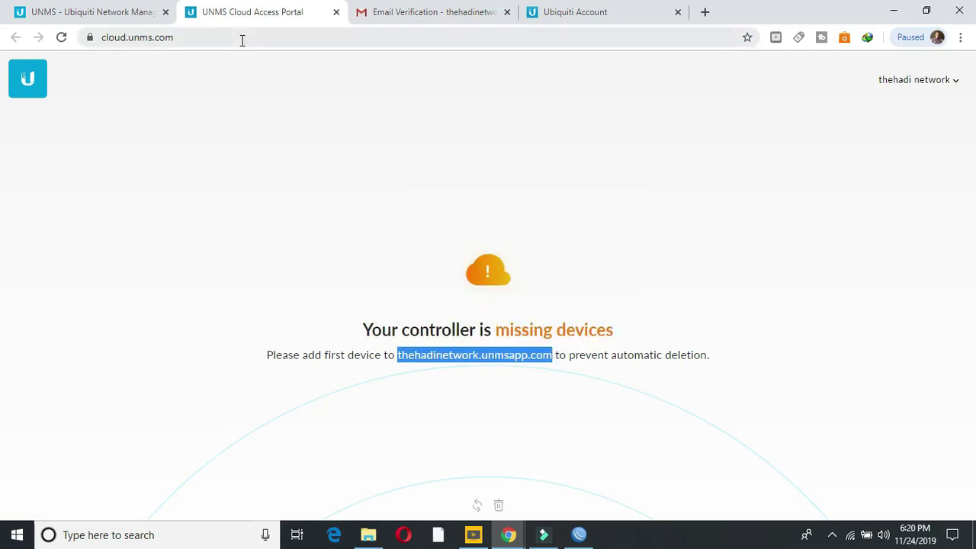
Step: Paste the controller's unmsapp.com address into the address bar and load it
click(210, 37)
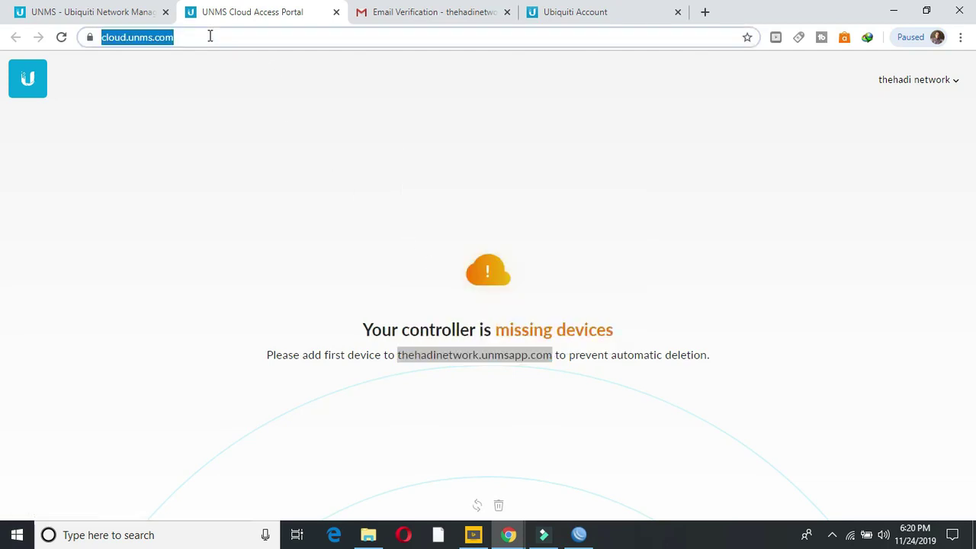
right_click(164, 38)
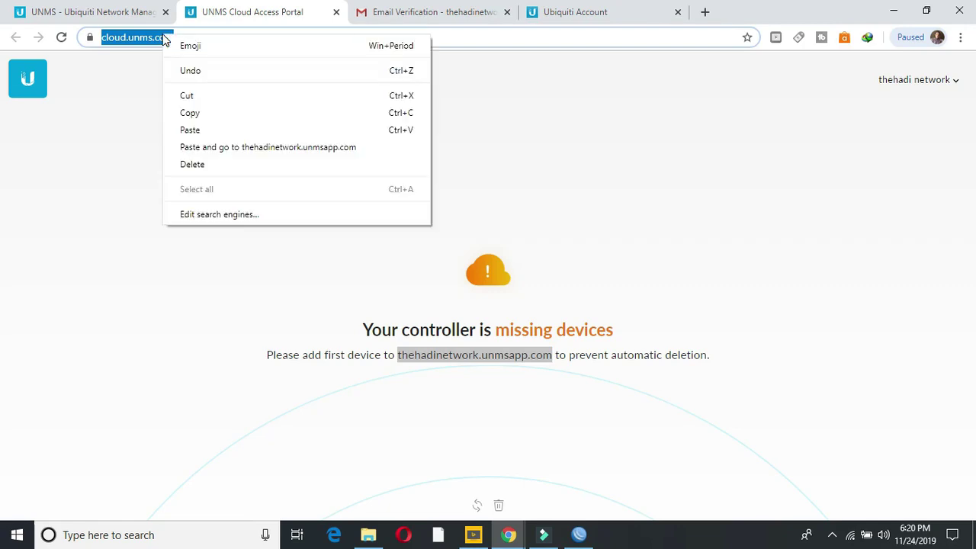
click(188, 130)
key(Return)
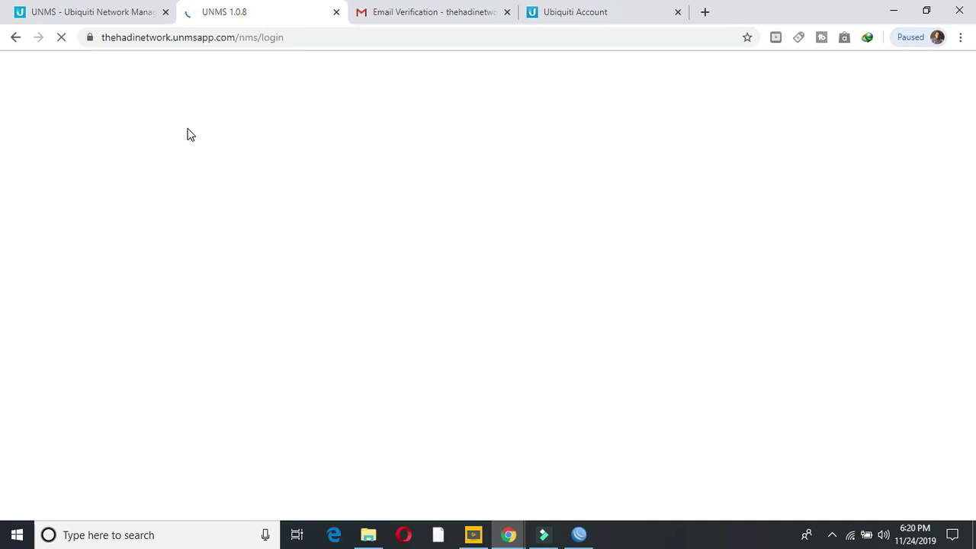
Step: Close the old UNMS tab and the Ubiquiti Account tab
click(165, 13)
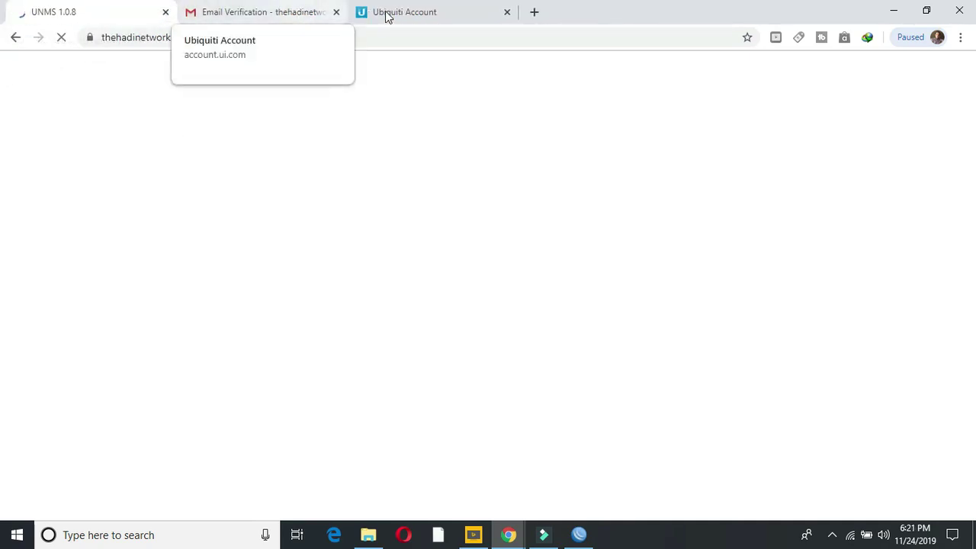
click(507, 14)
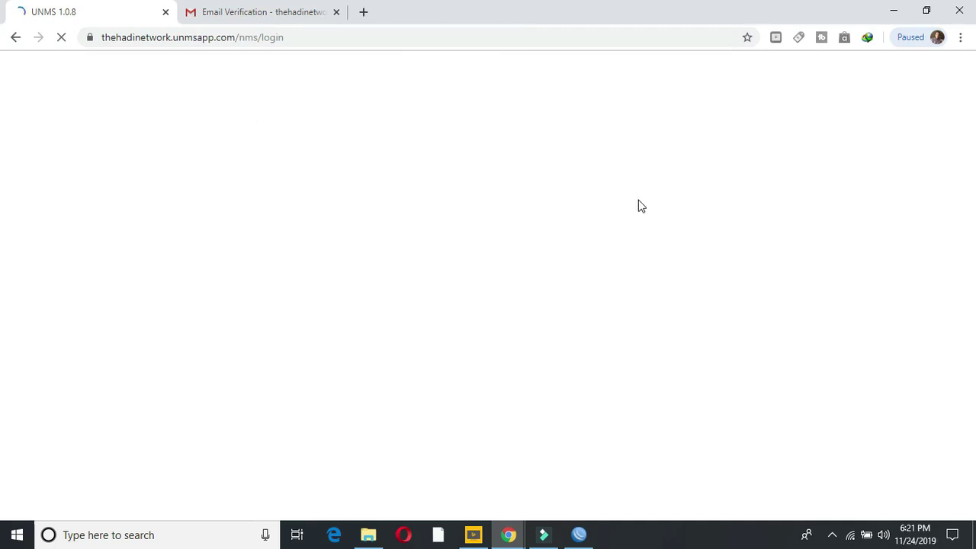
click(509, 534)
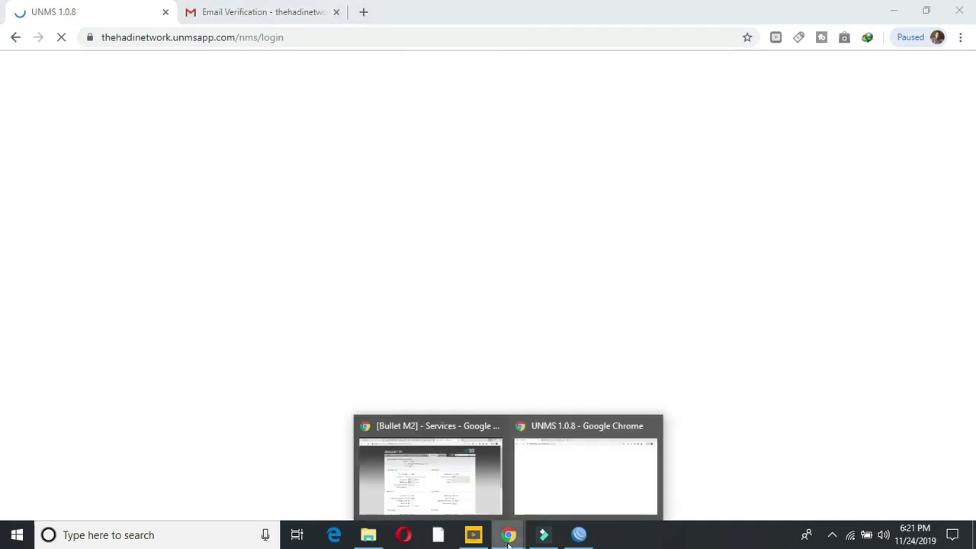
Step: Refresh the Bullet M2 and PowerBeam 30 Kot MAIN status pages, then view the LiteAP AC East dashboard
click(487, 494)
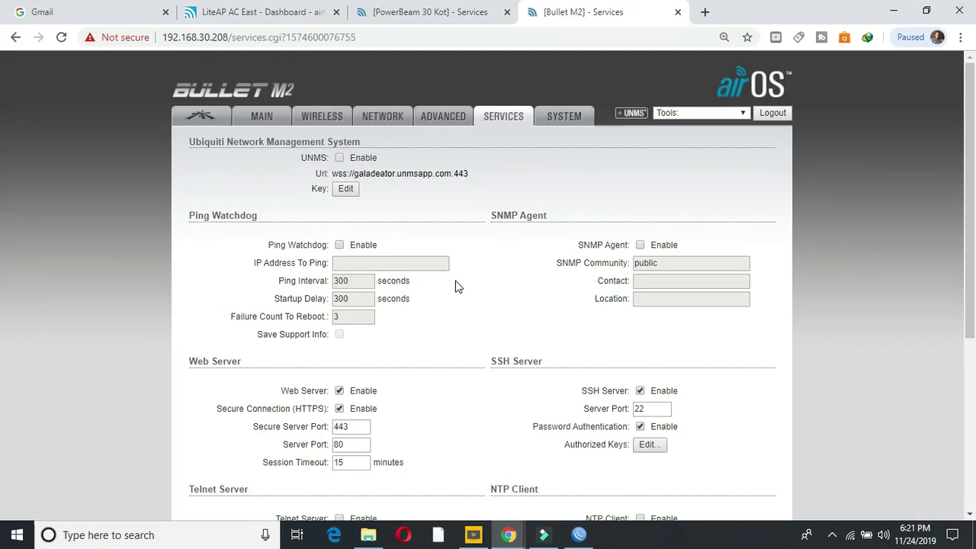
click(261, 117)
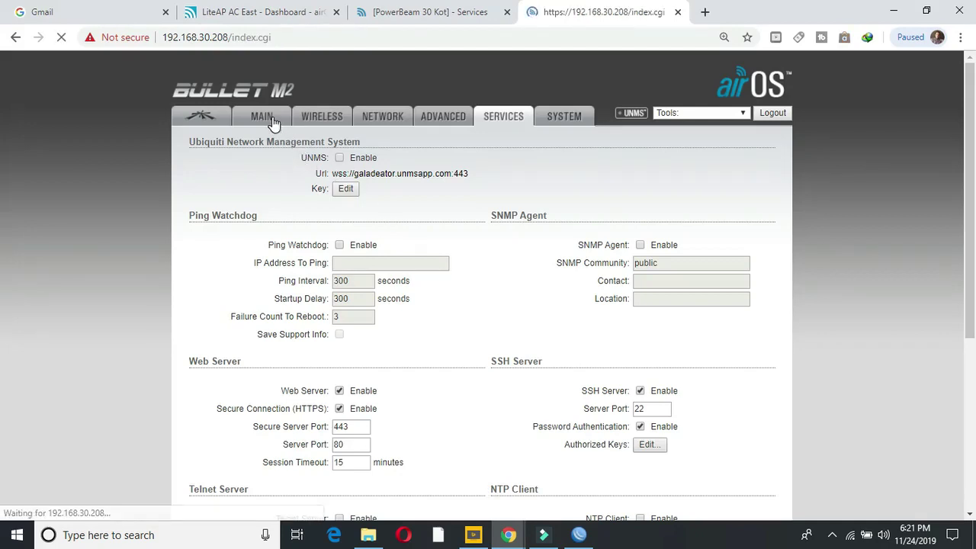
click(407, 15)
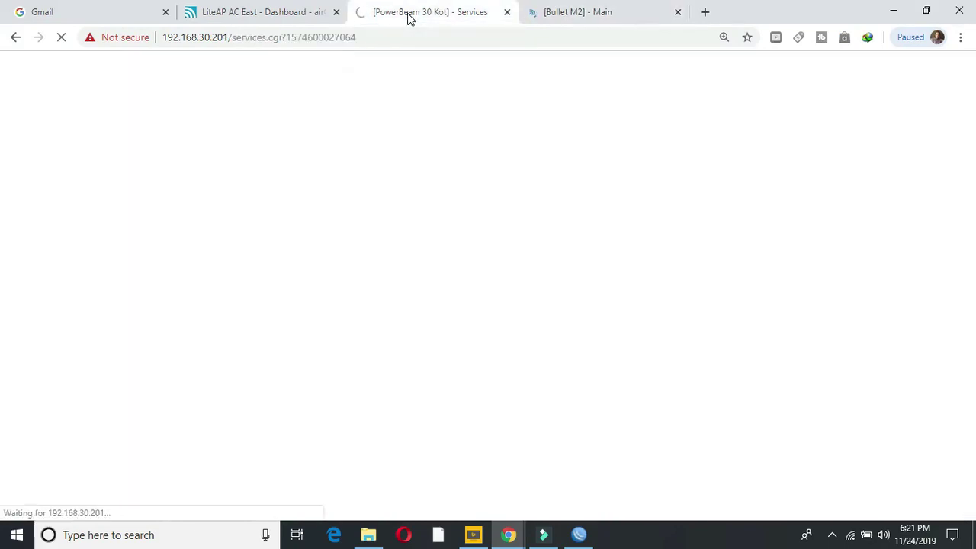
click(557, 17)
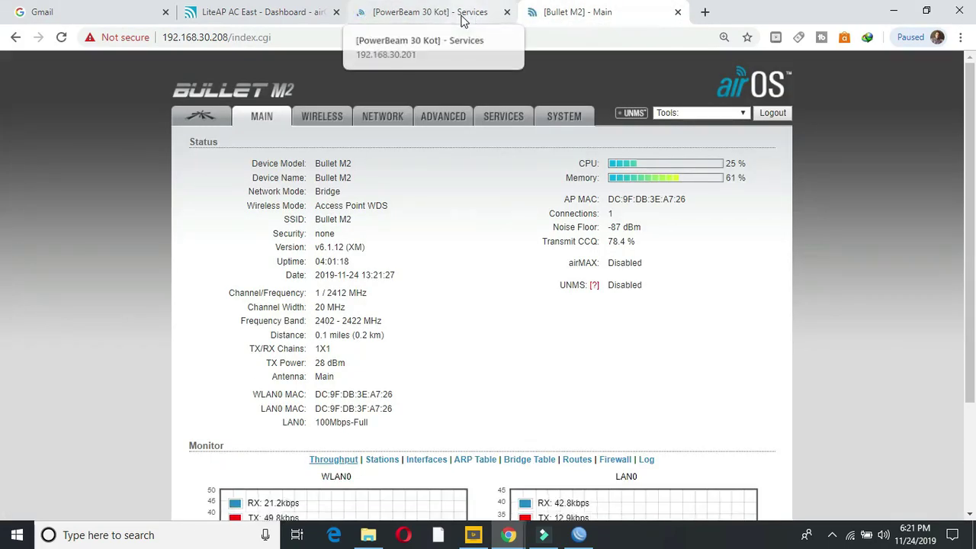
click(463, 18)
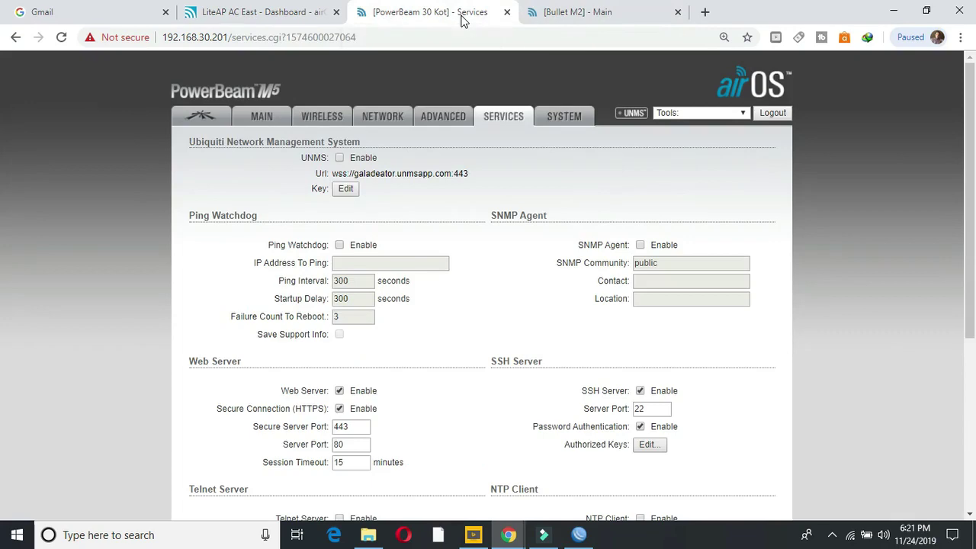
click(273, 119)
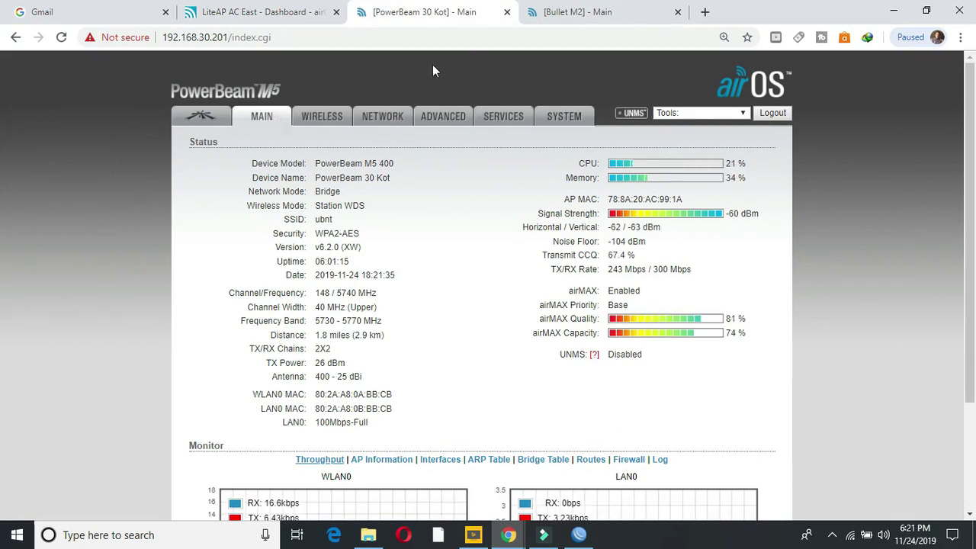
click(571, 12)
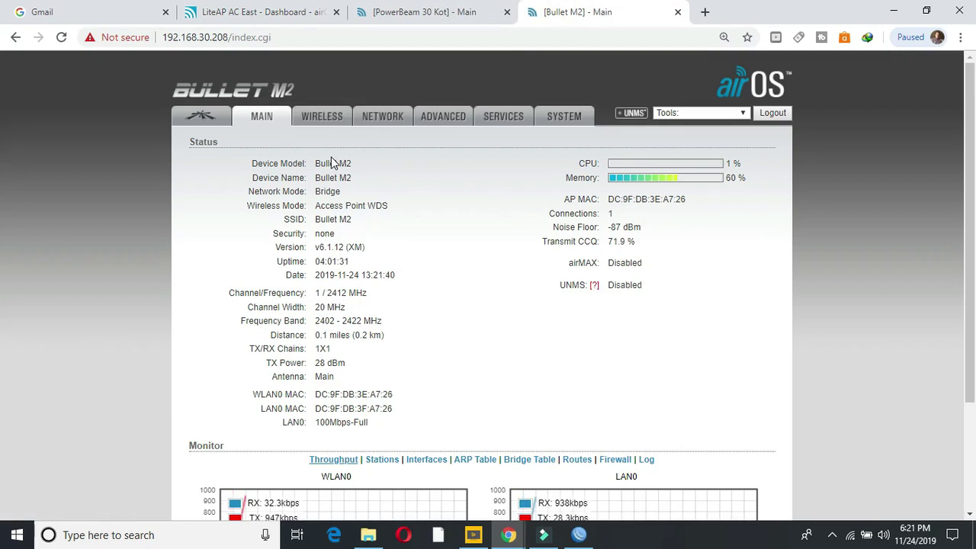
click(282, 14)
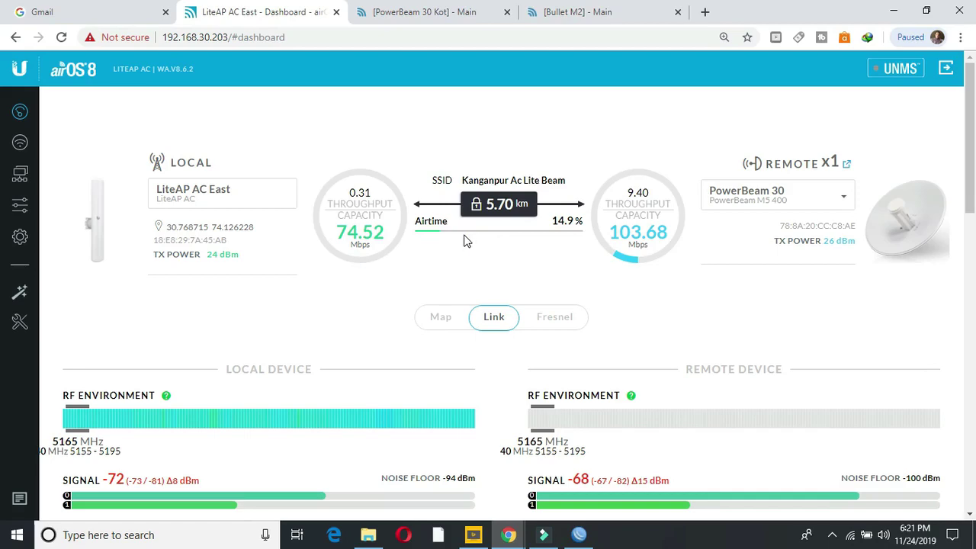
Step: Show WinBox's IP Addresses list and widen the Address column to read the bridge1 entry 192.168.30.1/24
click(579, 534)
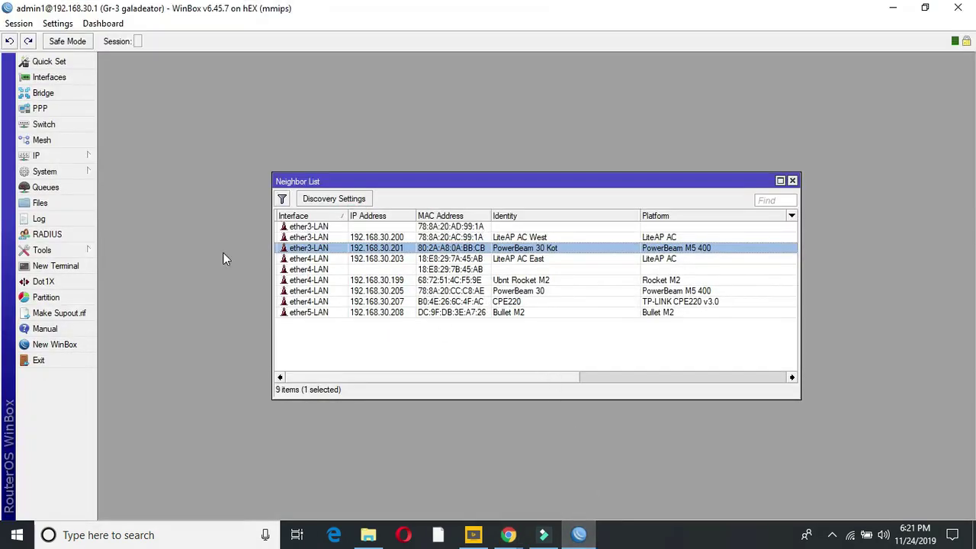
click(67, 155)
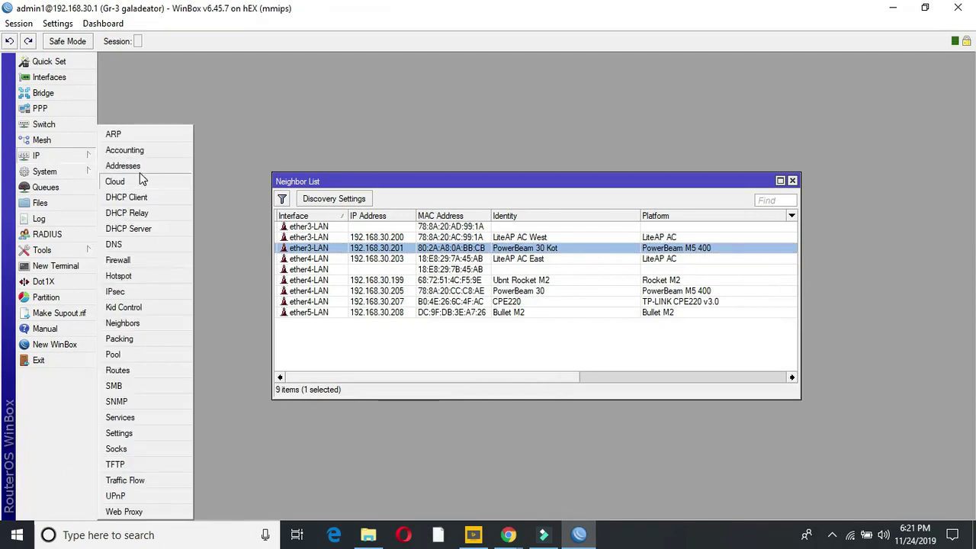
click(139, 166)
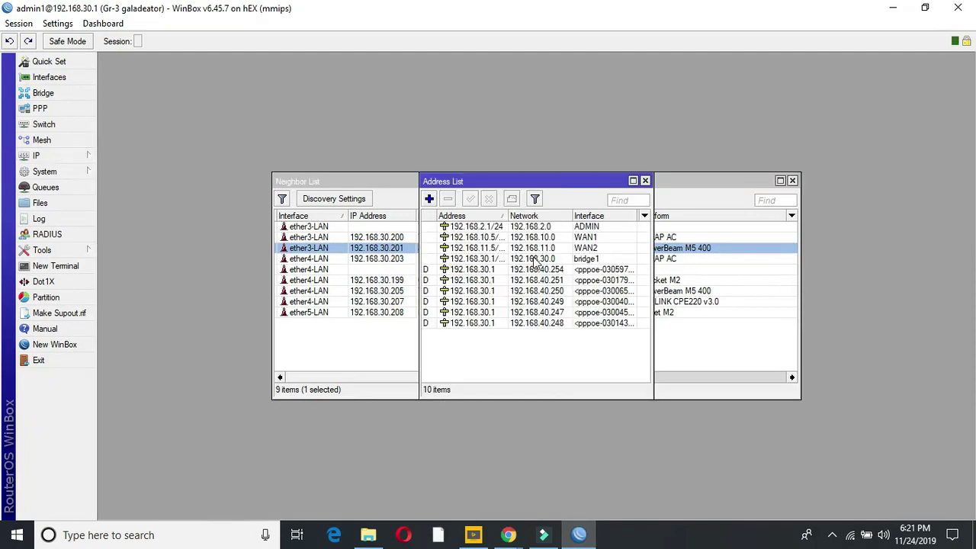
click(502, 260)
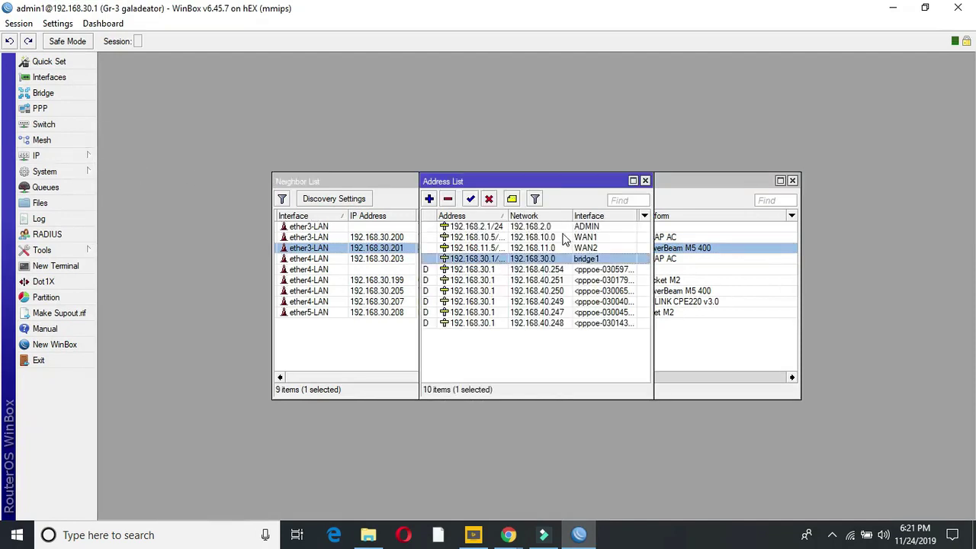
drag(509, 216, 538, 215)
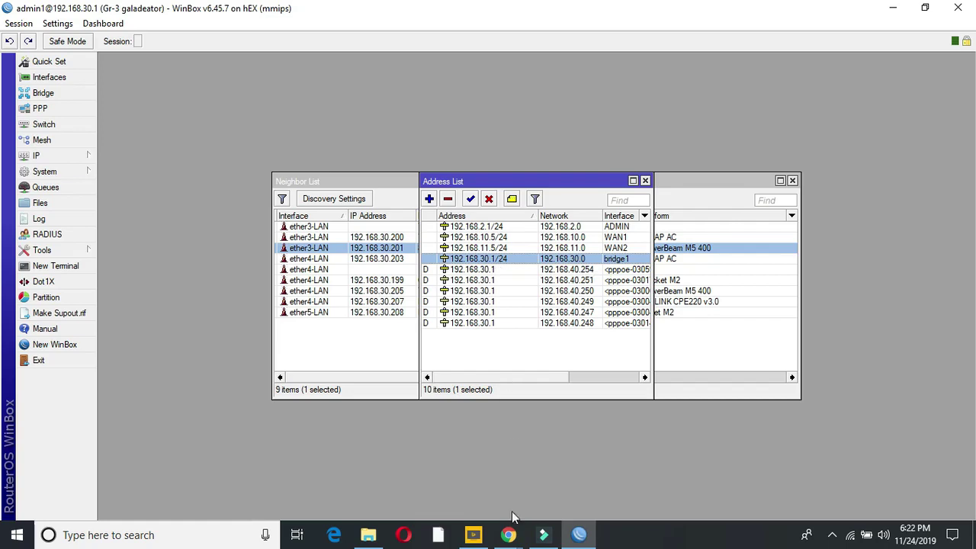
Step: Bring up the UNMS 1.0.8 setup window and focus the Admin username field
mouse_move(512, 536)
mouse_move(564, 492)
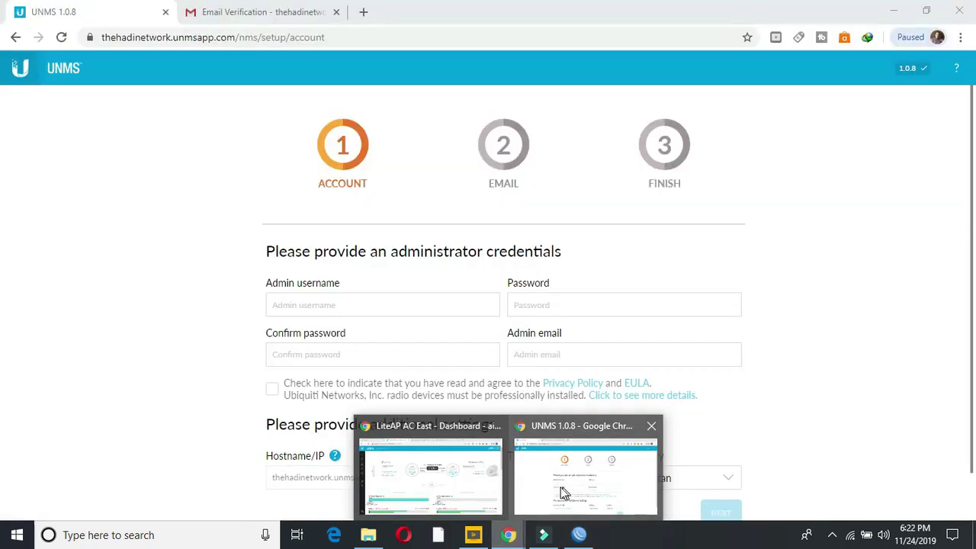
click(540, 486)
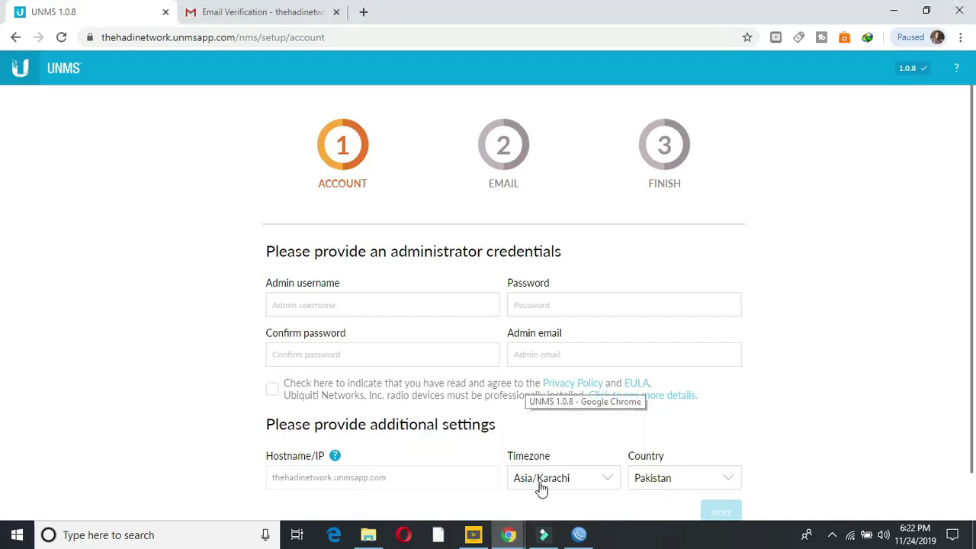
click(363, 303)
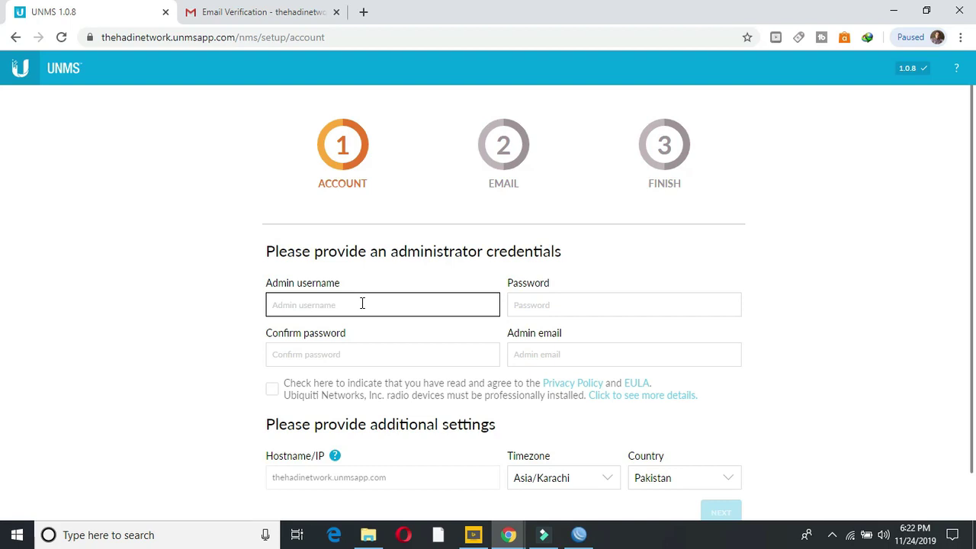
Step: Review the PowerBeam 30 Kot network settings: IP ending .201, gateway, and DNS servers including 8.8.8.8
mouse_move(509, 535)
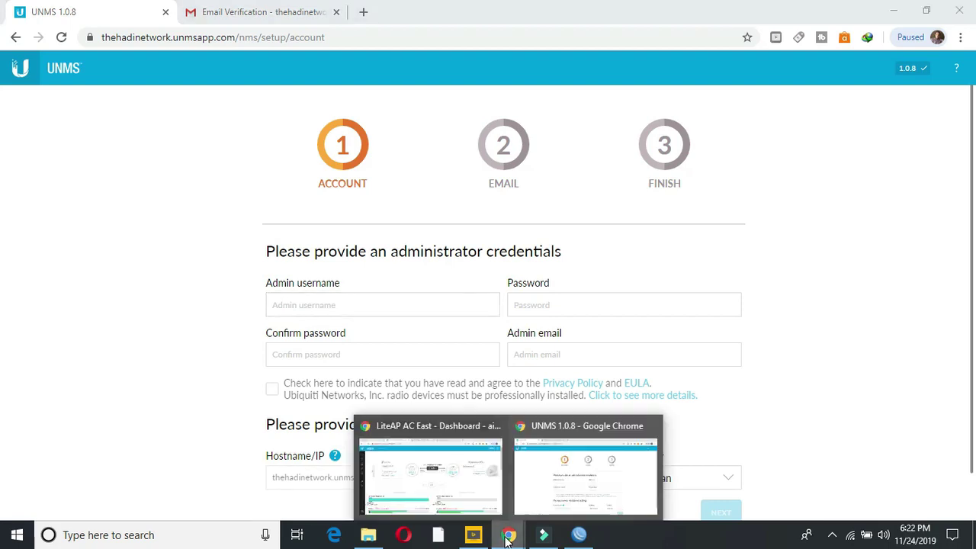
click(475, 499)
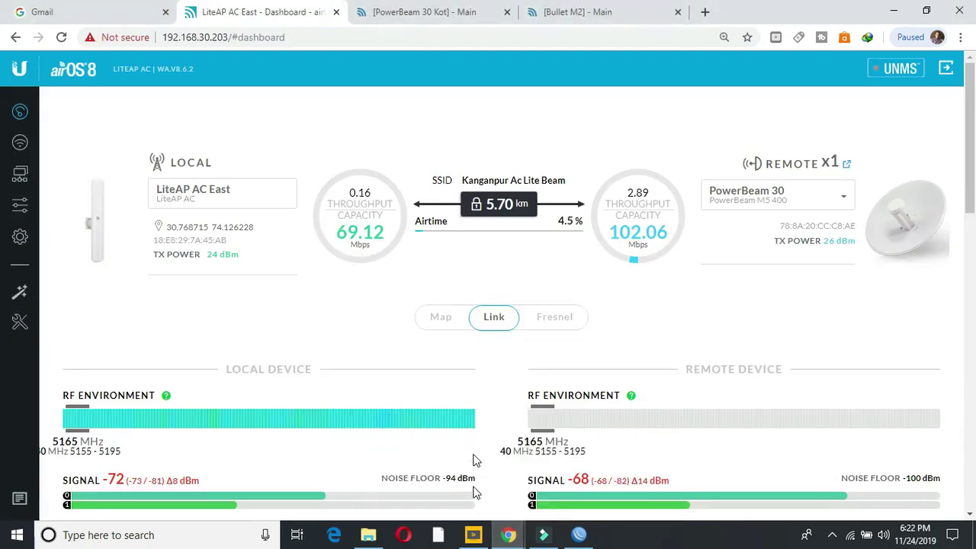
click(420, 13)
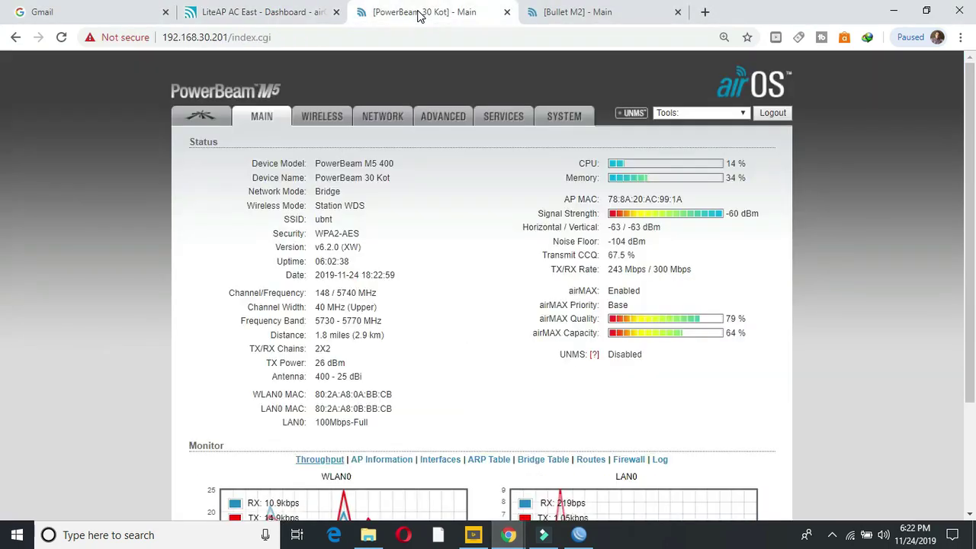
click(381, 121)
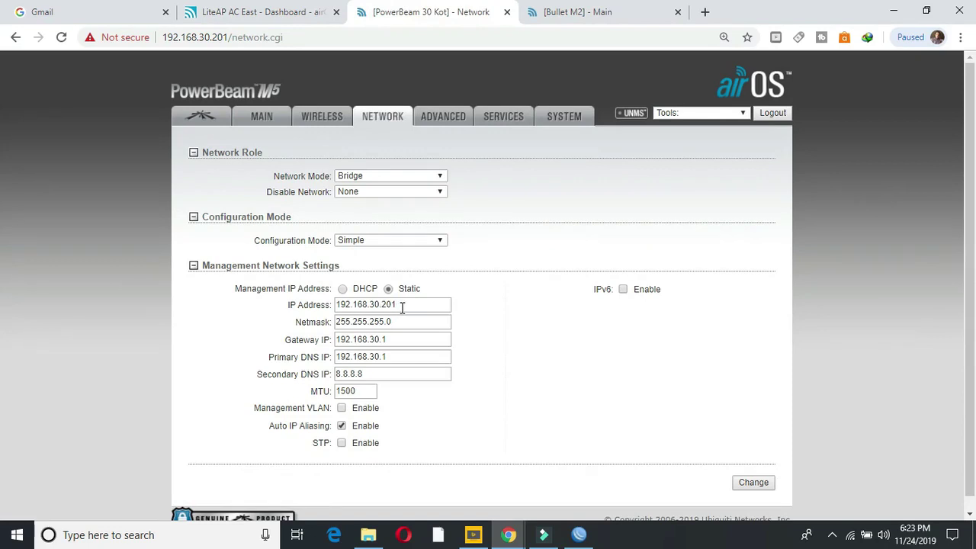
drag(402, 306, 383, 304)
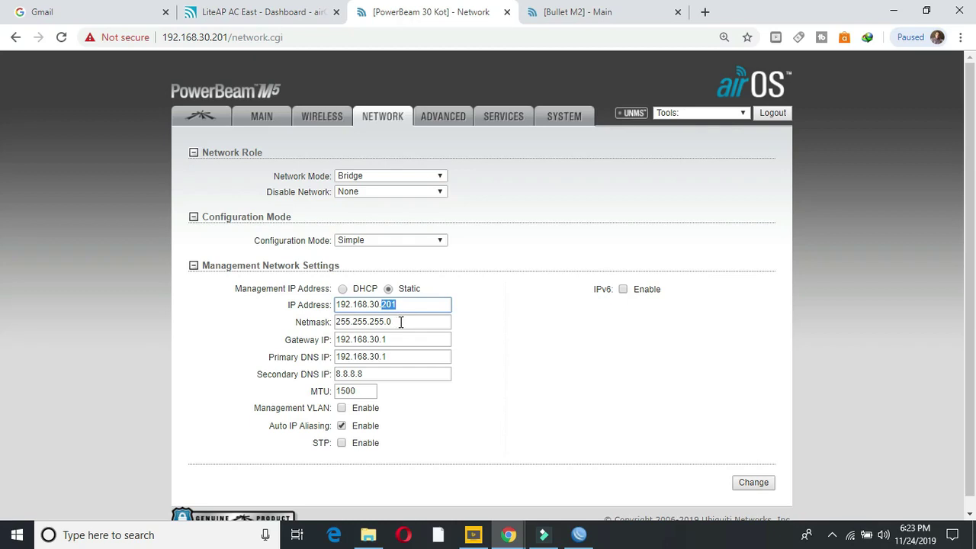
drag(393, 340, 334, 344)
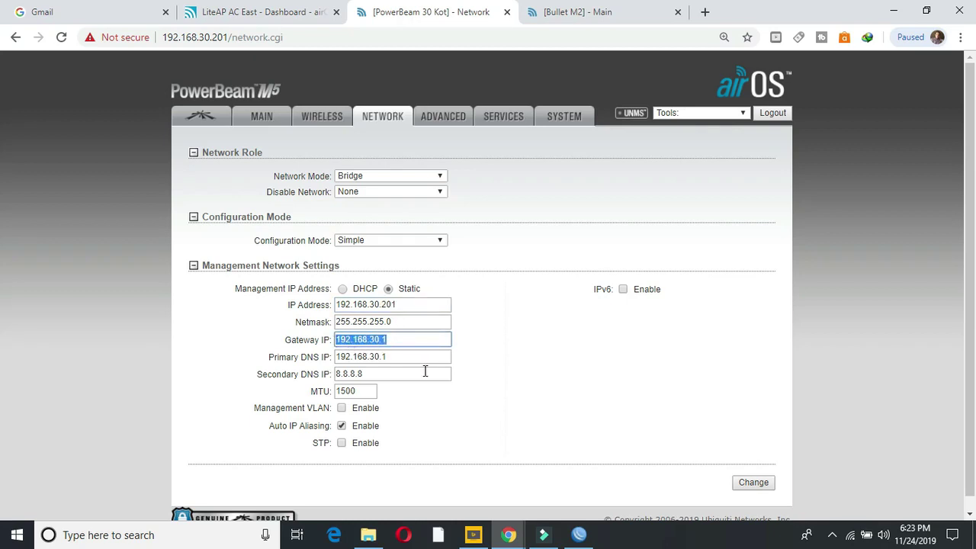
drag(399, 356, 334, 357)
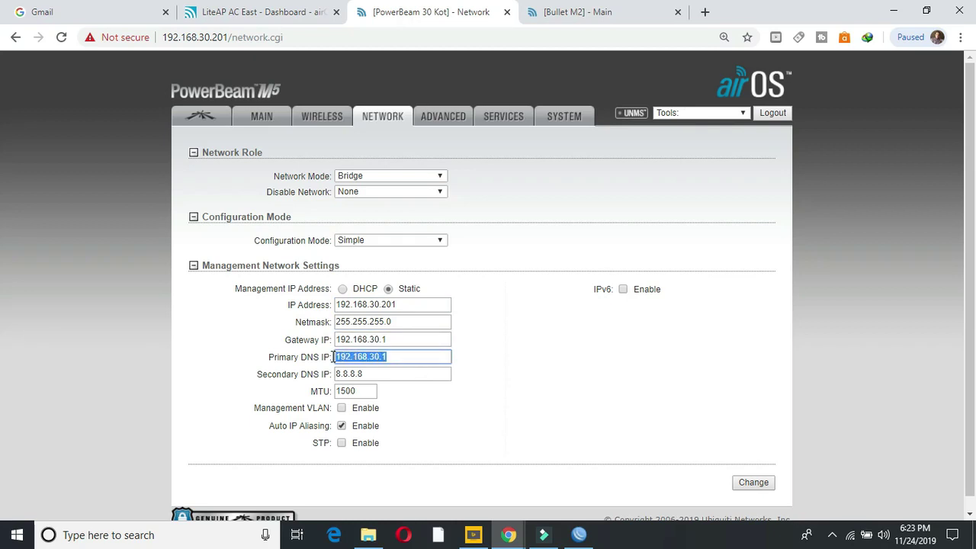
drag(387, 374, 335, 376)
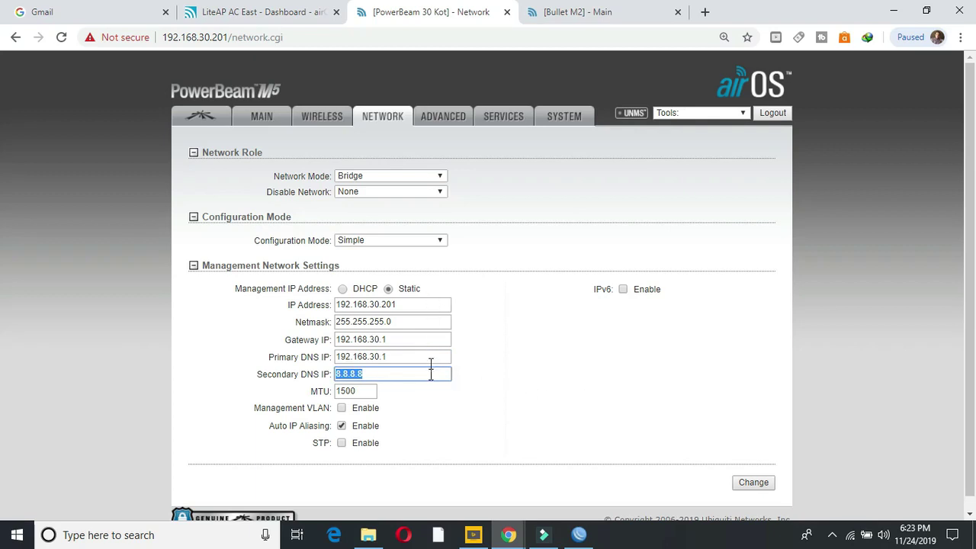
Step: Copy the PowerBeam's LAN0 MAC address 80:2A:A8:0B:BB:CB from the Main status page
click(263, 117)
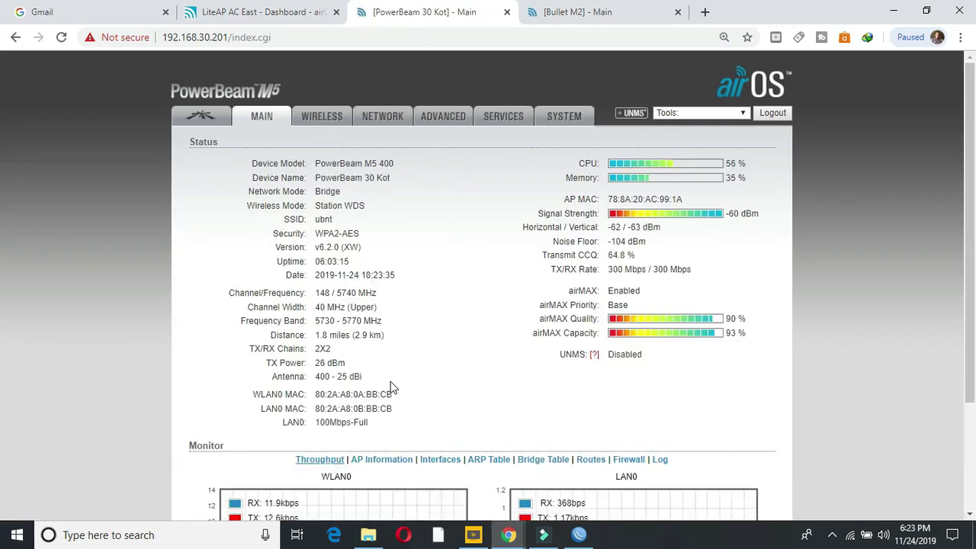
drag(395, 413, 316, 408)
right_click(320, 408)
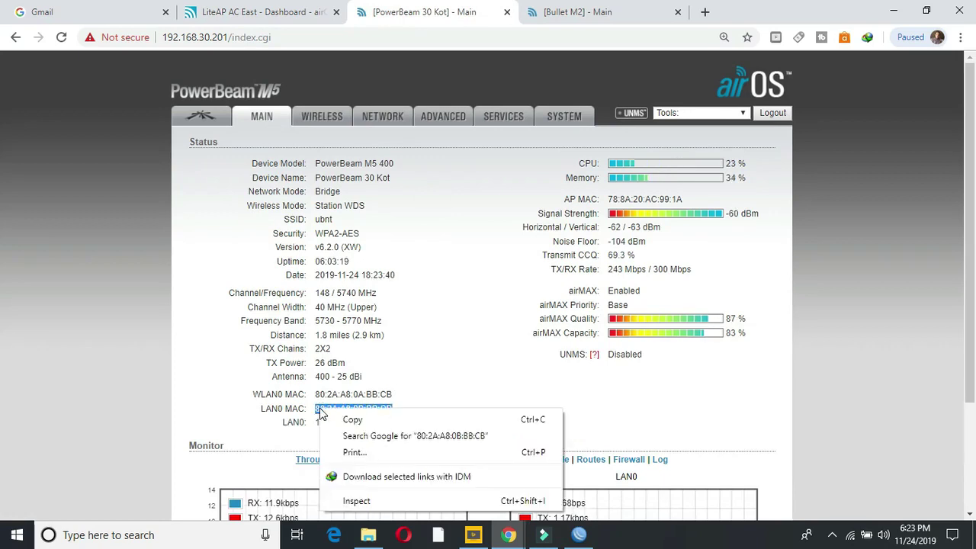
click(343, 421)
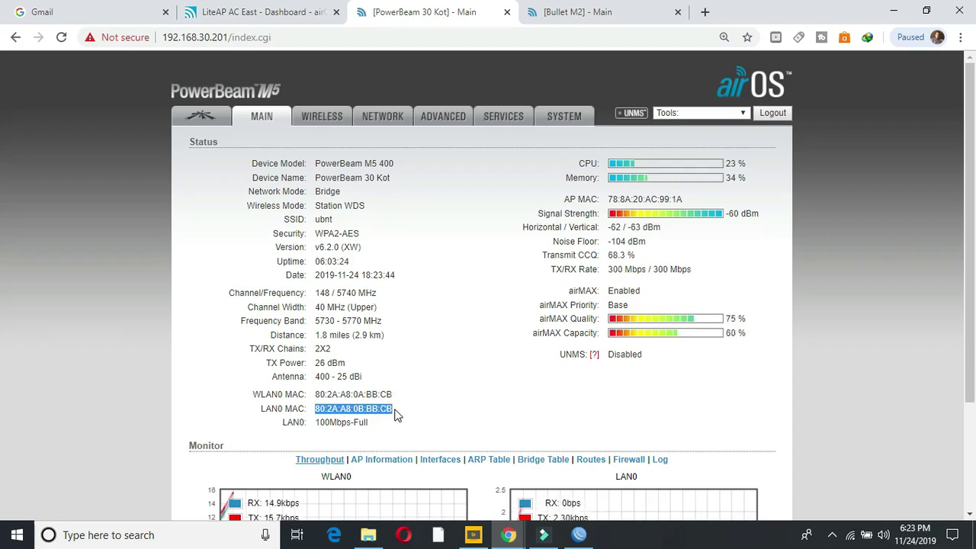
Step: In WinBox, close the Address List and copy the PowerBeam 30 Kot neighbour's MAC address
click(583, 536)
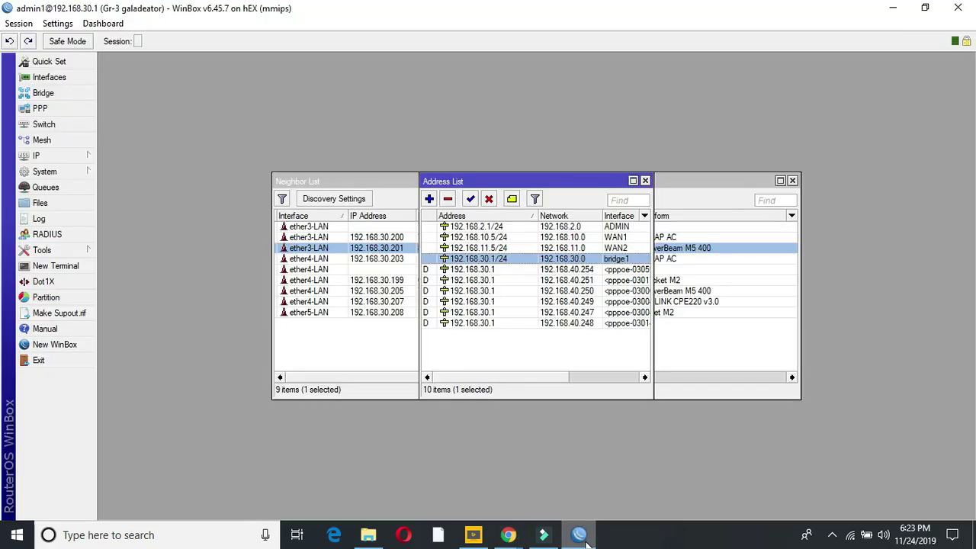
click(645, 181)
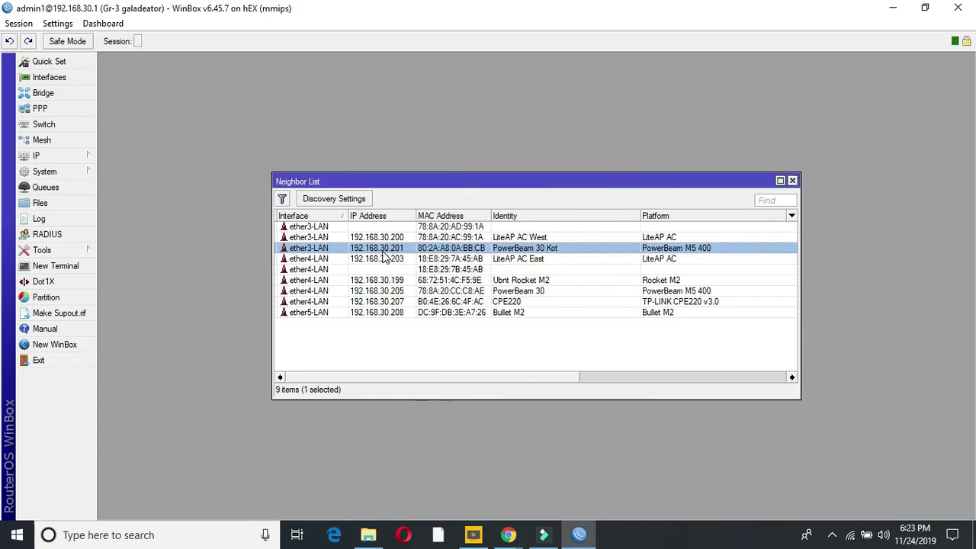
double_click(383, 254)
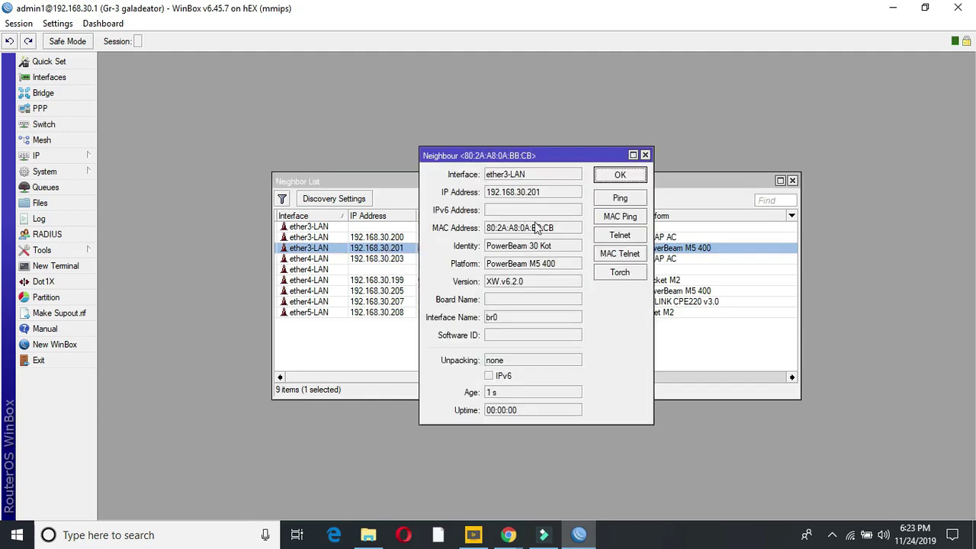
double_click(560, 229)
drag(532, 237, 497, 234)
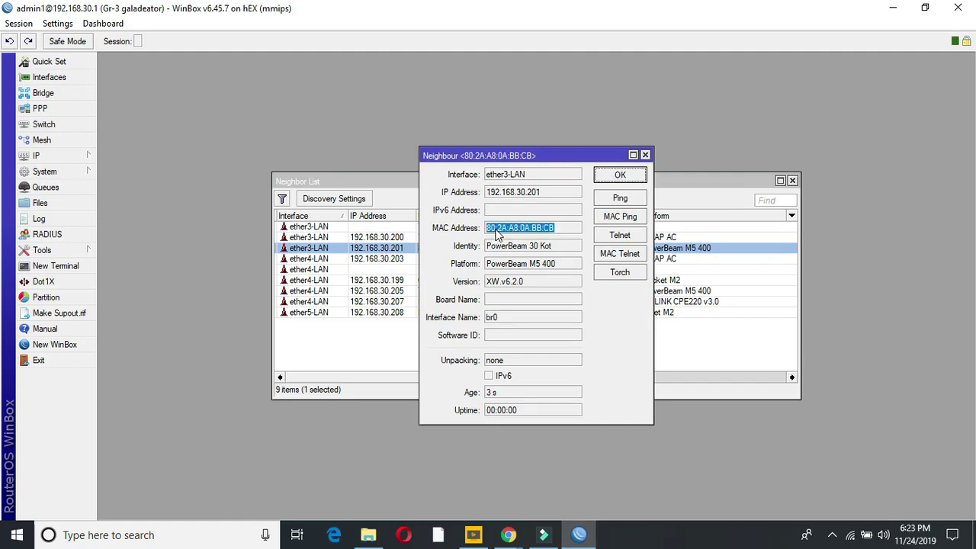
right_click(497, 234)
click(534, 236)
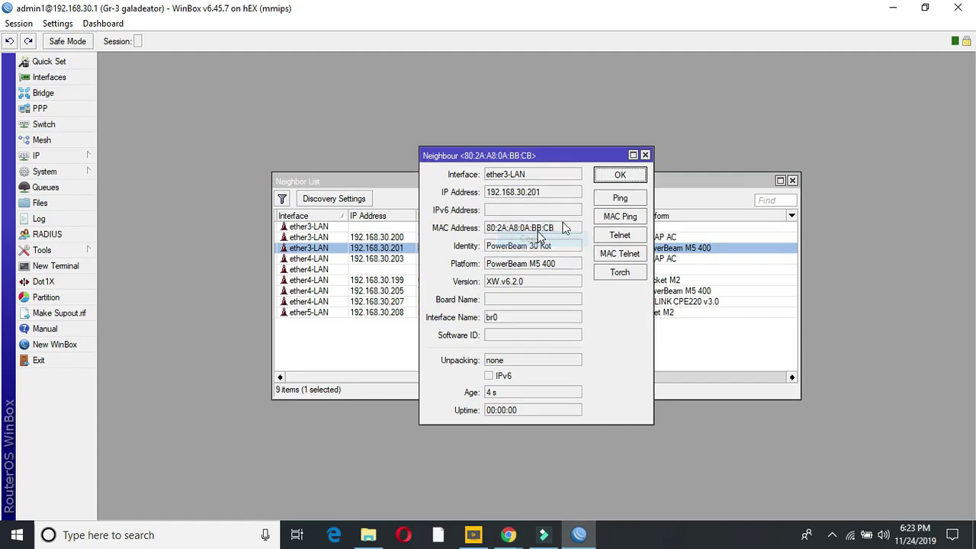
Step: Close the neighbour details and the Neighbor List windows
click(645, 155)
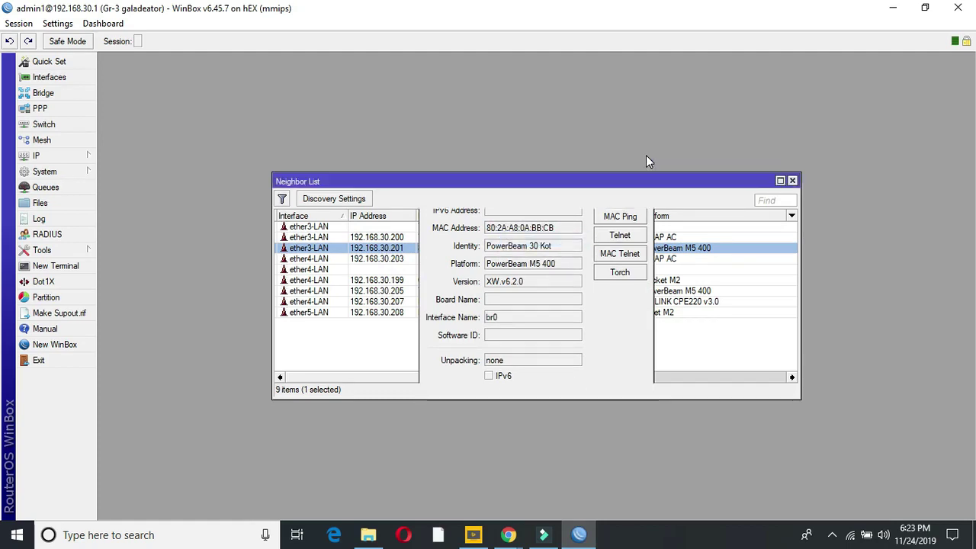
click(792, 181)
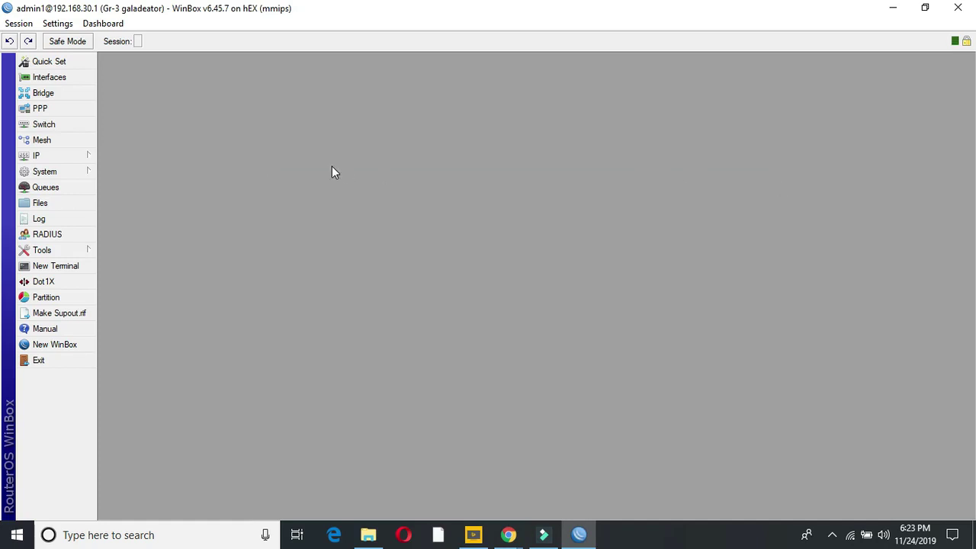
click(70, 155)
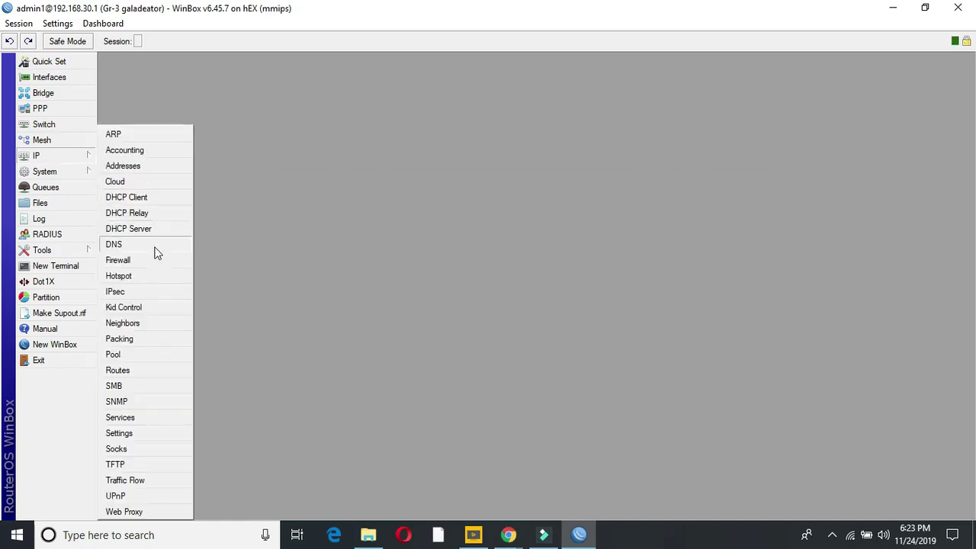
Step: Start a new Hotspot IP Binding and paste the copied MAC into its MAC Address field
click(139, 277)
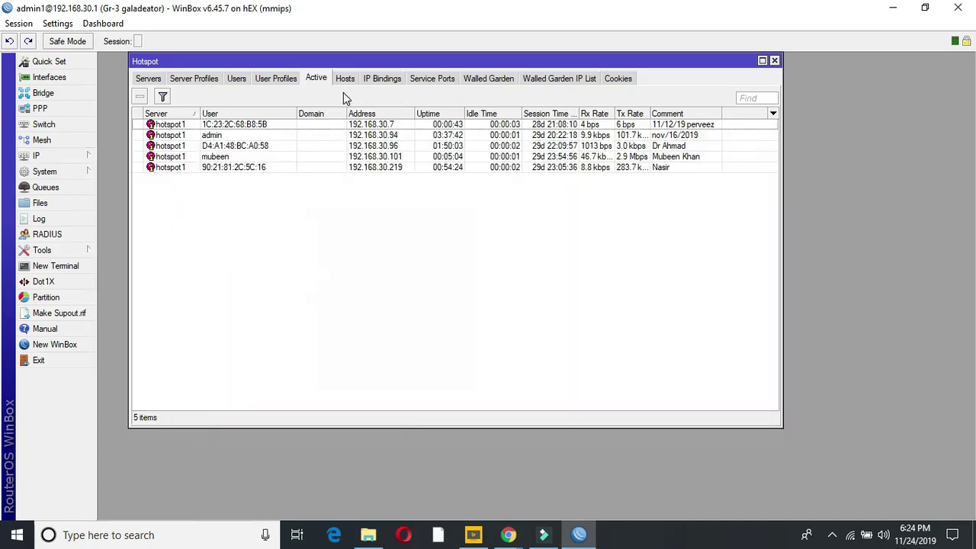
click(373, 81)
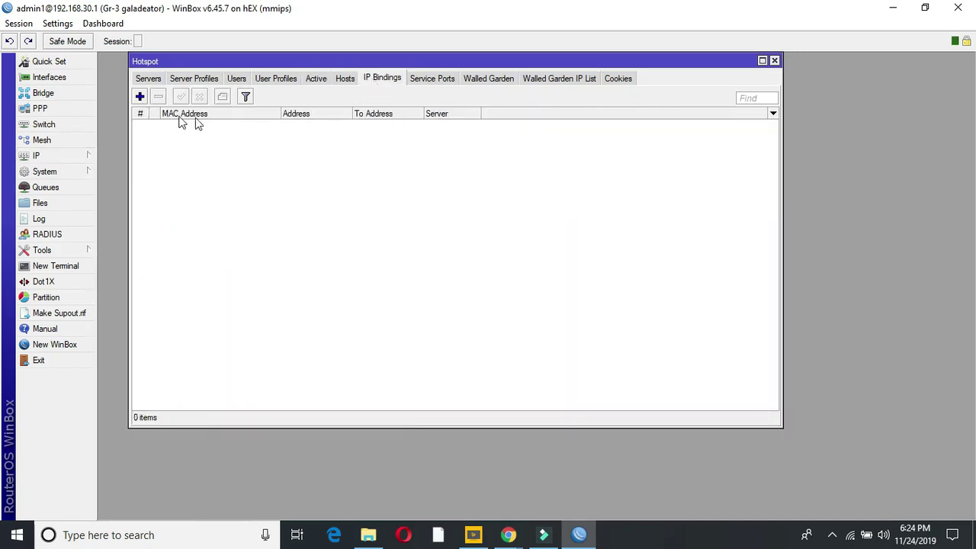
click(140, 98)
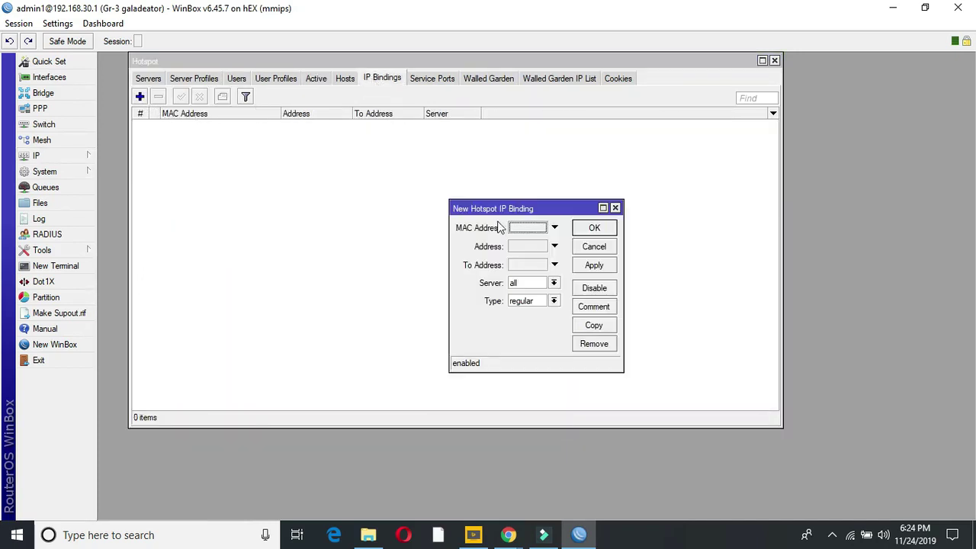
click(517, 231)
right_click(519, 228)
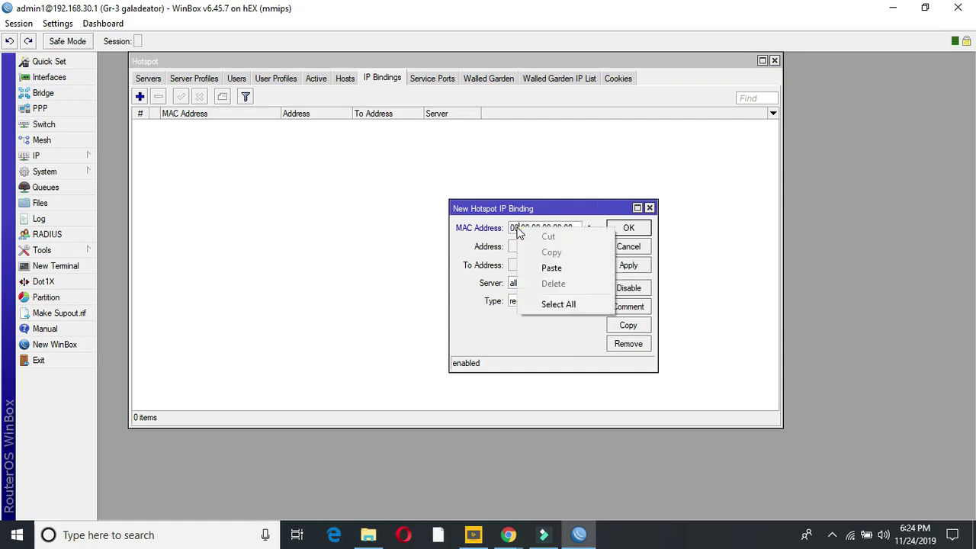
click(575, 229)
drag(576, 229, 516, 230)
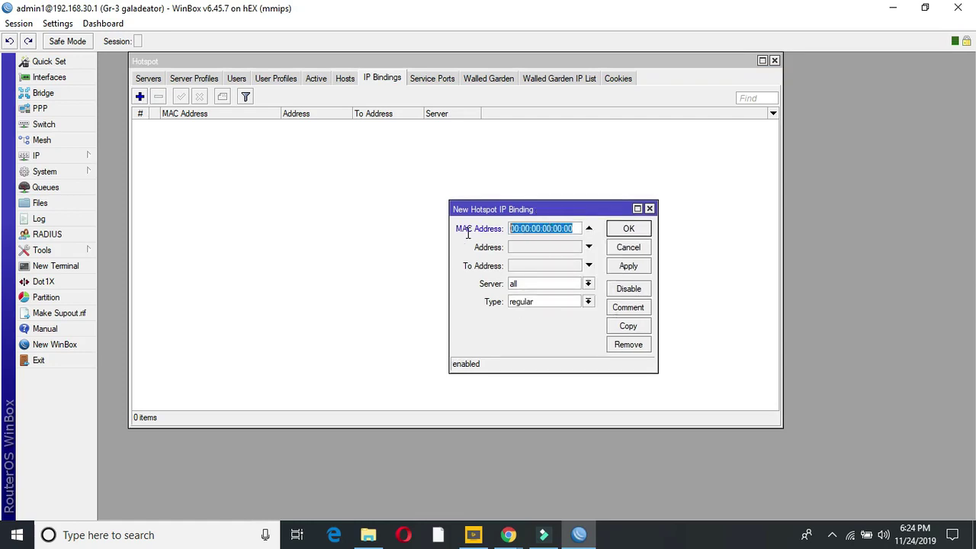
right_click(517, 230)
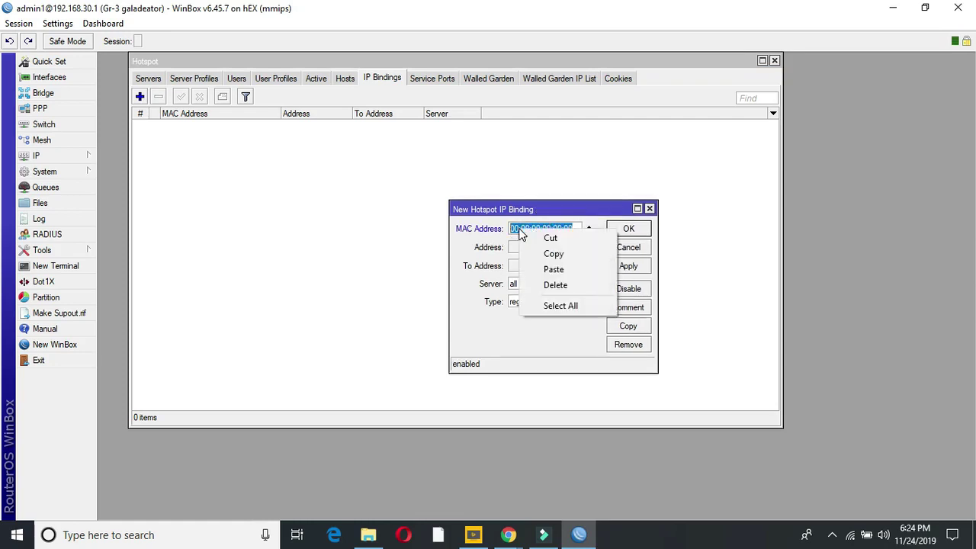
click(549, 270)
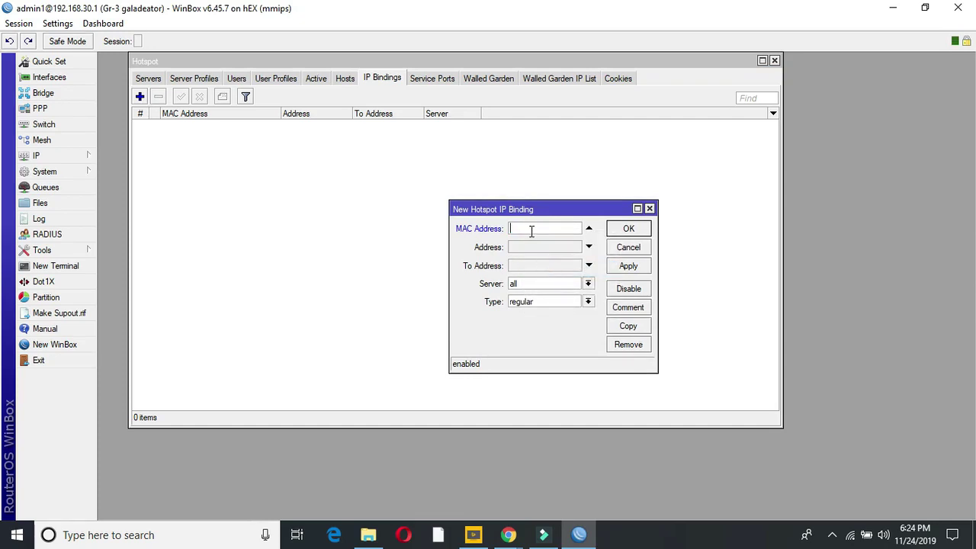
Step: Re-copy the MAC address of the PowerBeam neighbour at 192.168.30.201
click(47, 157)
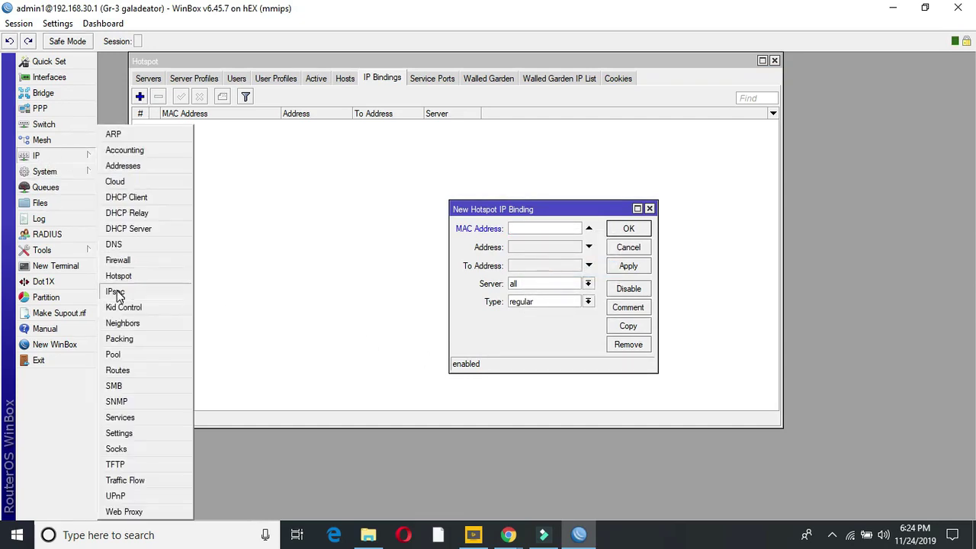
click(128, 323)
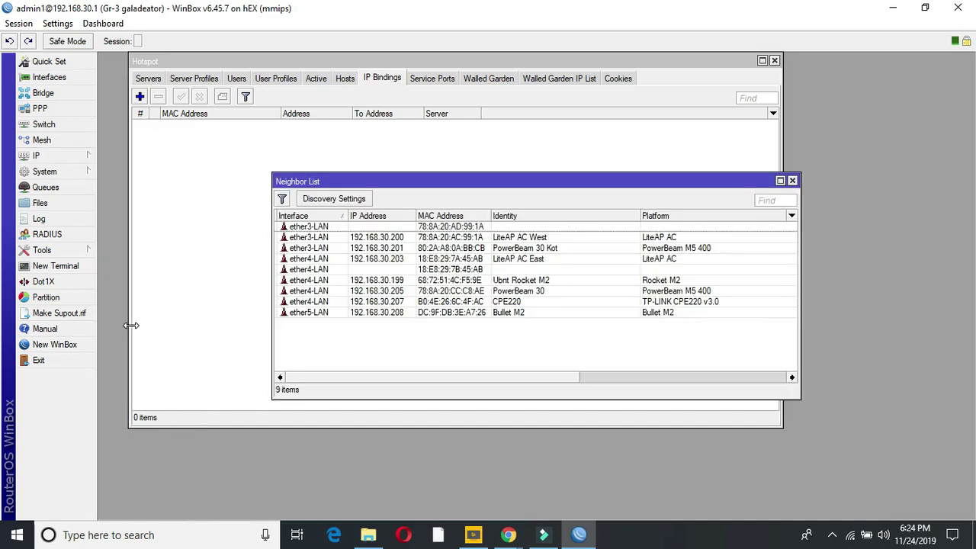
double_click(389, 256)
drag(557, 229, 480, 240)
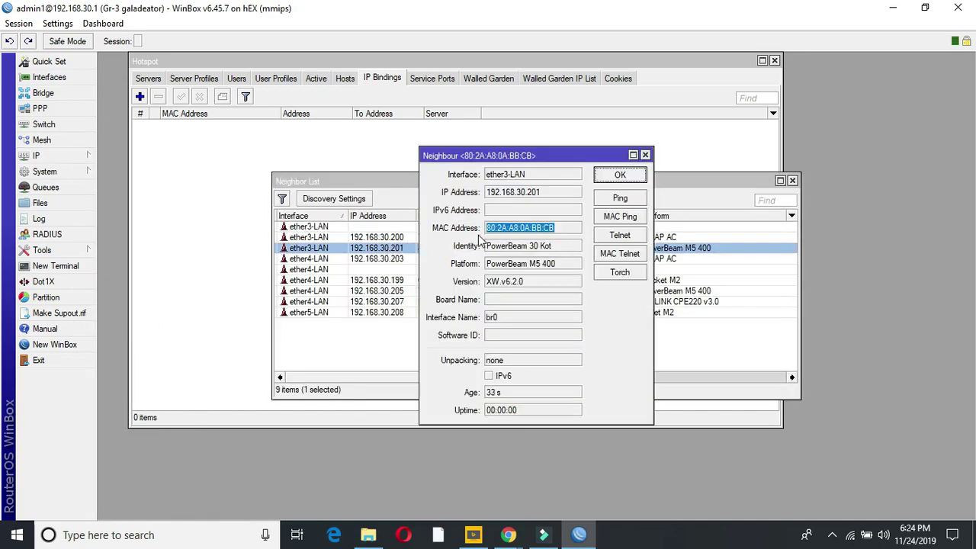
right_click(492, 233)
click(513, 242)
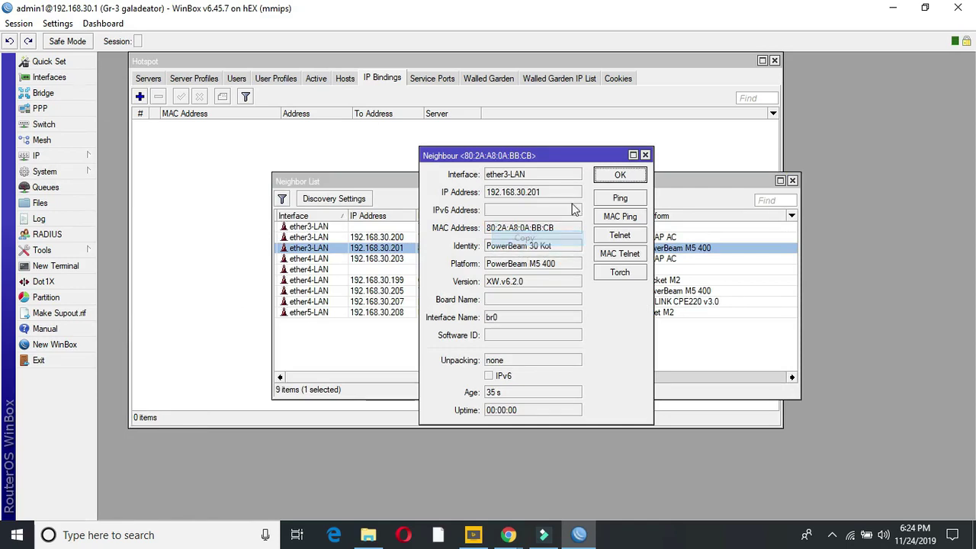
click(620, 175)
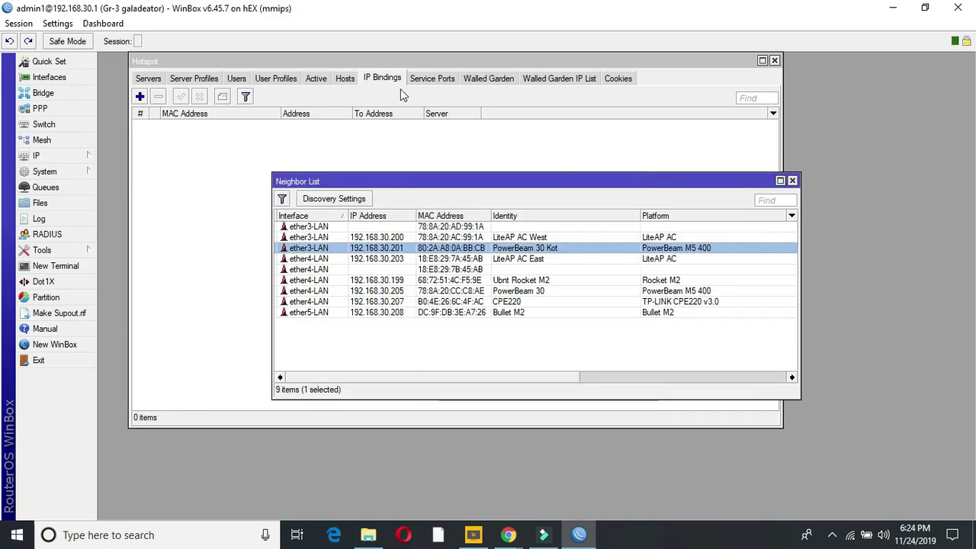
Step: Add a bypassed IP binding for MAC 80:2A:A8:0A:BB:CB with address 0.0.0.0/0
click(388, 82)
click(140, 96)
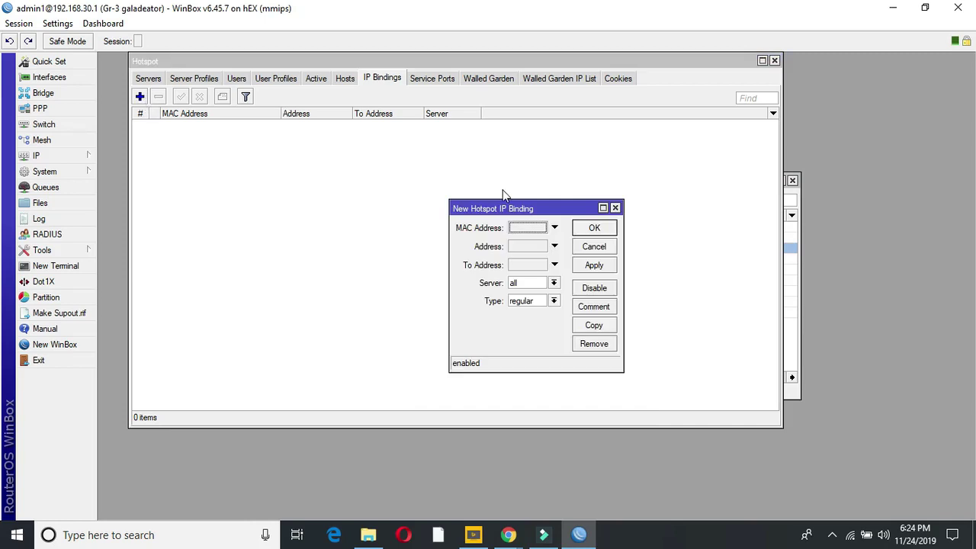
click(514, 227)
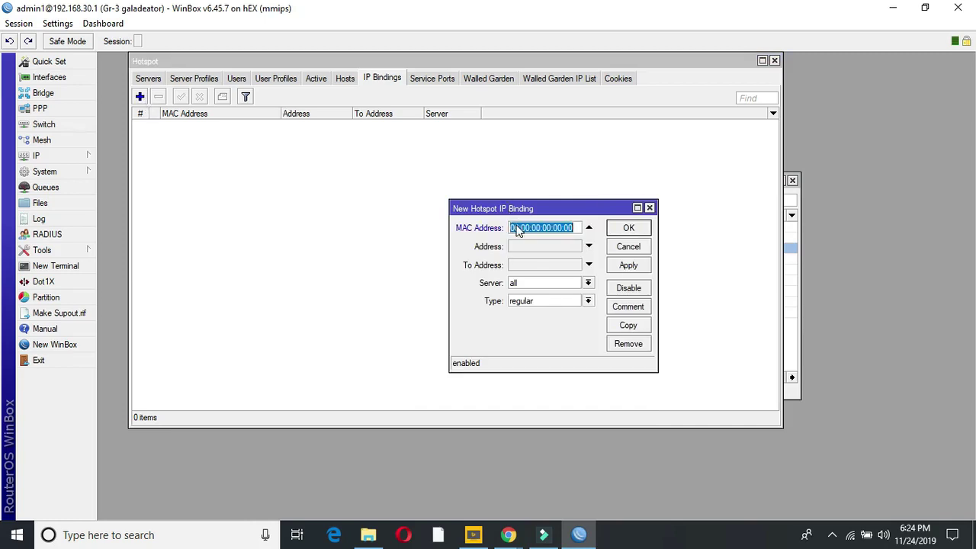
right_click(517, 226)
click(554, 266)
click(550, 245)
click(550, 246)
text(/0)
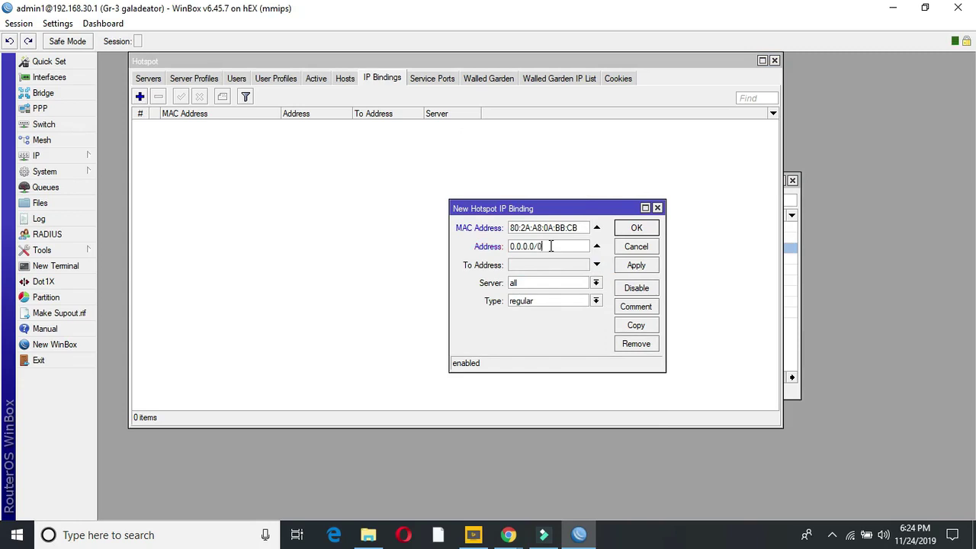
click(597, 301)
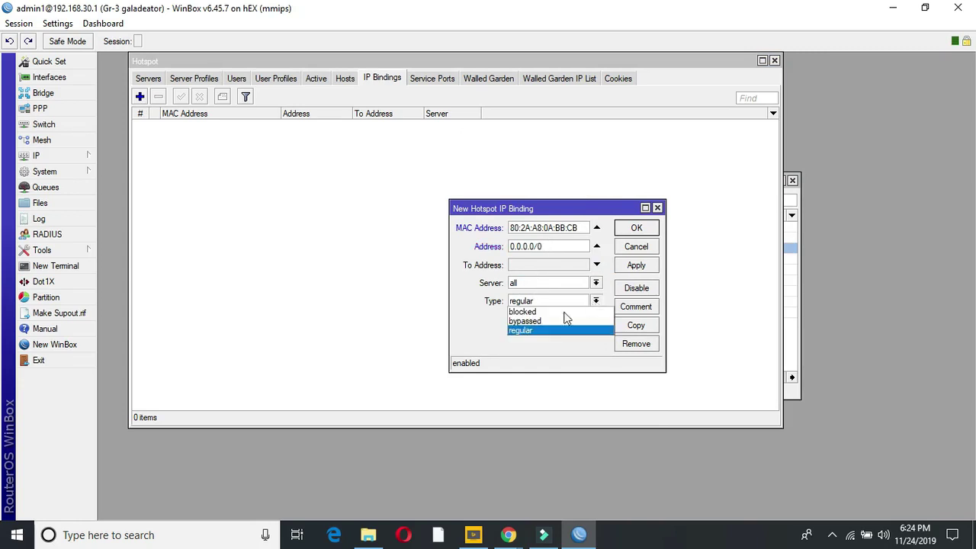
click(537, 321)
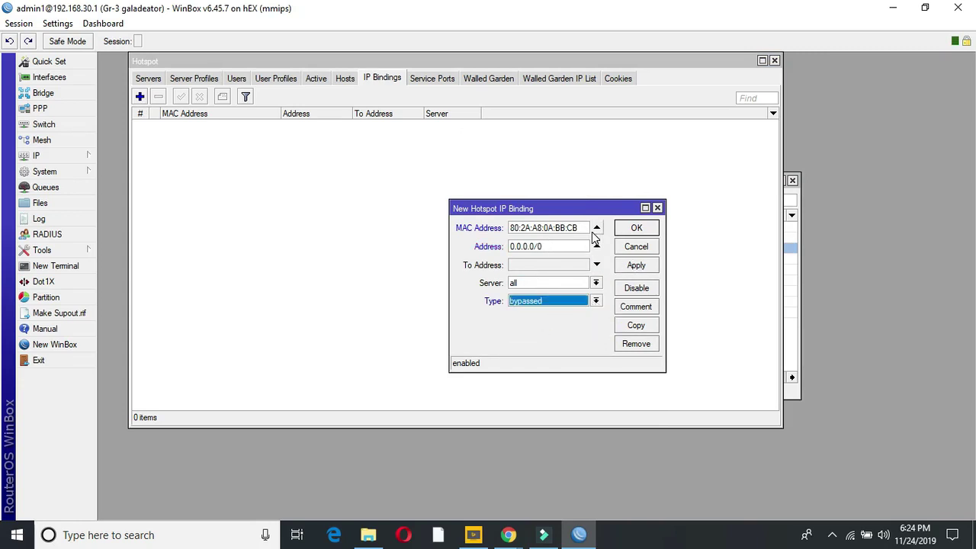
click(636, 265)
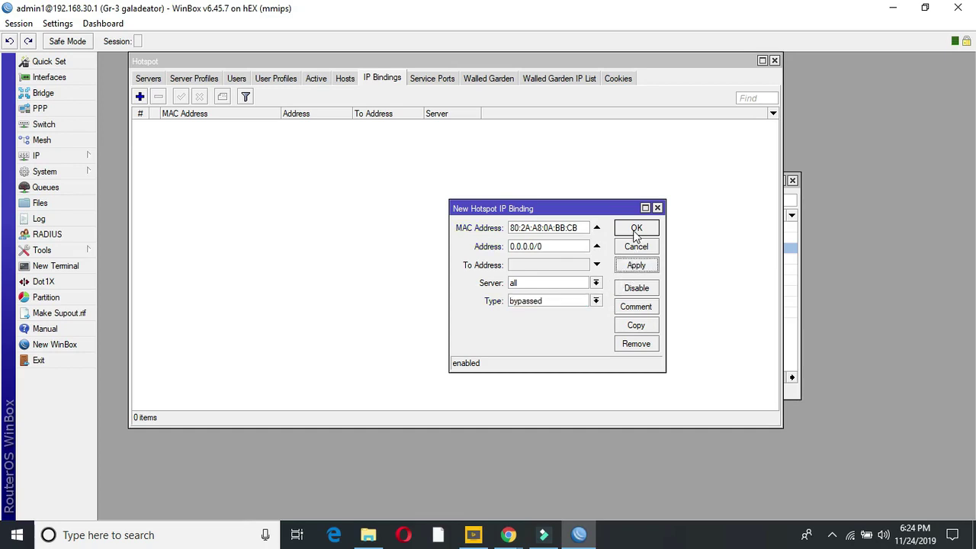
click(635, 232)
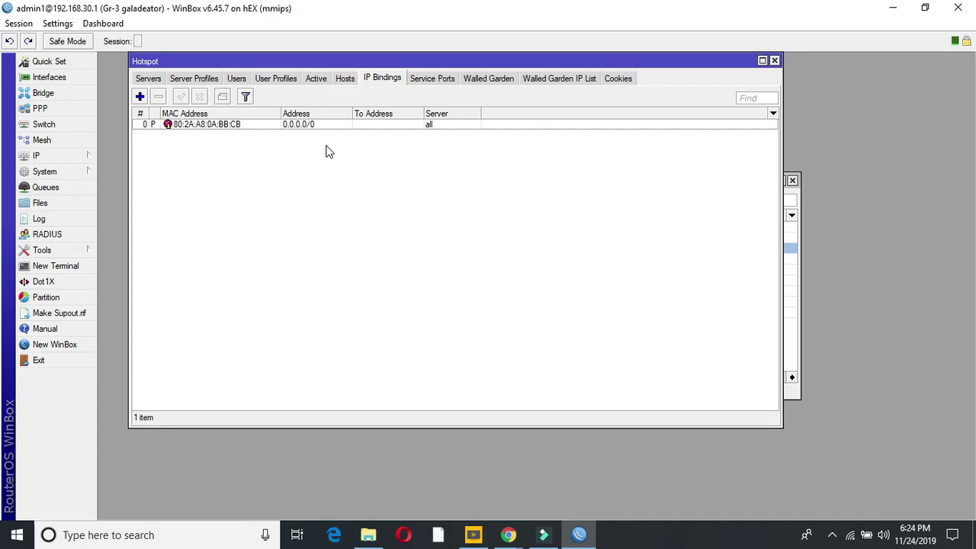
Step: Bring up the Chrome window and its Bullet M2 device tab
click(512, 536)
click(577, 479)
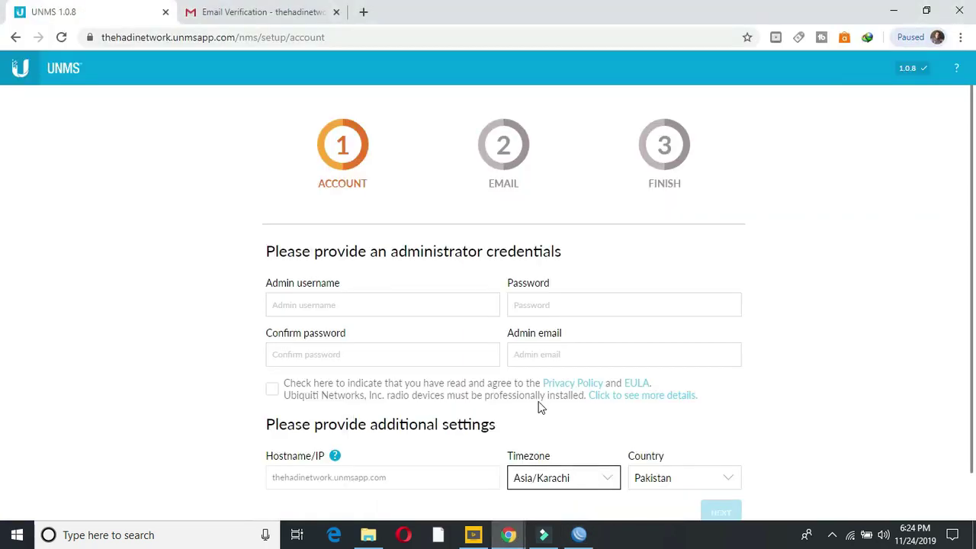
click(509, 535)
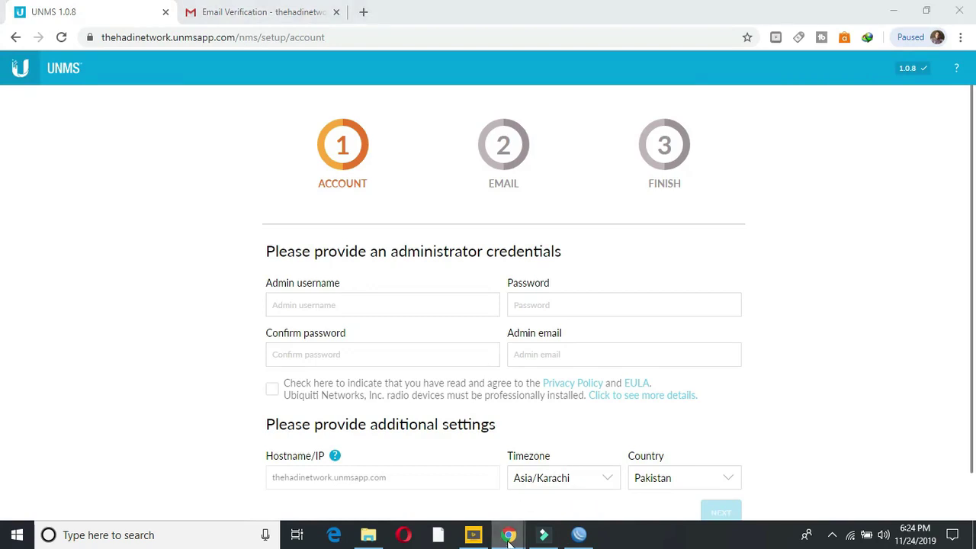
click(467, 499)
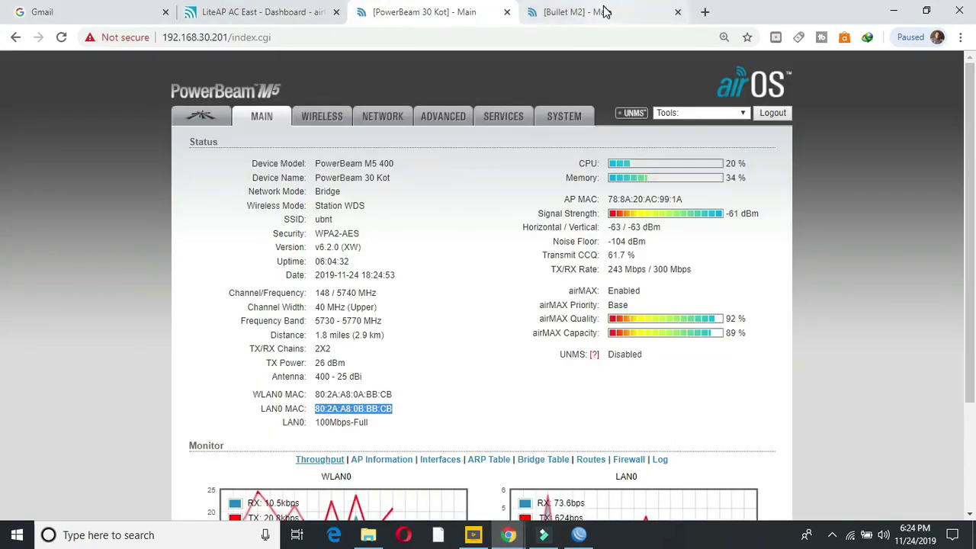
click(602, 11)
Step: Review the Bullet M2's IP 192.168.30.208, netmask, gateway and DNS on its Network page
click(385, 119)
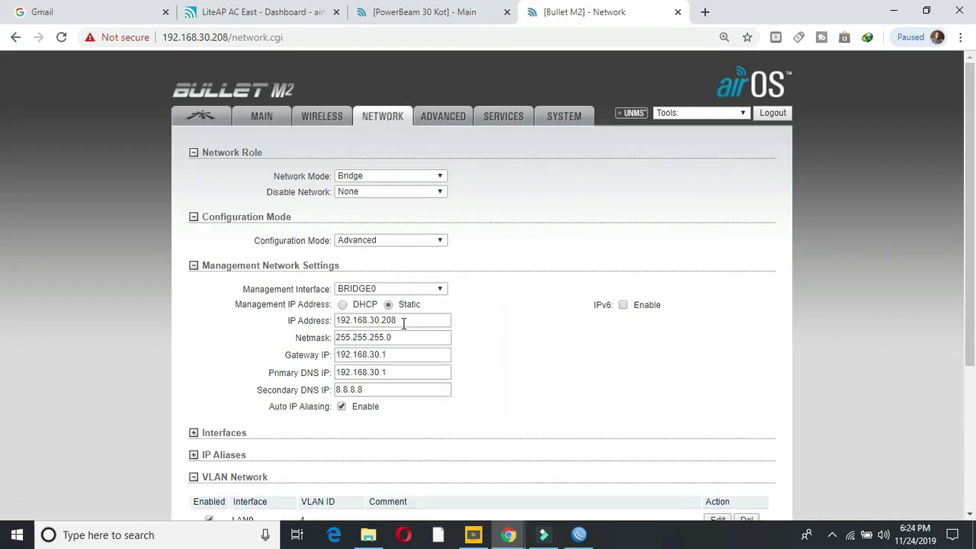
click(409, 320)
drag(398, 320, 333, 338)
click(396, 337)
drag(394, 358, 334, 357)
drag(388, 372, 333, 389)
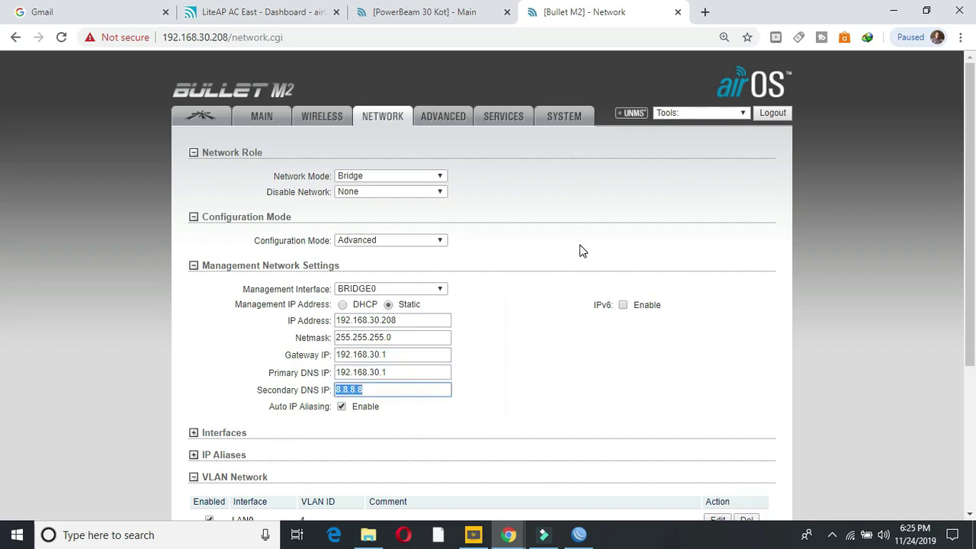
click(579, 534)
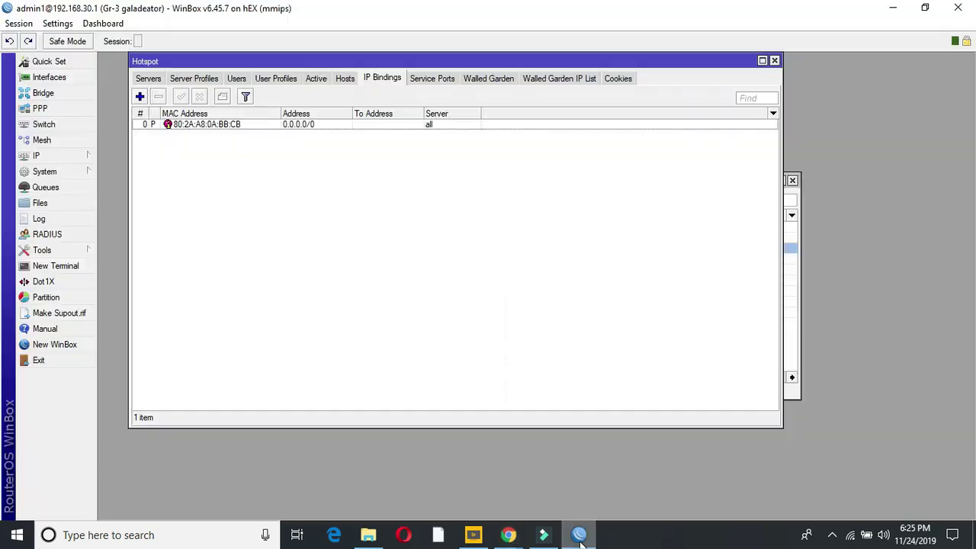
Step: Copy the Bullet M2's MAC address from WinBox's IP Neighbors list
click(81, 155)
click(125, 322)
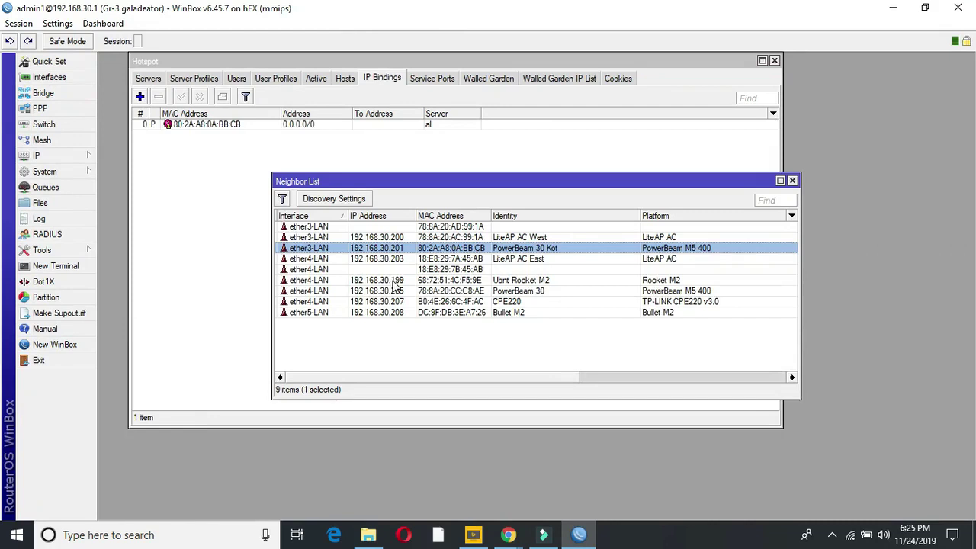
click(390, 313)
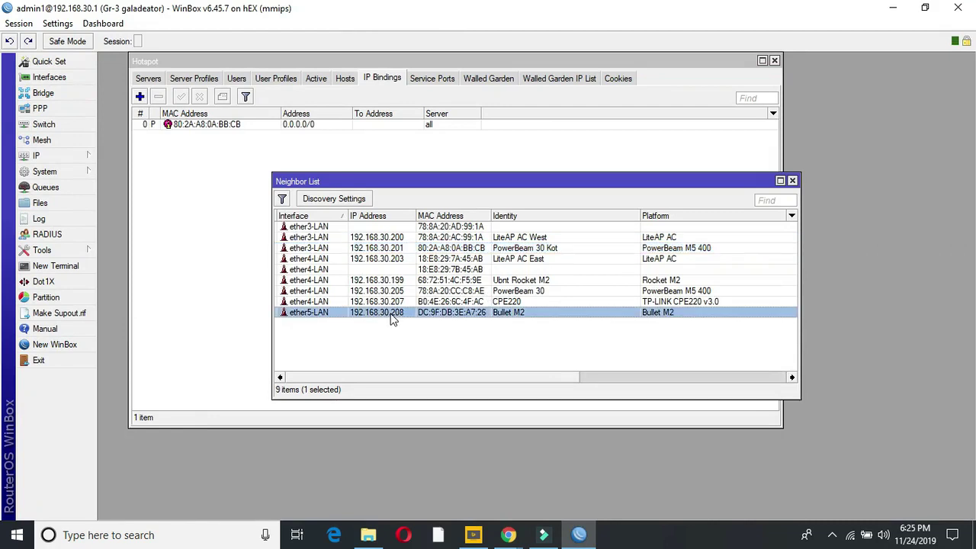
double_click(391, 313)
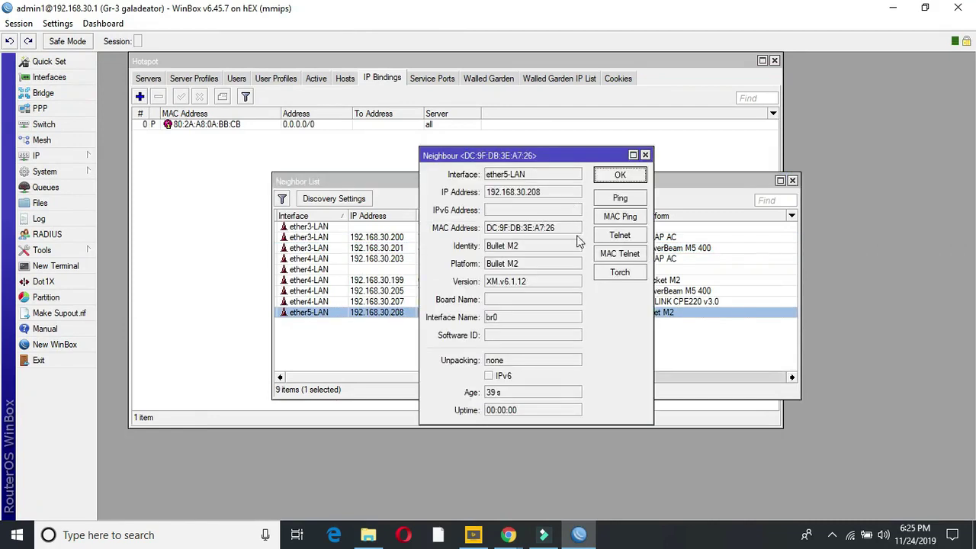
drag(570, 231, 486, 231)
right_click(493, 237)
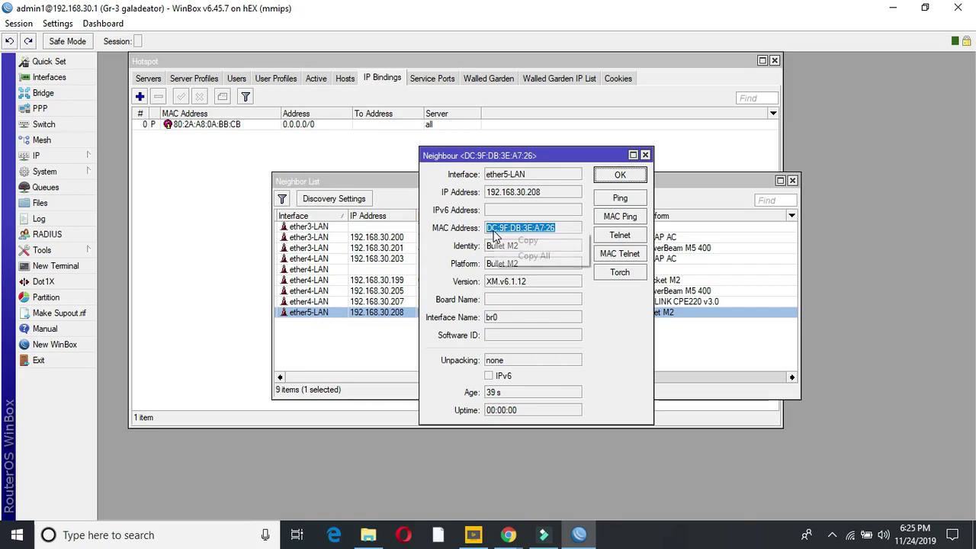
click(512, 241)
click(625, 178)
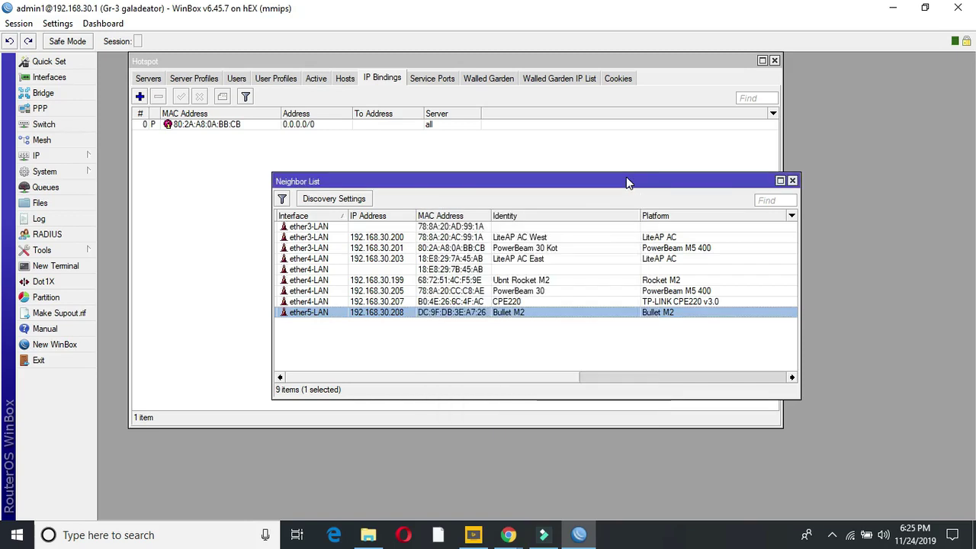
click(792, 182)
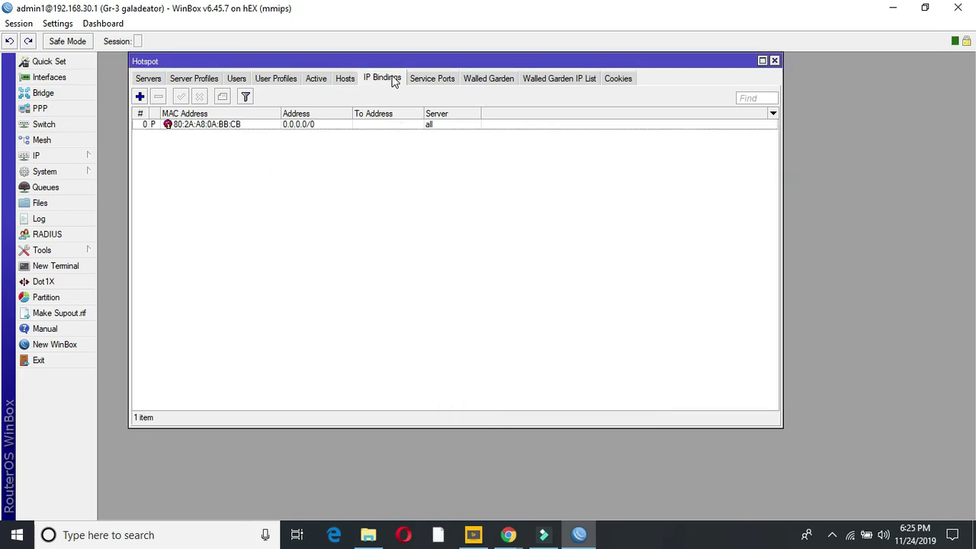
Step: Add a bypassed hotspot IP binding for the pasted MAC DC:9F:DB:3E:A7:26
click(140, 96)
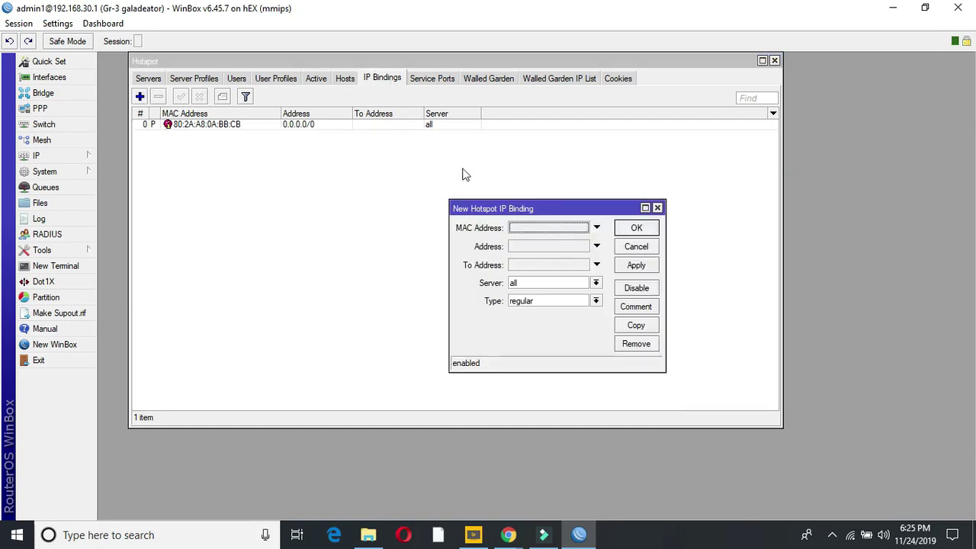
click(524, 227)
right_click(525, 228)
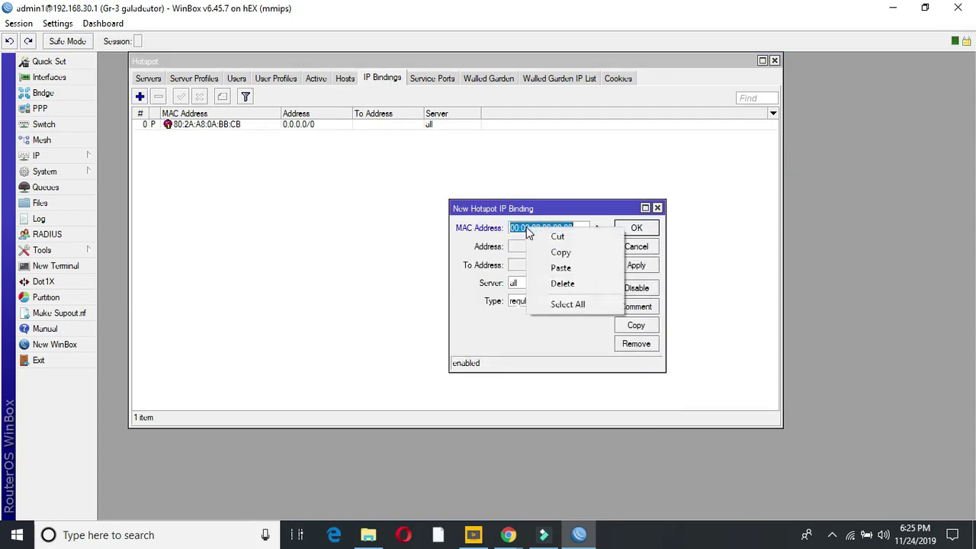
click(559, 268)
click(539, 245)
click(544, 246)
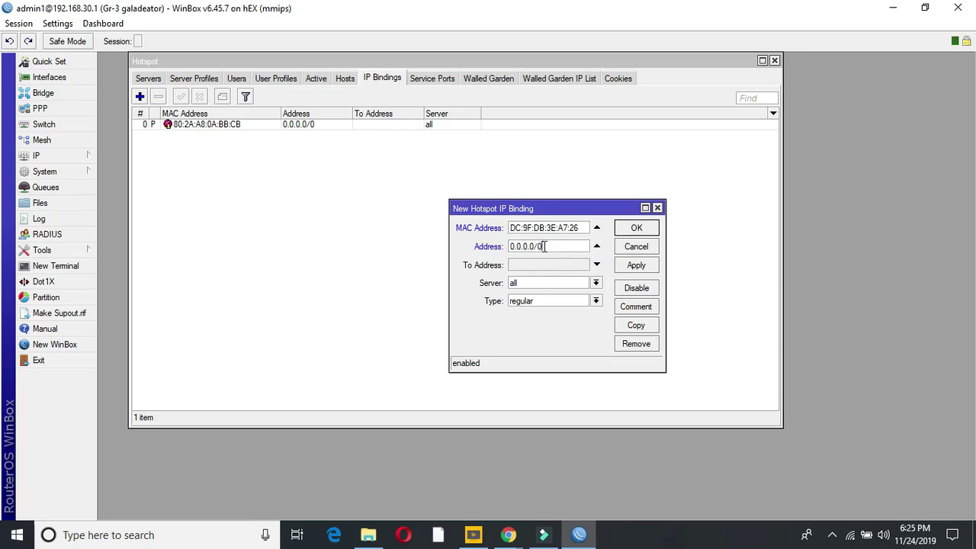
click(596, 301)
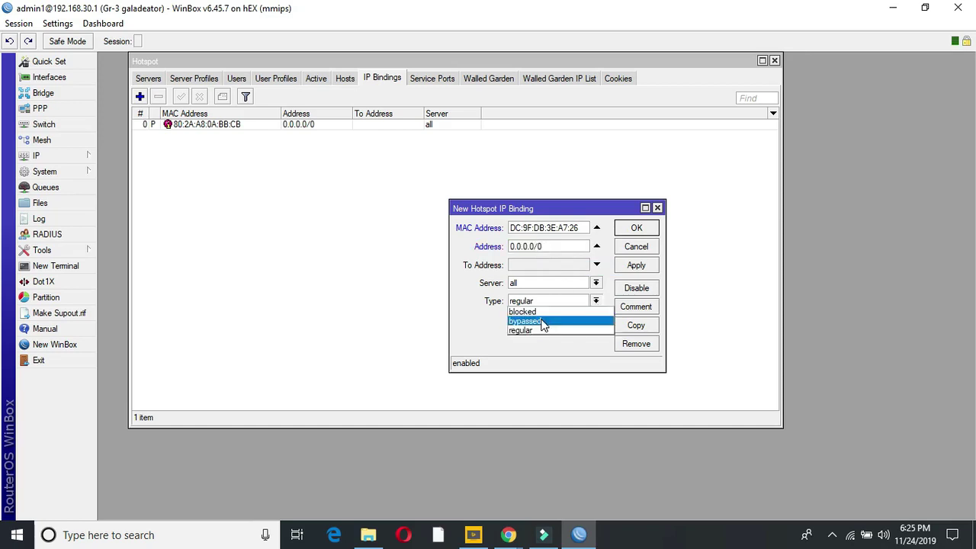
click(541, 321)
click(635, 265)
click(636, 228)
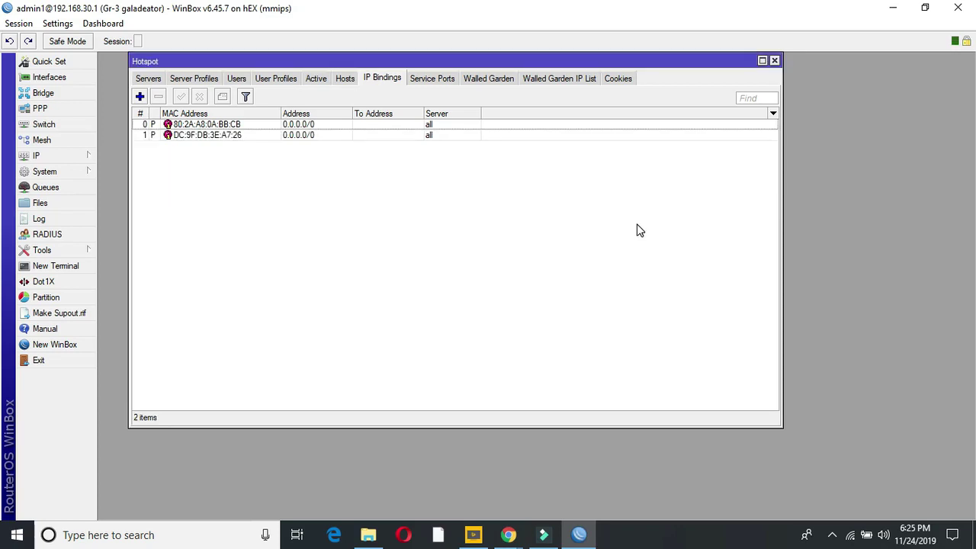
click(510, 536)
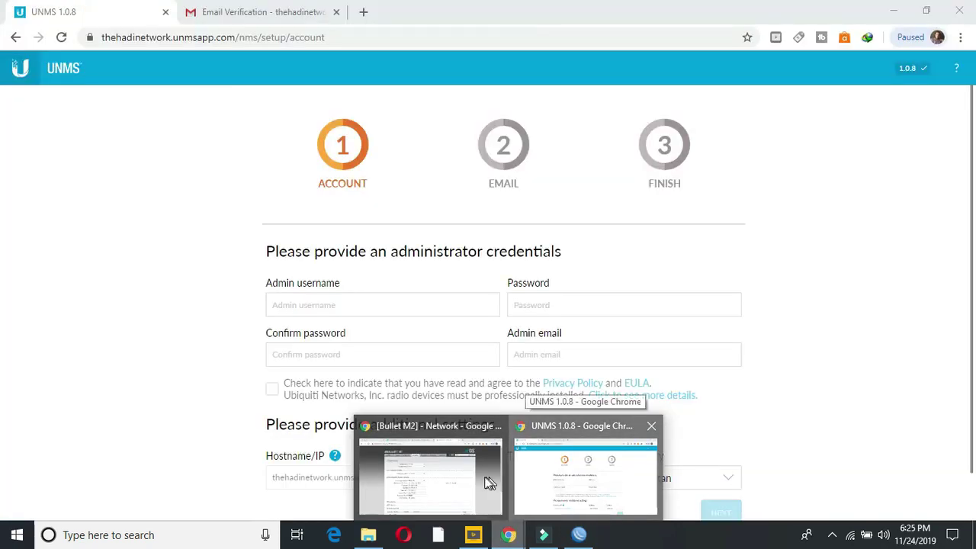
Step: Check the LiteAP AC East's IP 192.168.30.203 on its Network page, then return to its dashboard
click(487, 483)
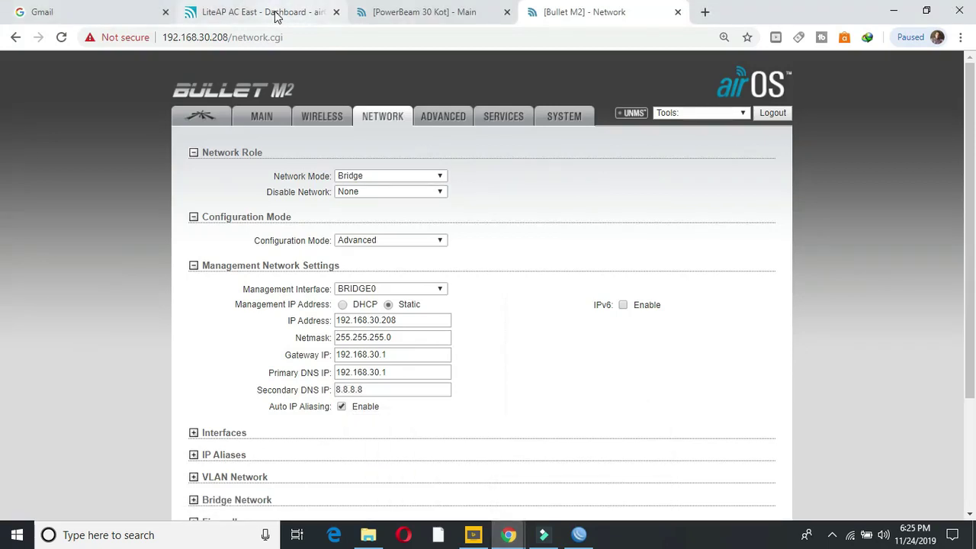
click(276, 15)
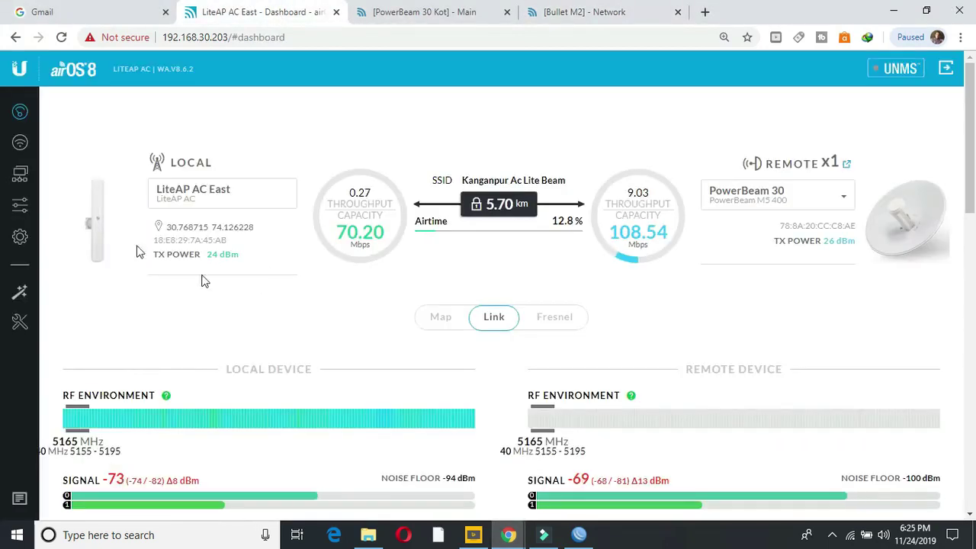
click(18, 244)
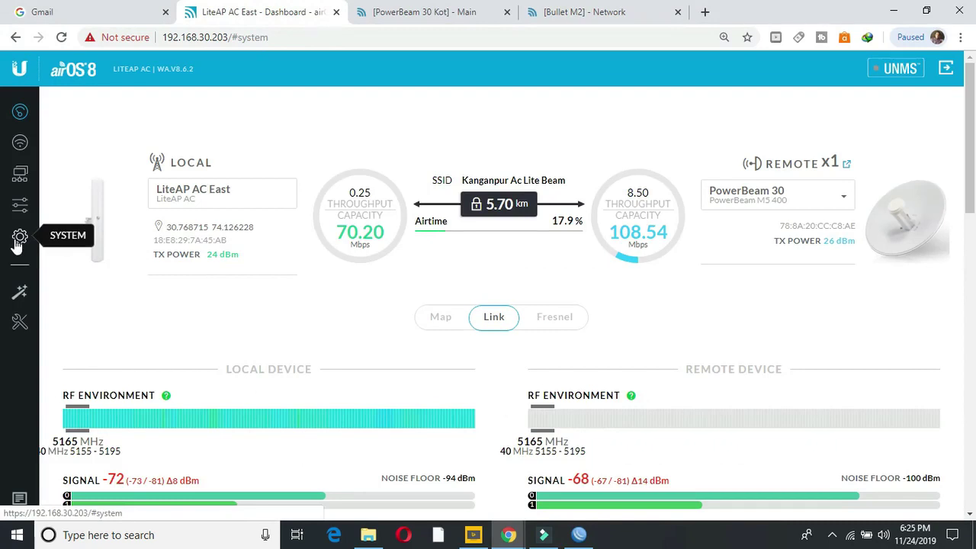
click(20, 180)
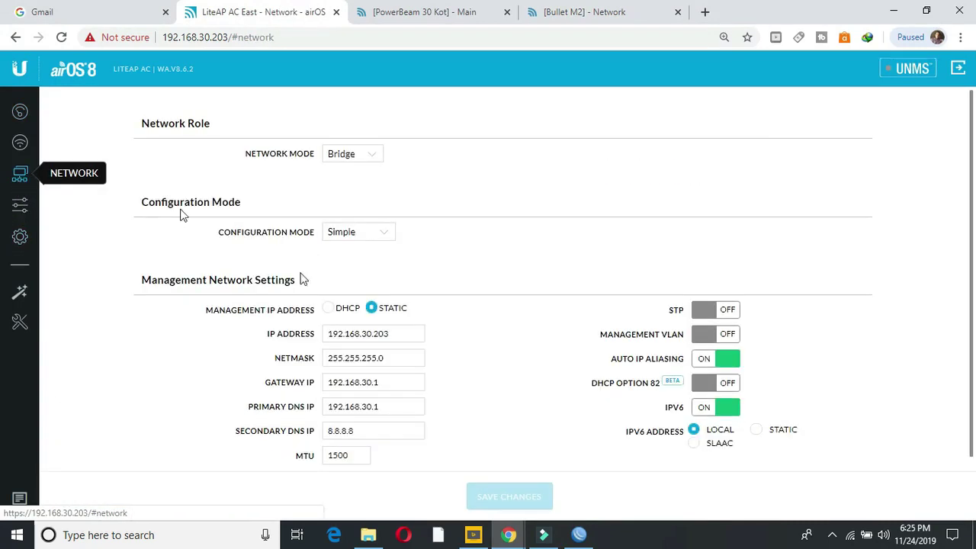
click(402, 332)
drag(402, 332, 316, 339)
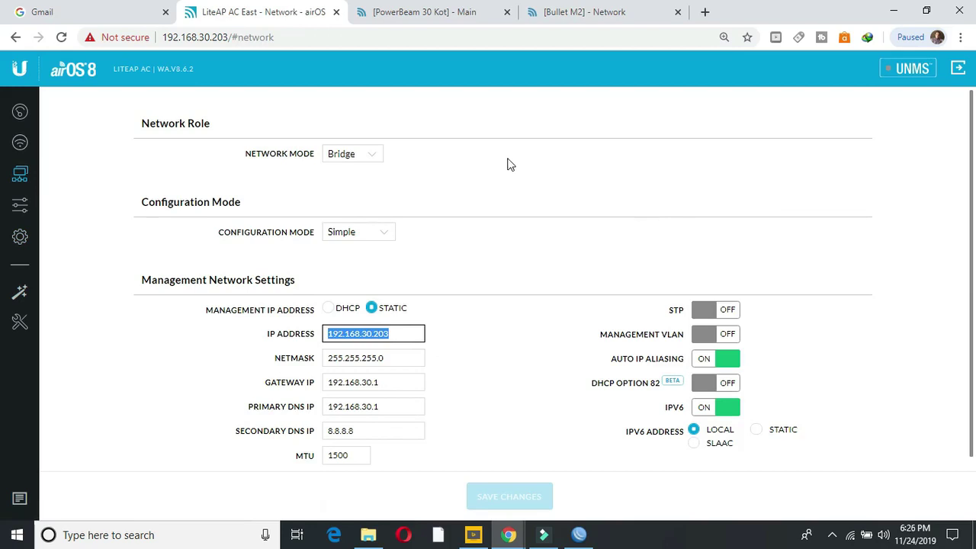
click(23, 112)
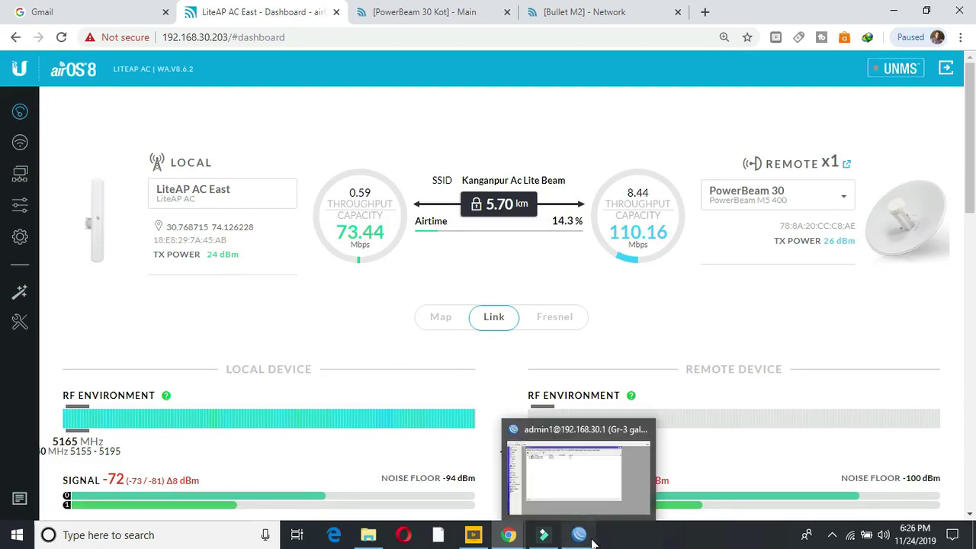
click(577, 496)
Step: Copy the LiteAP AC West's MAC address from the IP Neighbors list
click(64, 156)
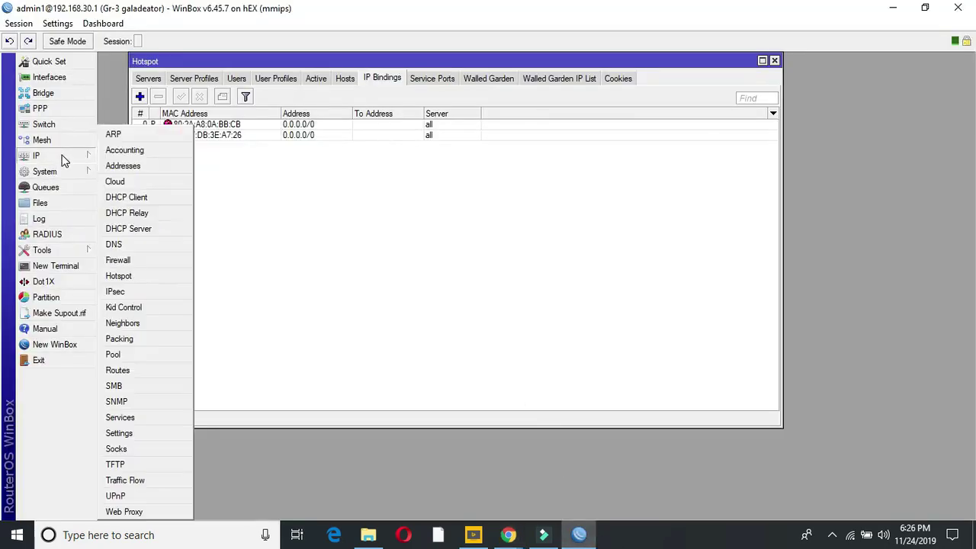
click(136, 320)
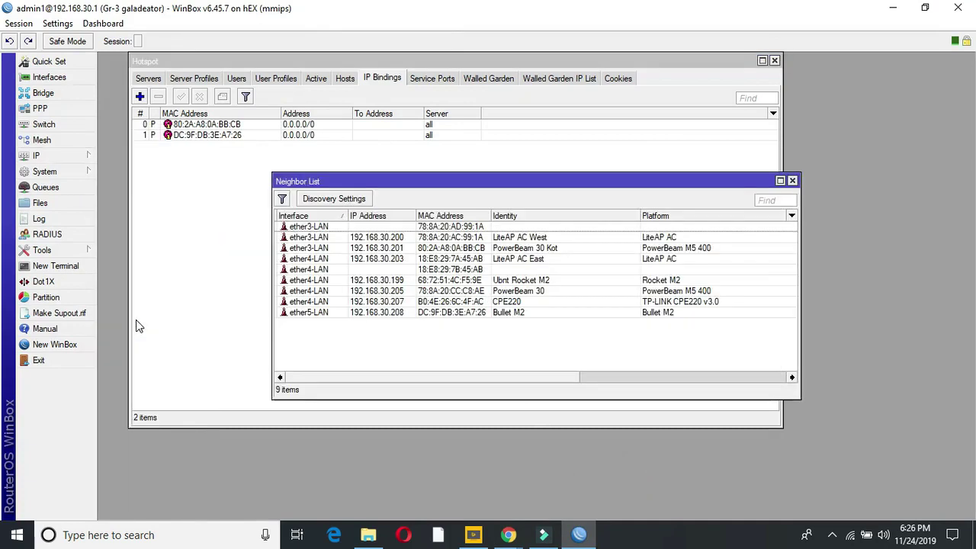
double_click(433, 238)
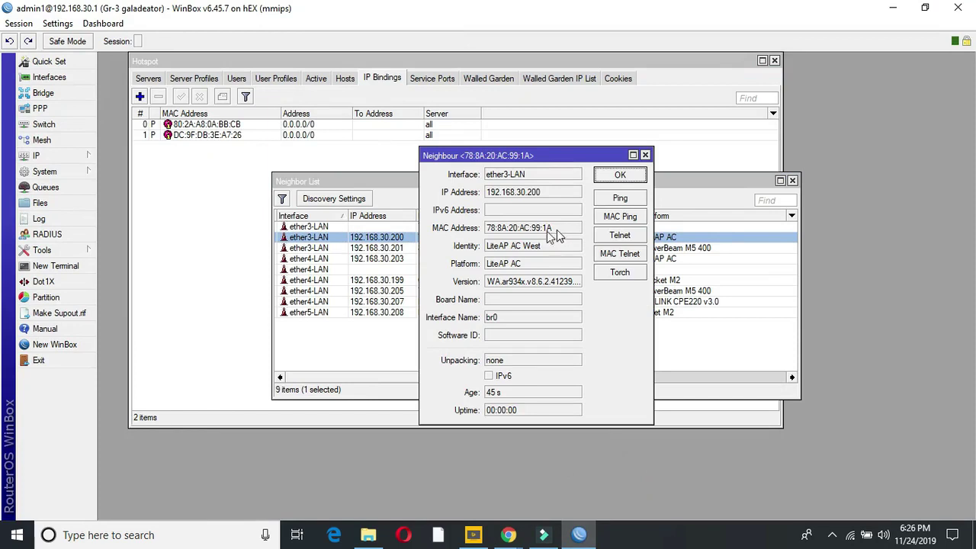
drag(560, 232, 468, 240)
right_click(494, 233)
click(519, 239)
click(645, 155)
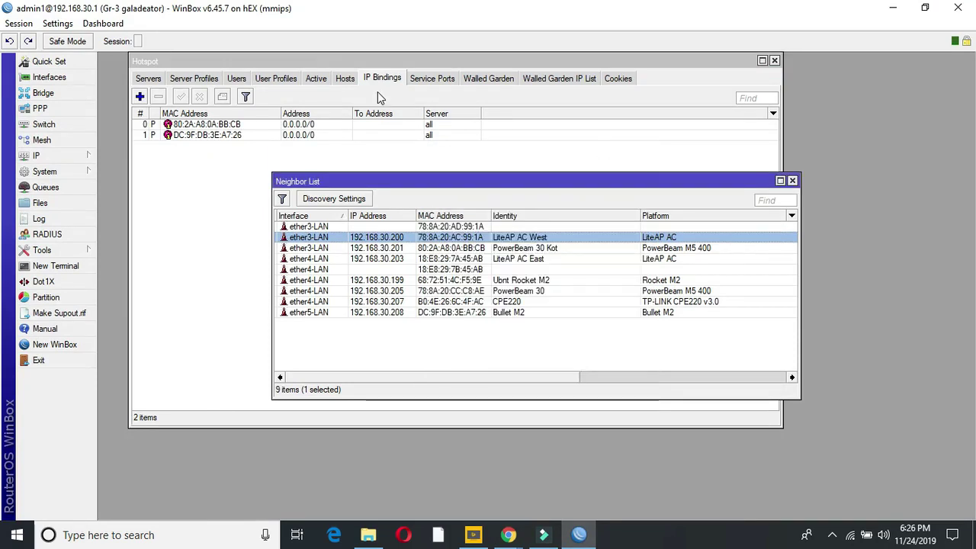
Step: Add a bypassed hotspot binding for MAC 78:8A:20:AC:99:1A and close the Hotspot window
click(138, 95)
click(139, 96)
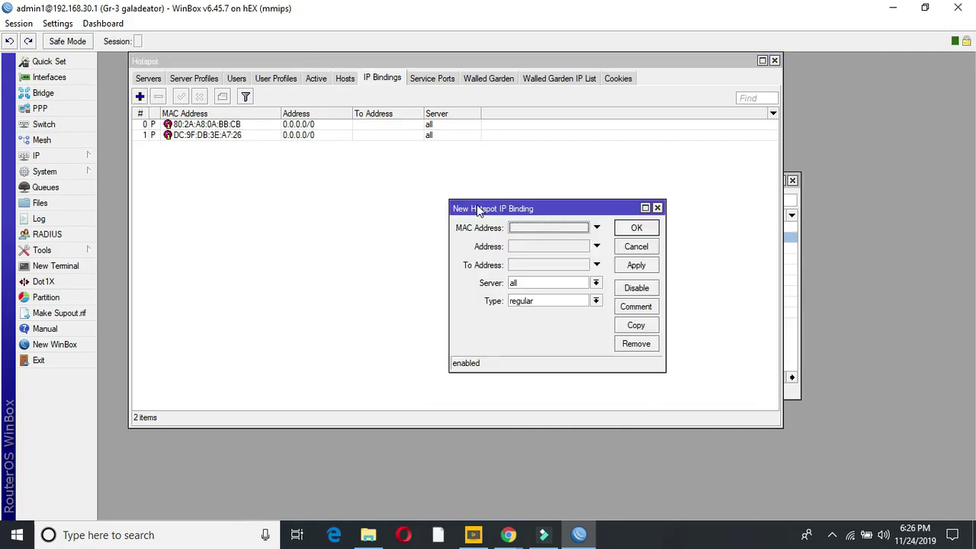
click(521, 228)
right_click(523, 233)
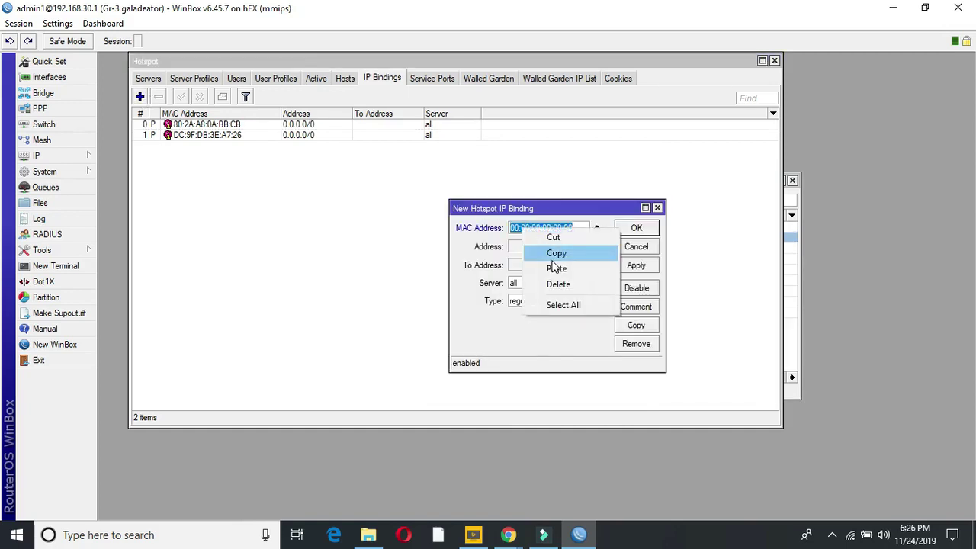
click(551, 270)
click(544, 252)
click(550, 249)
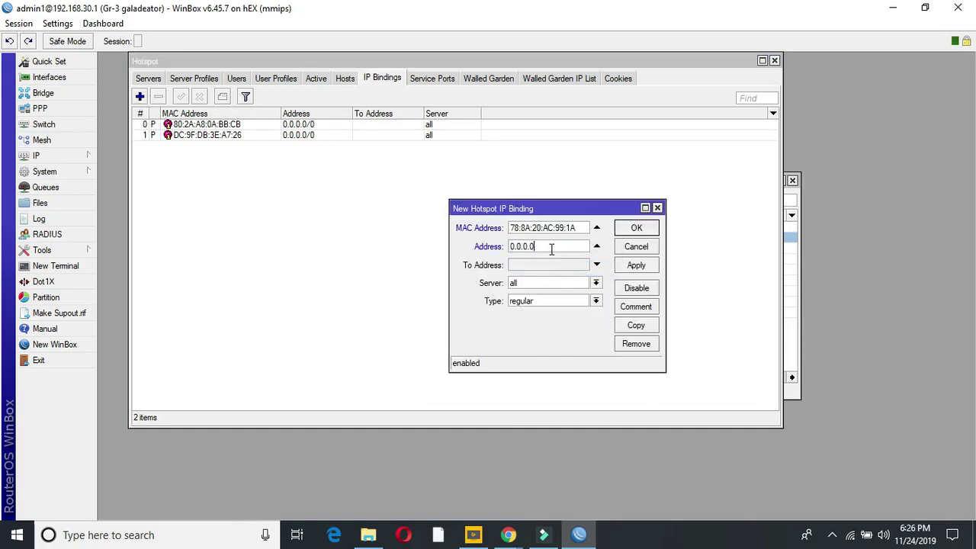
click(596, 301)
click(541, 321)
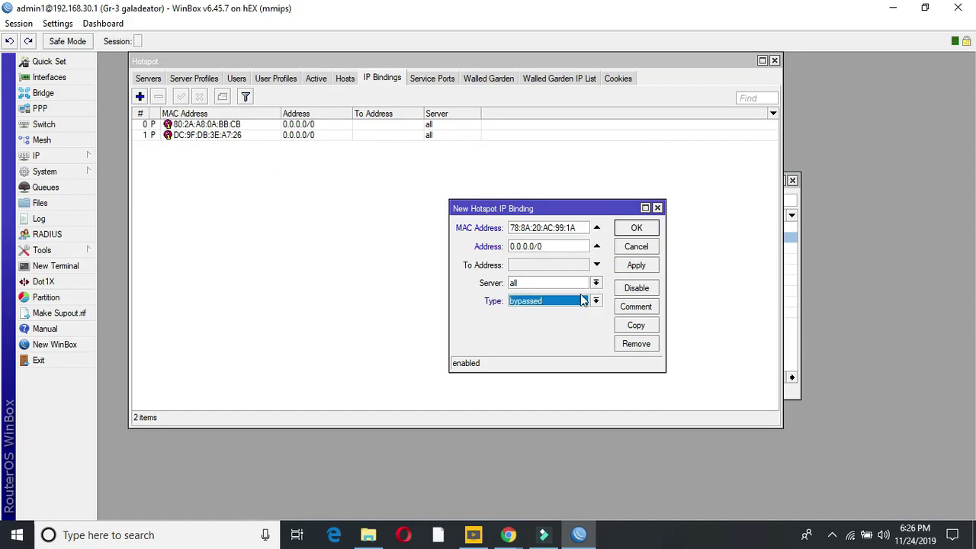
click(635, 266)
click(635, 229)
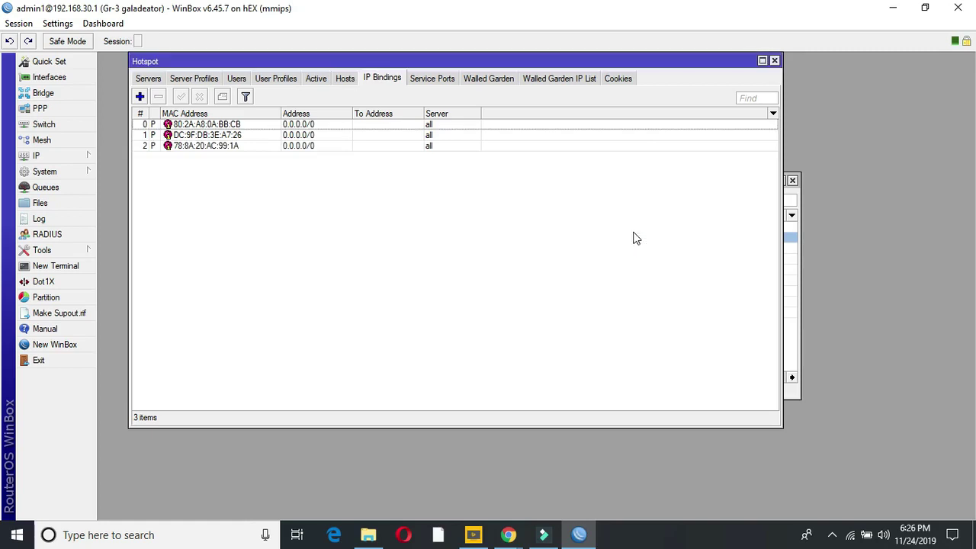
click(773, 61)
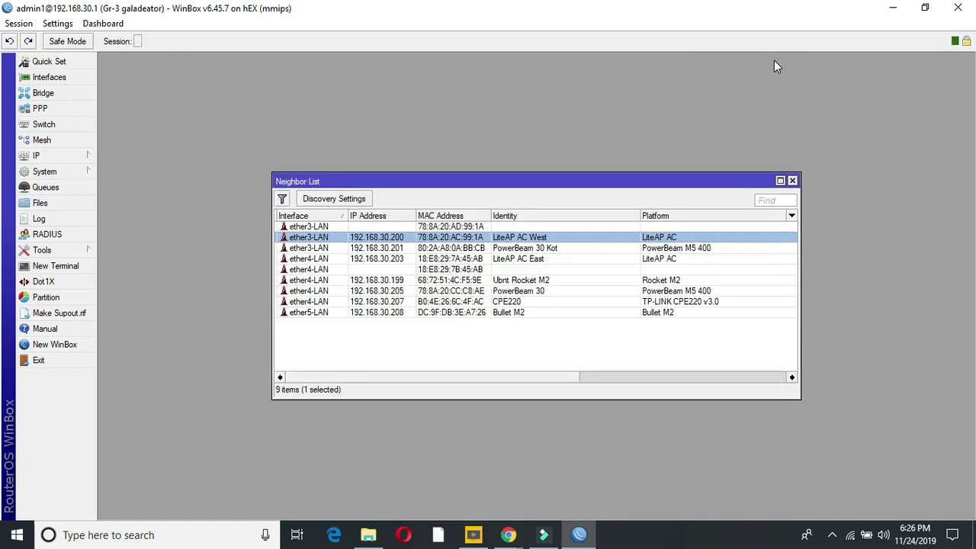
Step: Enter the admin username and the password twice in the UNMS setup wizard
mouse_move(509, 534)
click(562, 483)
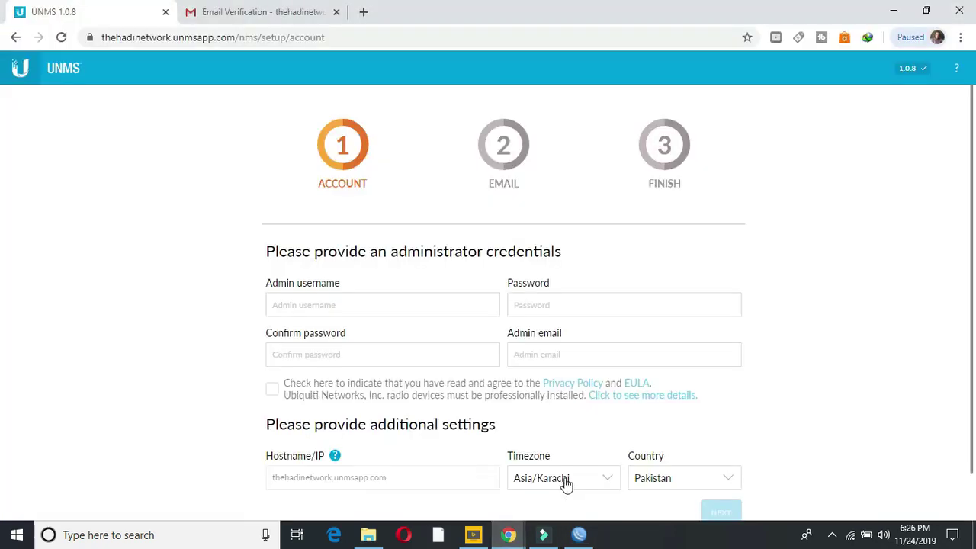
click(354, 307)
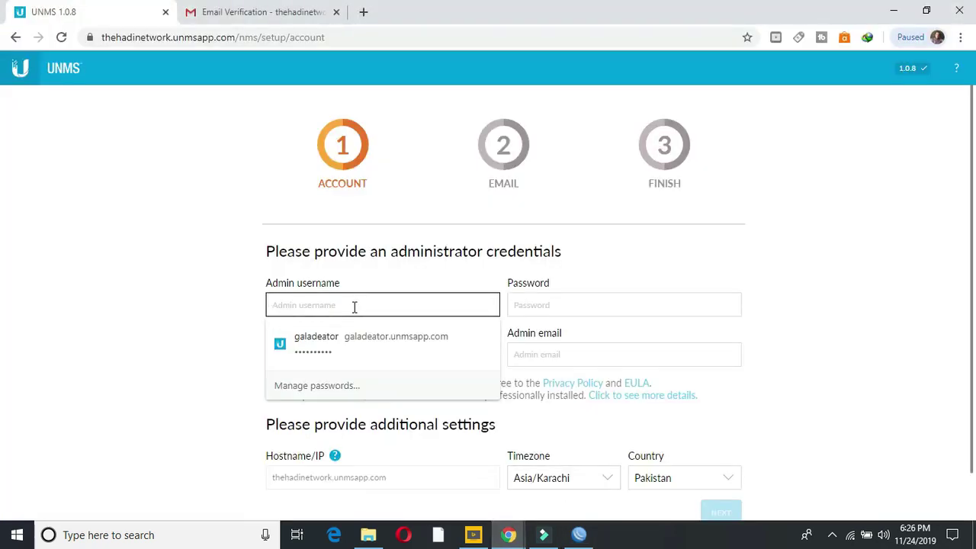
text(thehadinetwork)
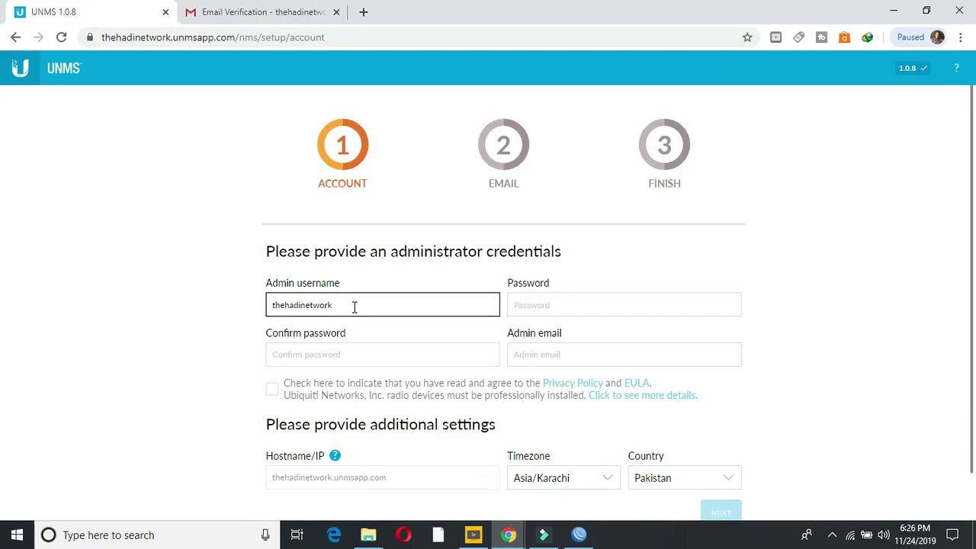
key(Tab)
text(•)
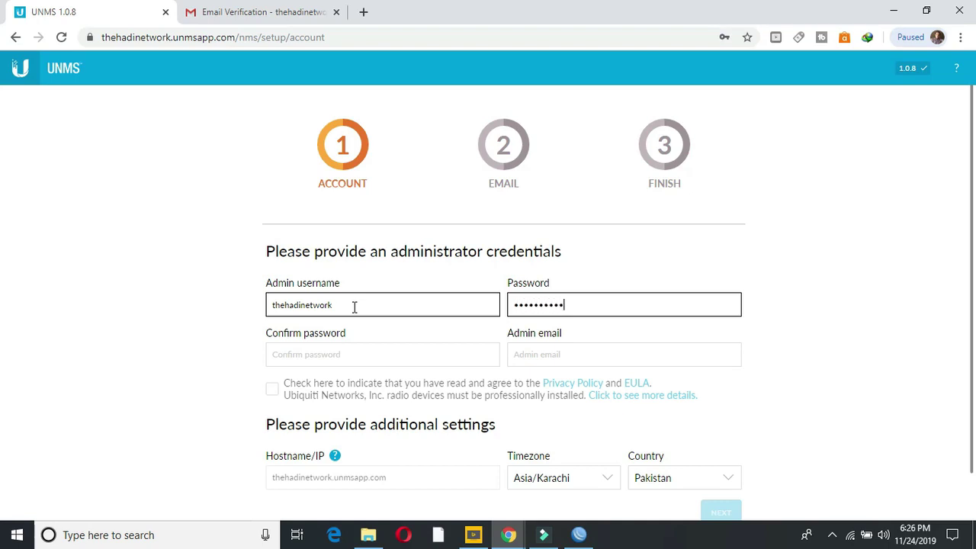
key(Tab)
text(•)
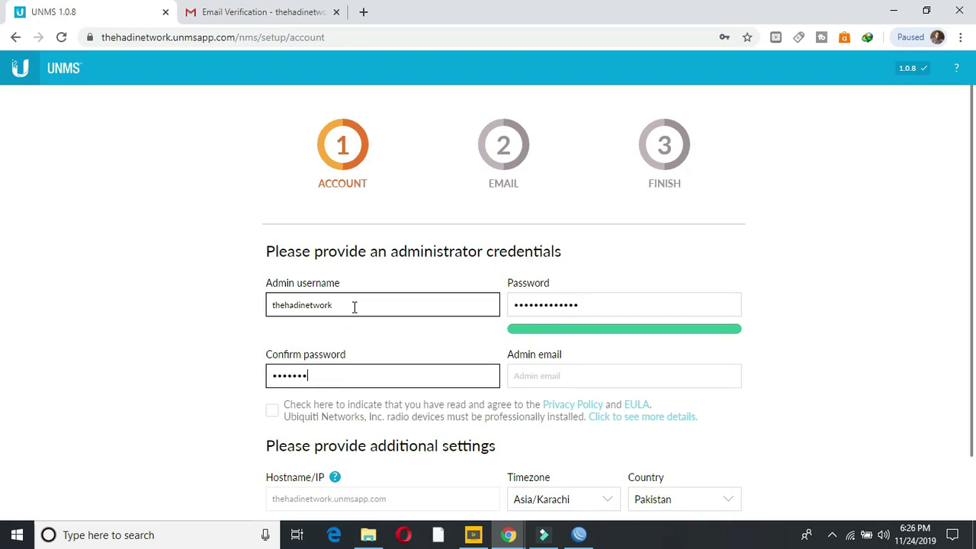
Step: Fill in the admin e-mail, accept the Privacy Policy and EULA, and continue
key(Tab)
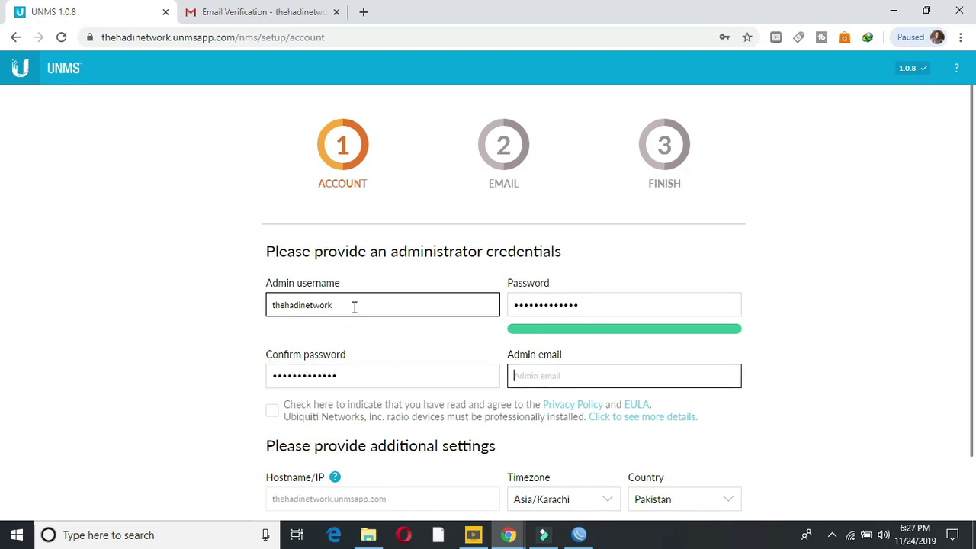
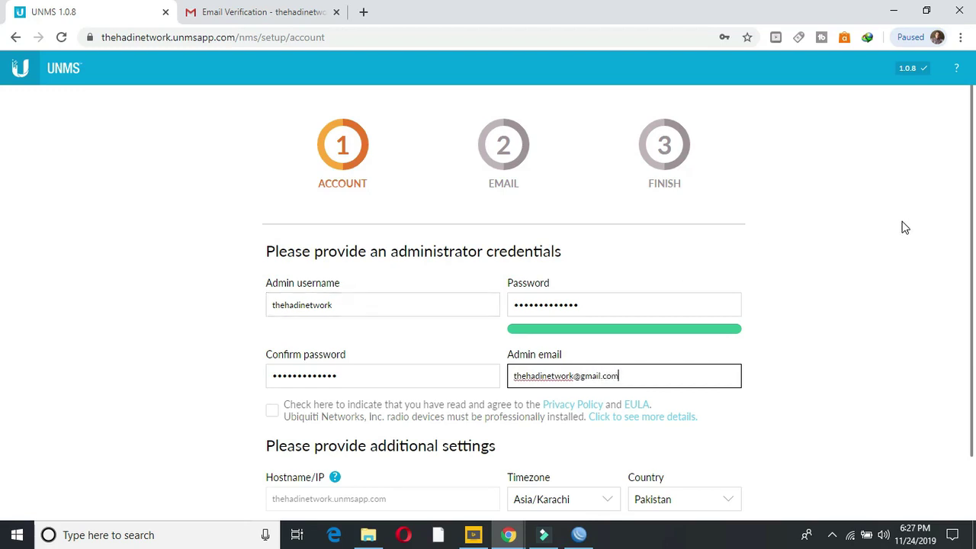
scroll(2, 344, down, 2)
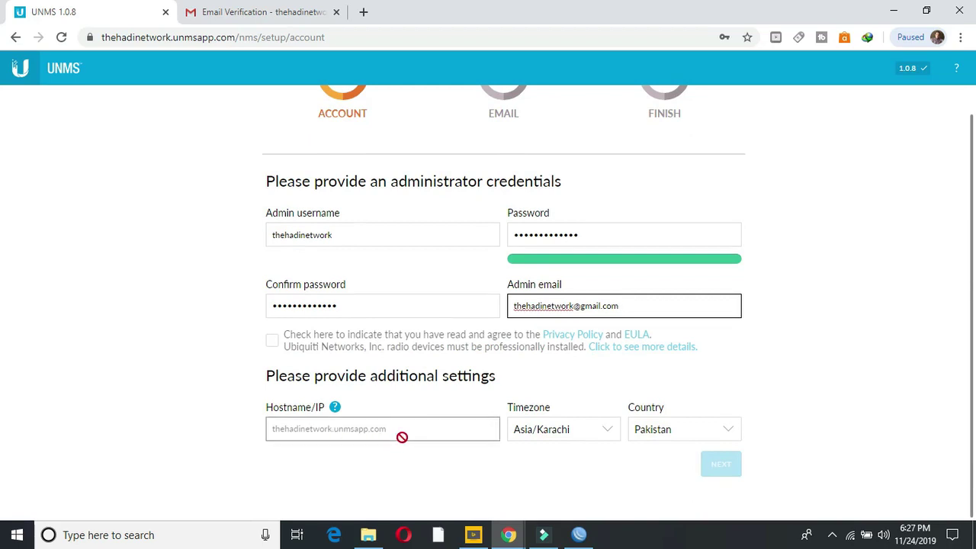
click(272, 341)
click(716, 469)
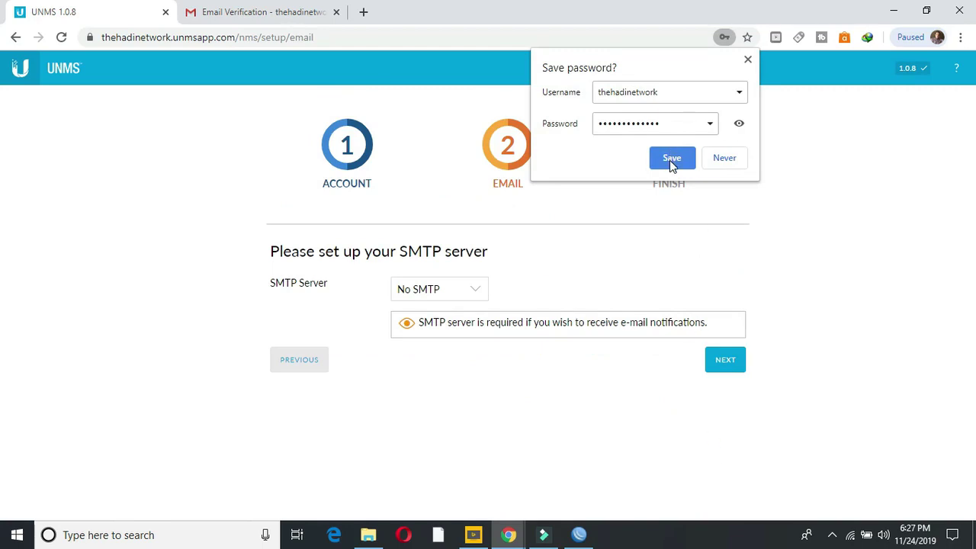
Step: Save the login in Chrome, keep SMTP Server as No SMTP, and finish the wizard
click(671, 159)
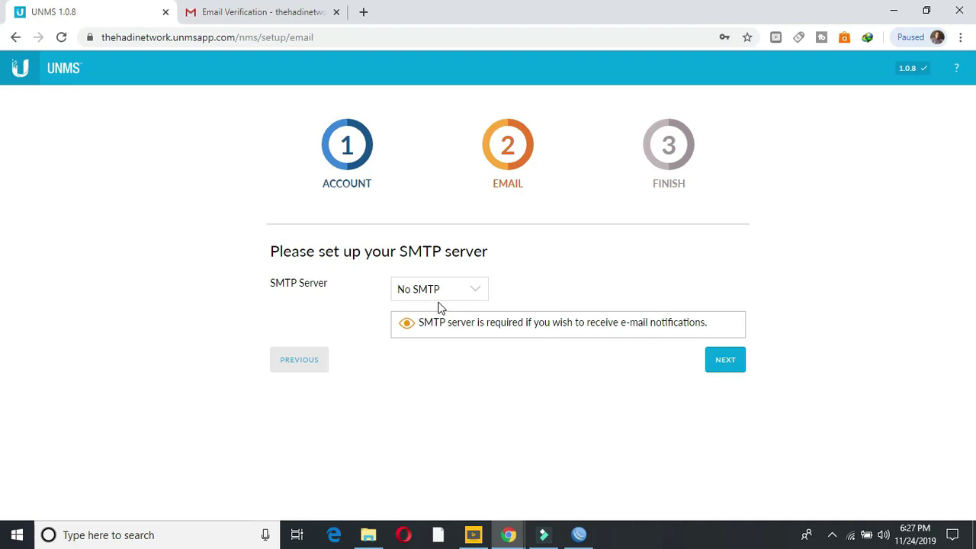
click(728, 362)
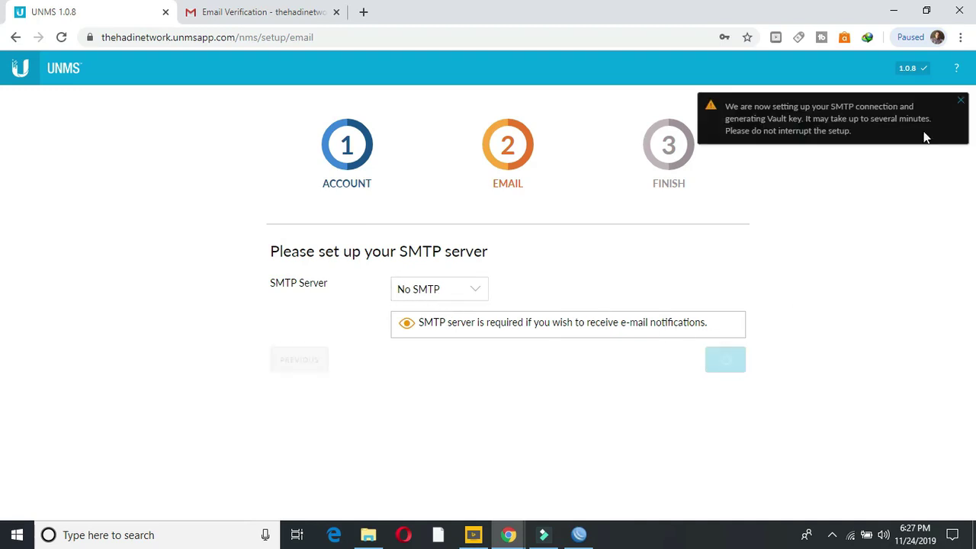
click(962, 104)
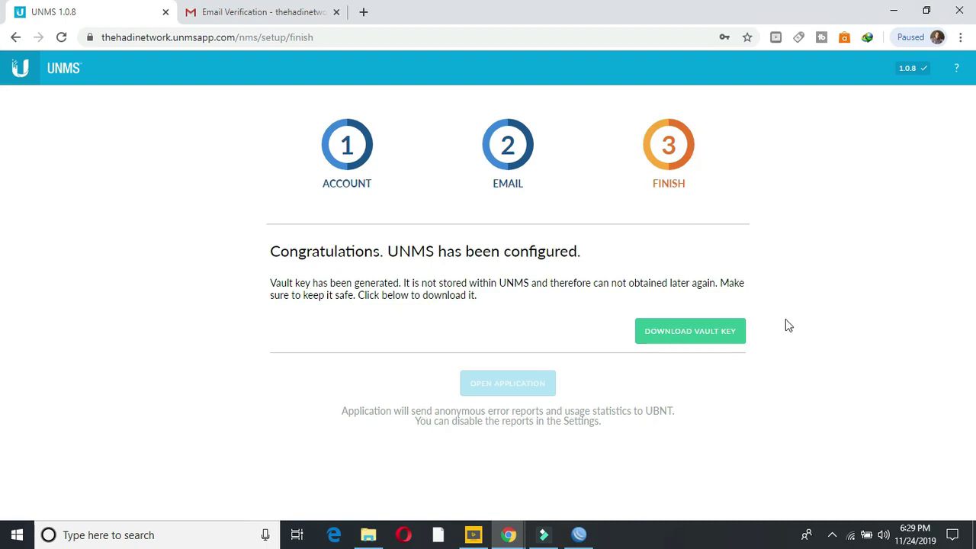
Step: Download the vault key as unms-vault-key to the Desktop, then open the application
click(687, 344)
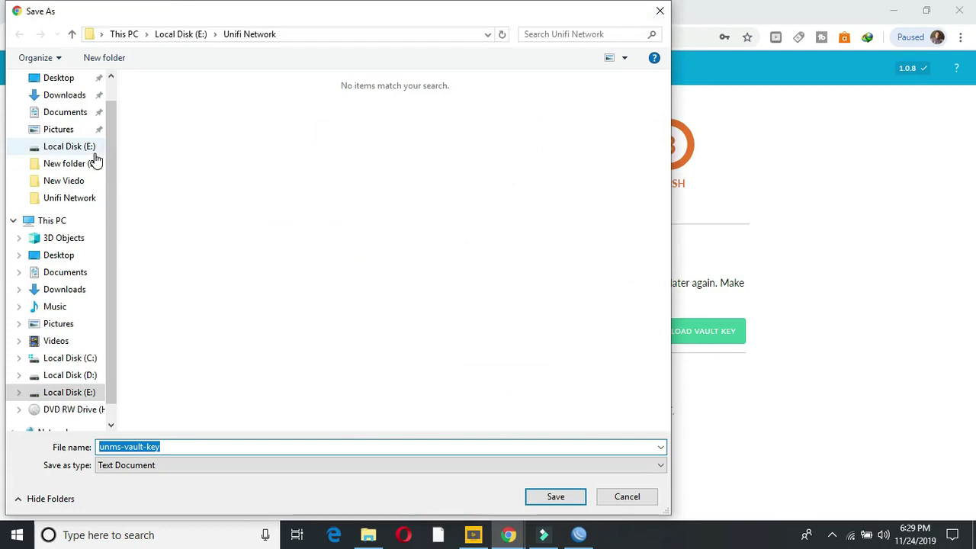
scroll(110, 145, up, 1)
click(77, 108)
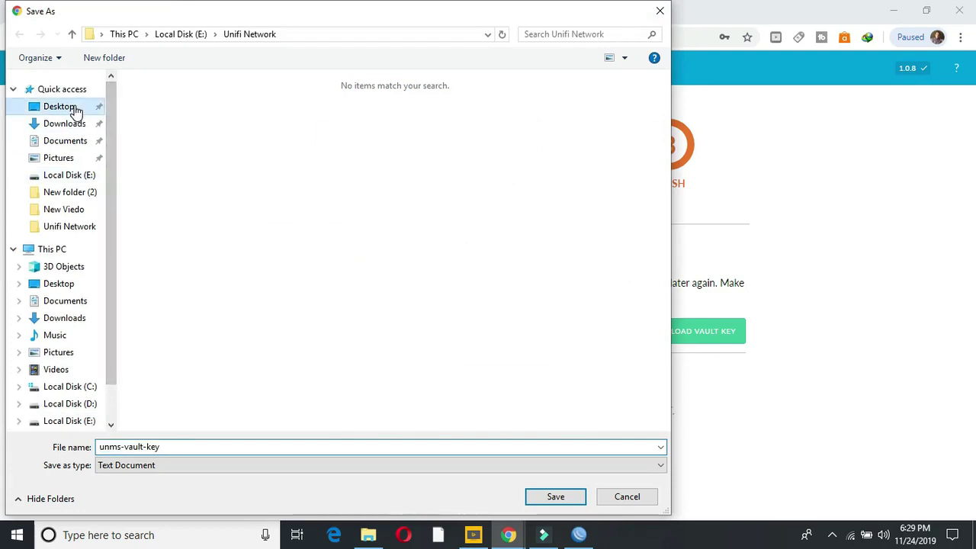
click(551, 500)
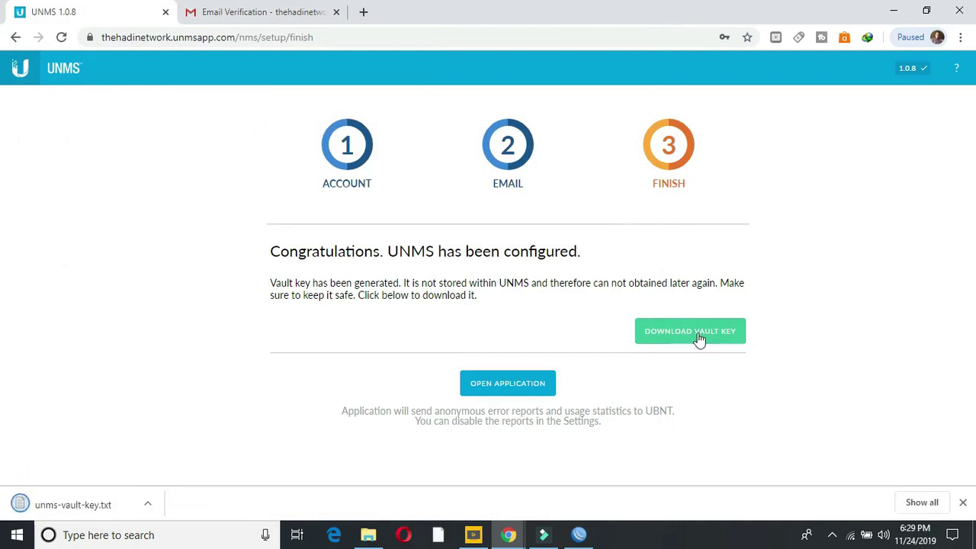
click(509, 392)
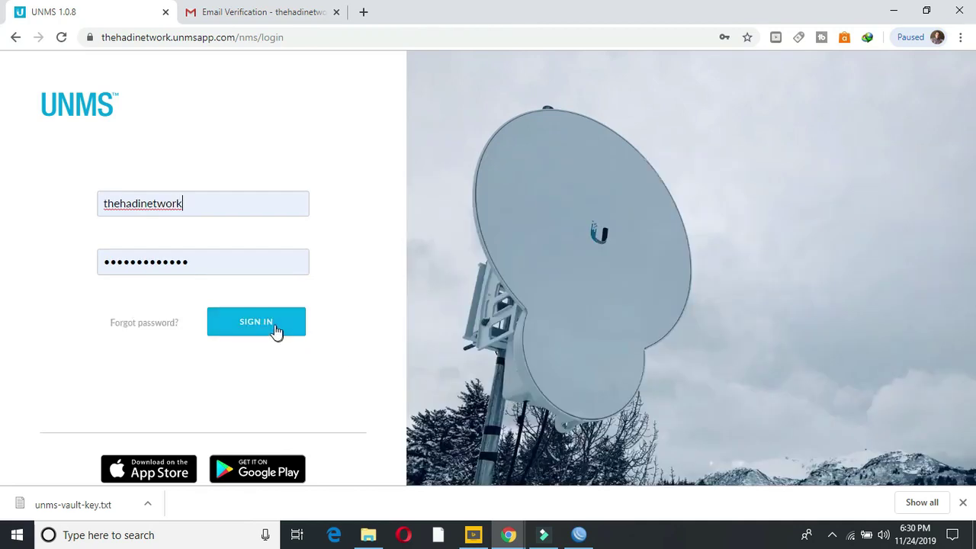
Step: Sign in, allow location, close What's new, confirm Yes for ISP, and dismiss the warning
click(275, 328)
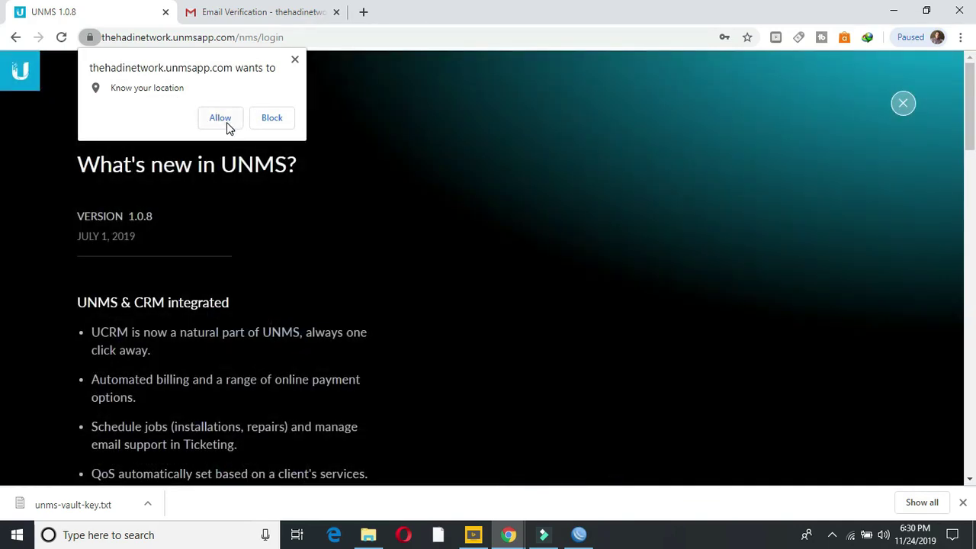
click(226, 122)
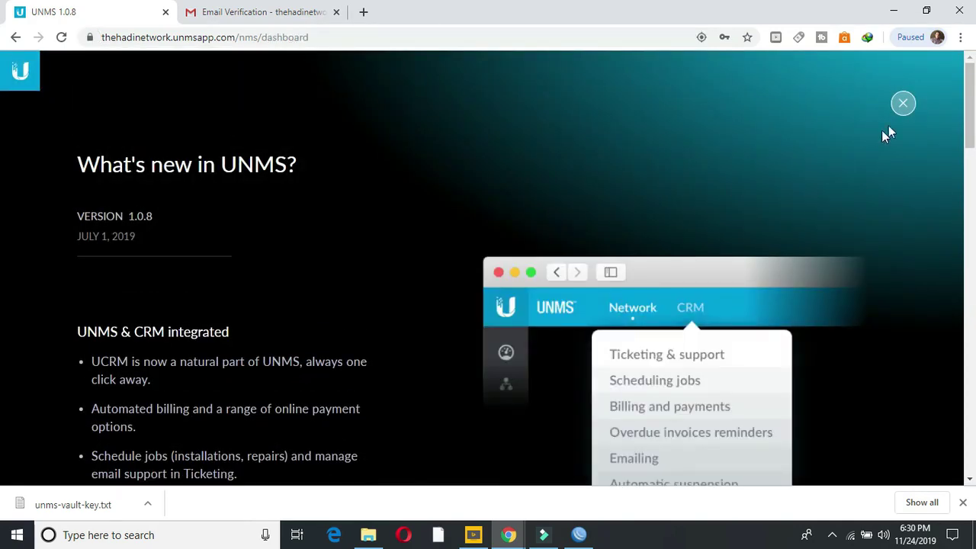
click(906, 109)
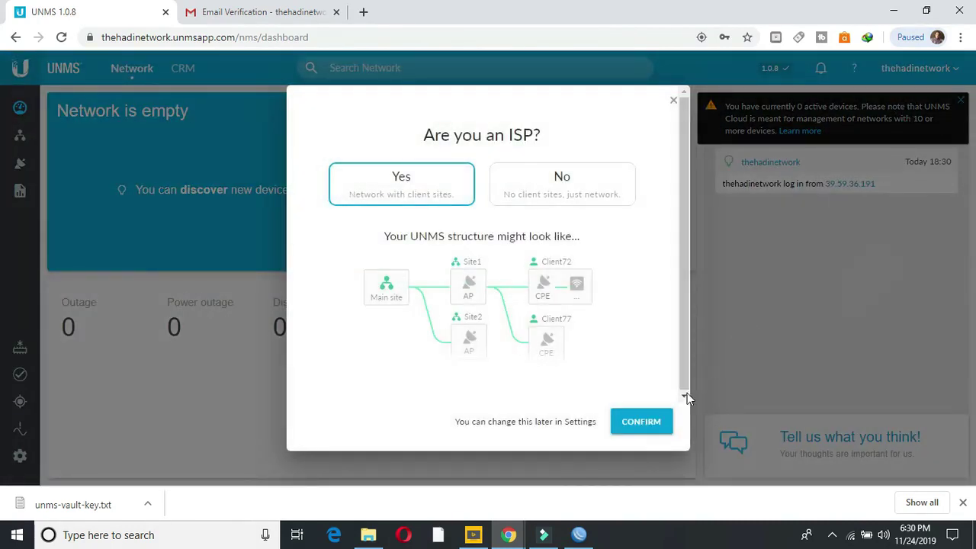
click(646, 421)
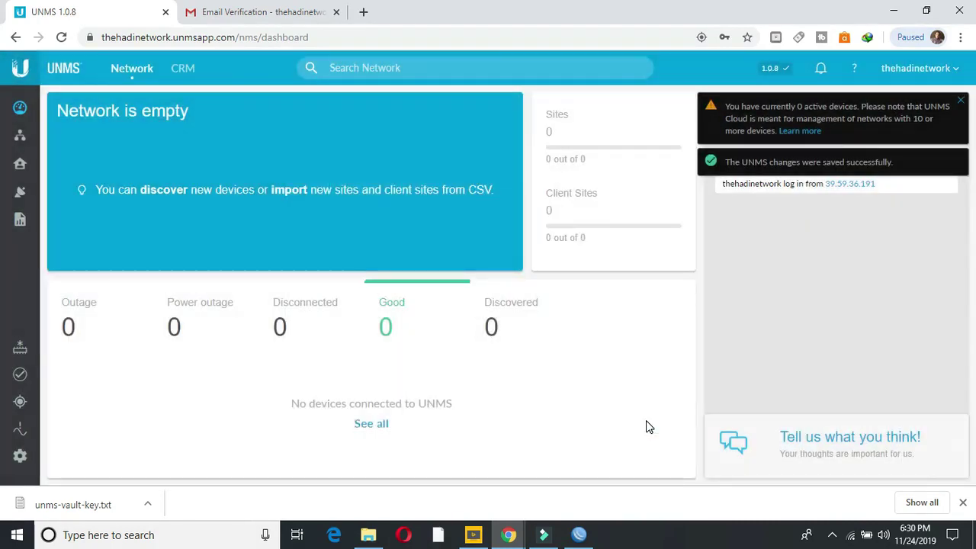
click(961, 104)
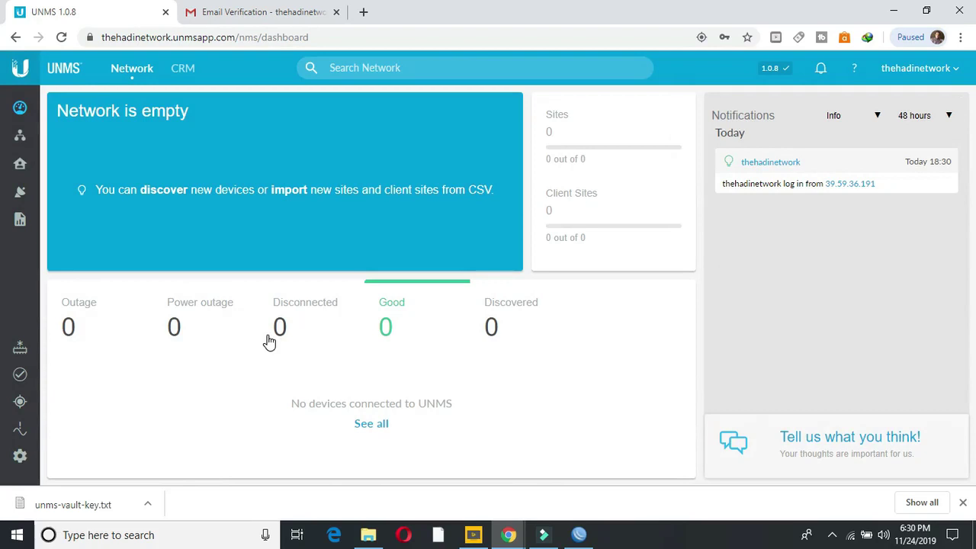
Step: Copy the UNMS key from Settings > Connection, then view the empty Devices list
click(19, 457)
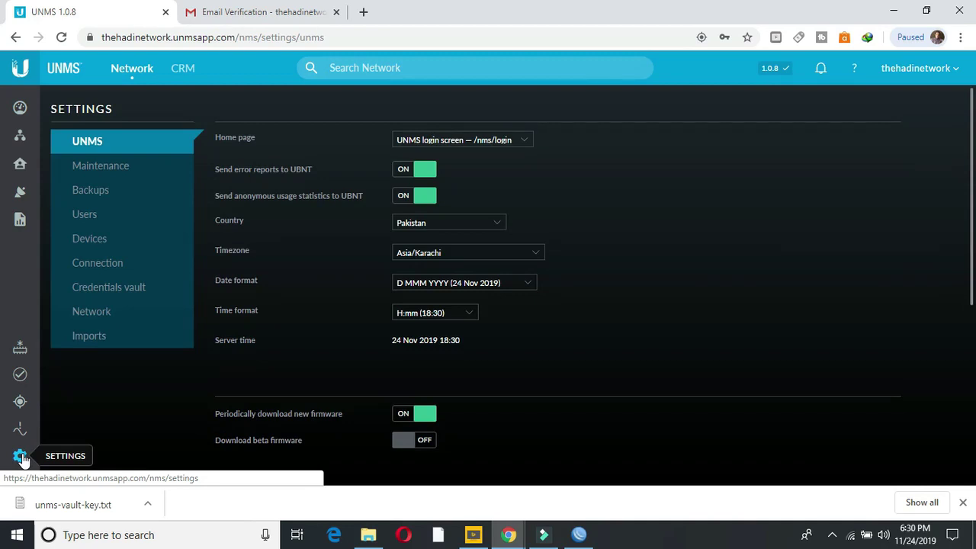
click(98, 263)
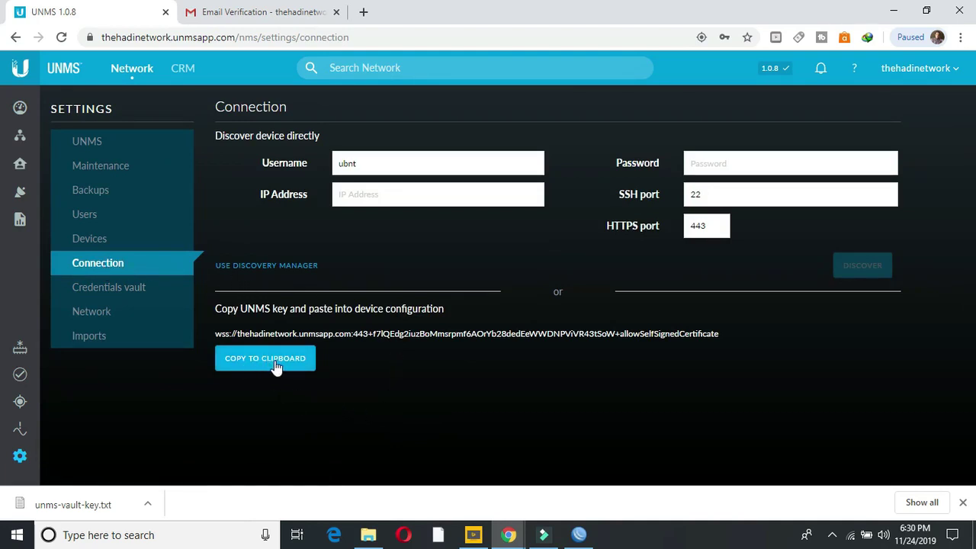
drag(722, 335, 216, 334)
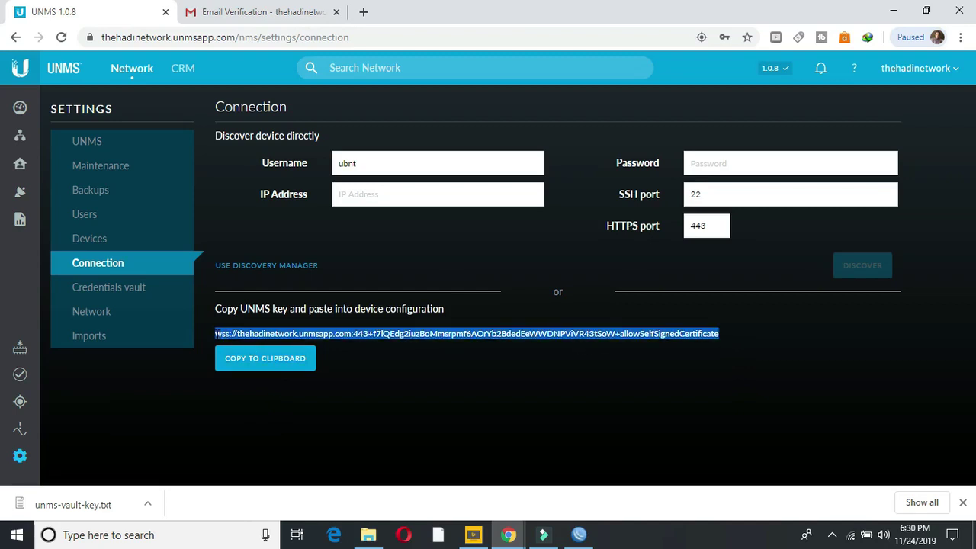
click(354, 356)
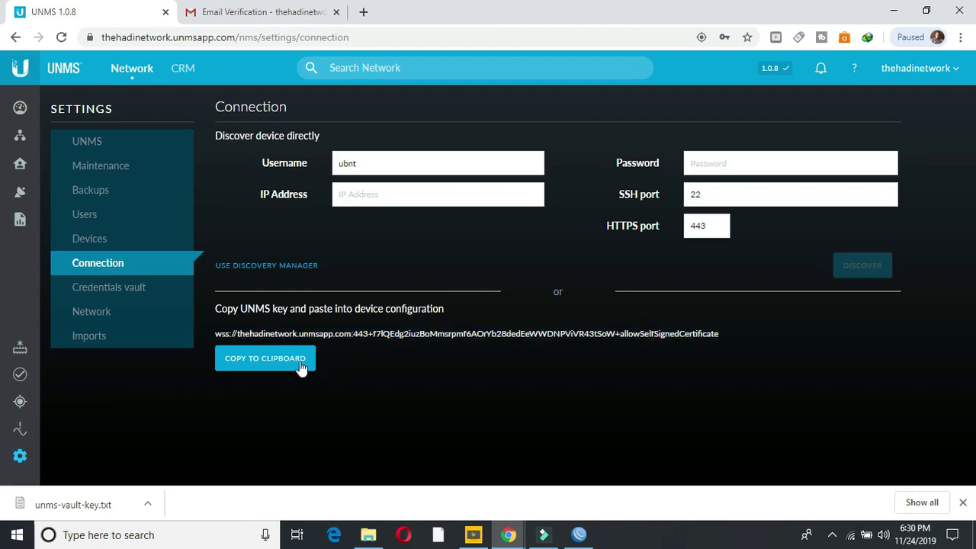
click(281, 364)
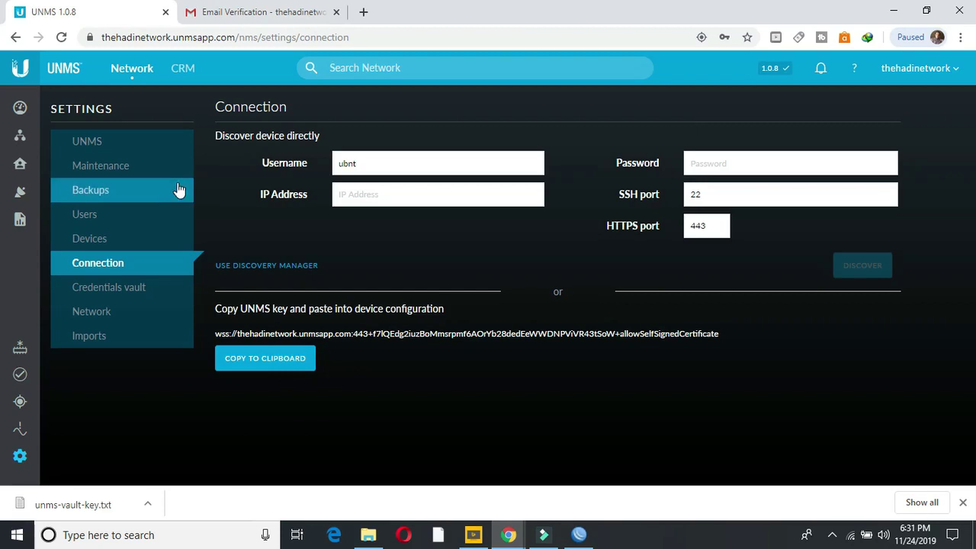
click(19, 195)
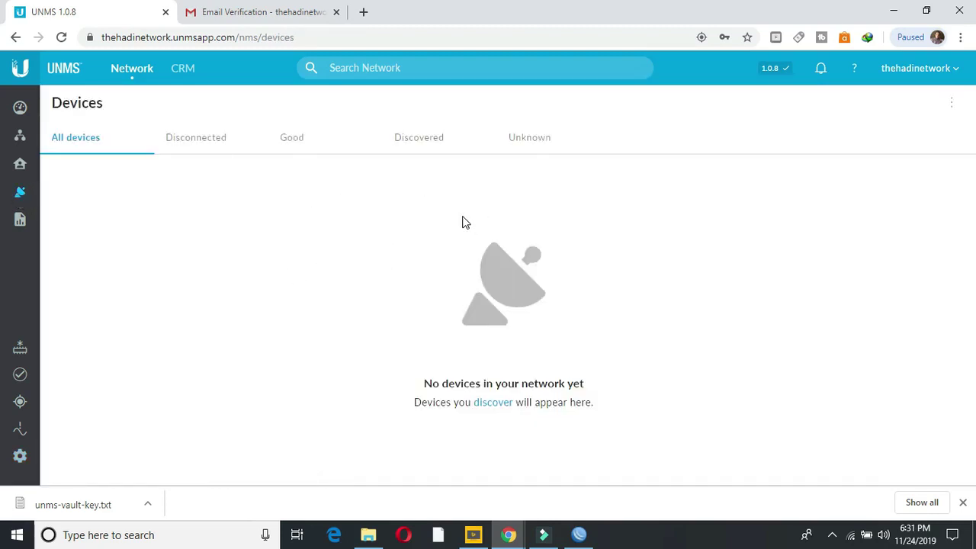
Step: Go to the PowerBeam 30 Kot's Services page in airOS
click(892, 9)
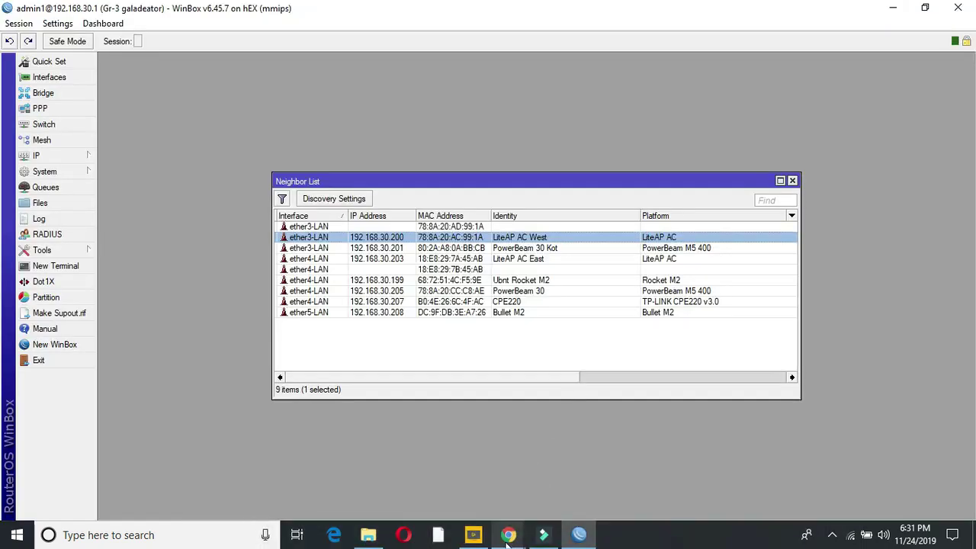
mouse_move(508, 534)
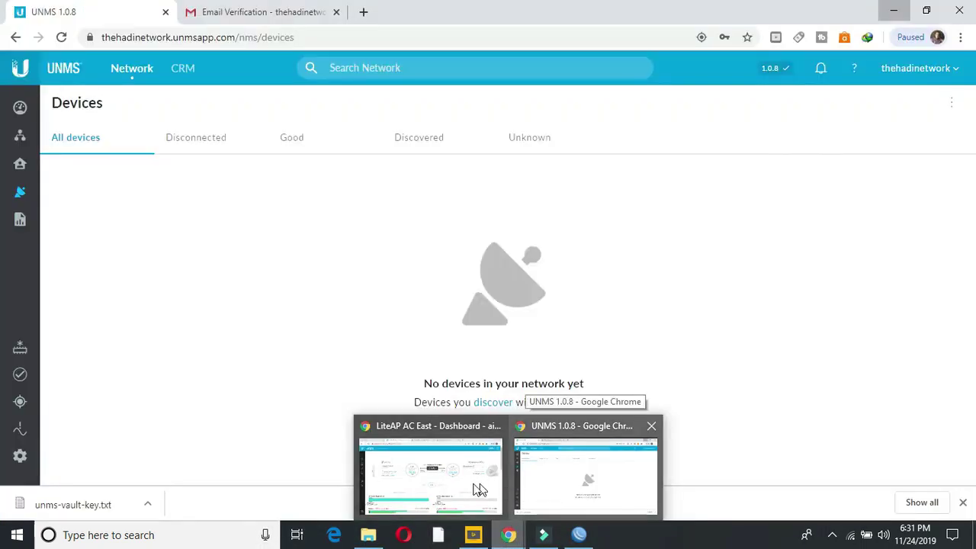
click(471, 489)
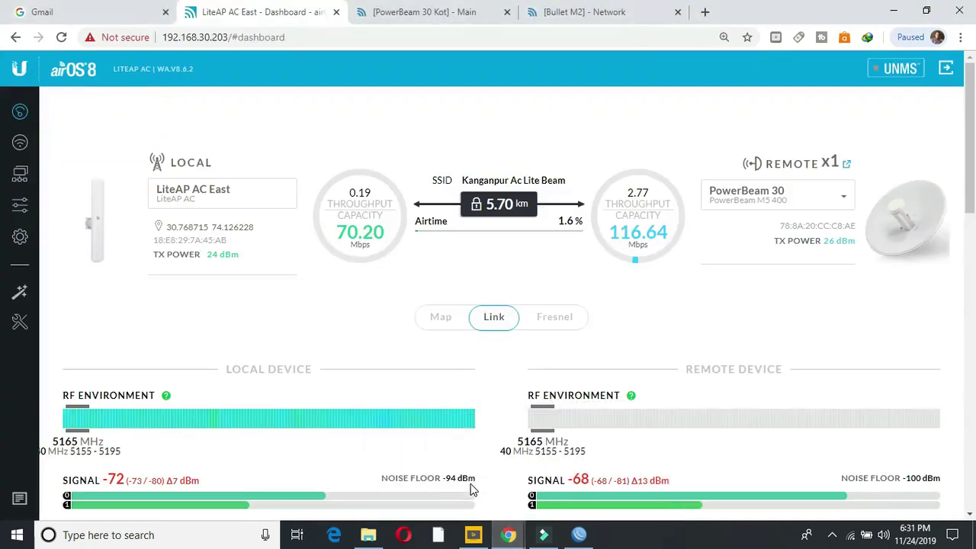
click(424, 13)
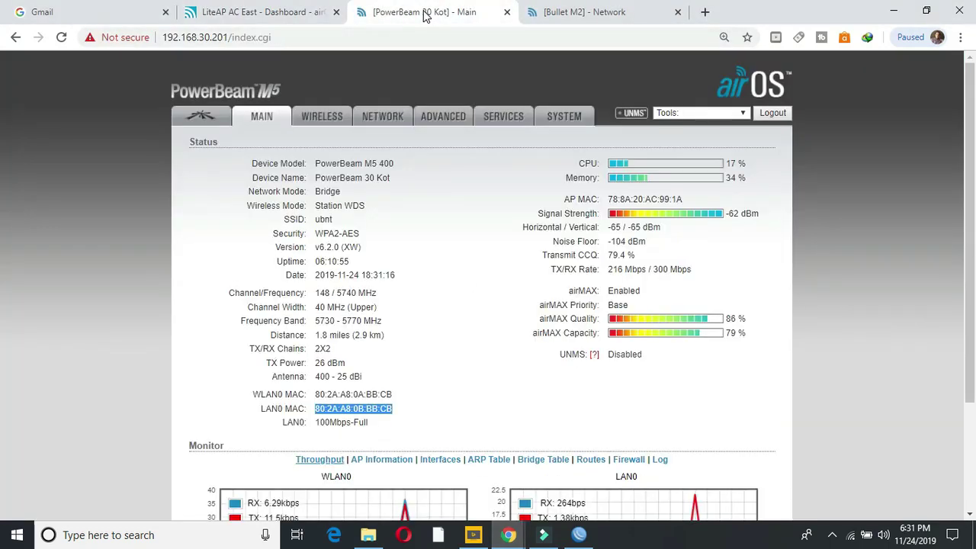
click(507, 118)
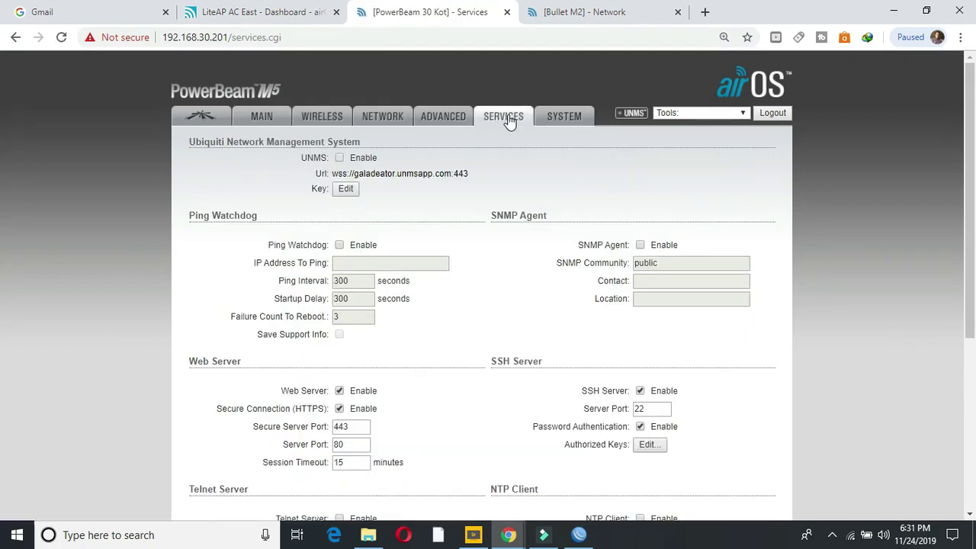
Step: Tick NTP Client Enable and UNMS Enable on the PowerBeam
drag(969, 182, 974, 342)
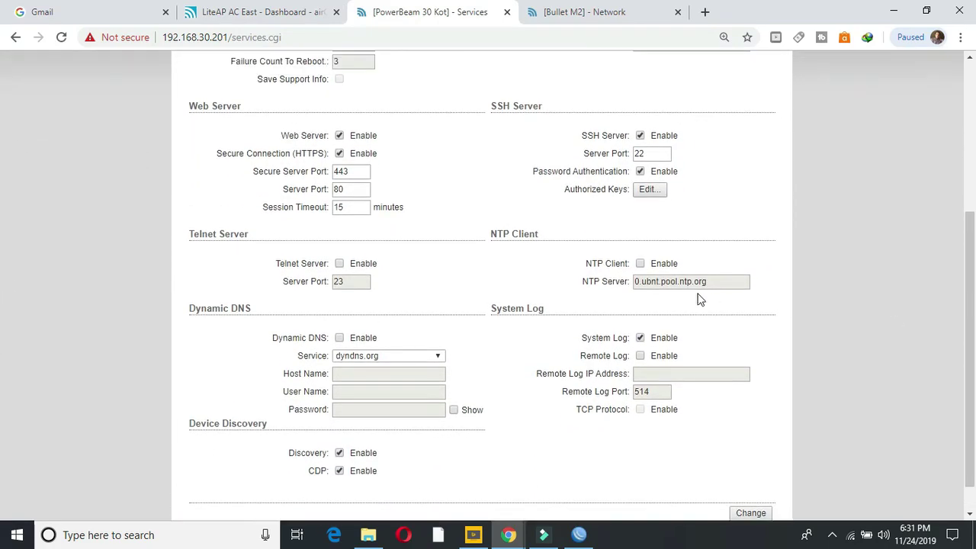
drag(628, 263, 576, 271)
click(565, 272)
click(640, 264)
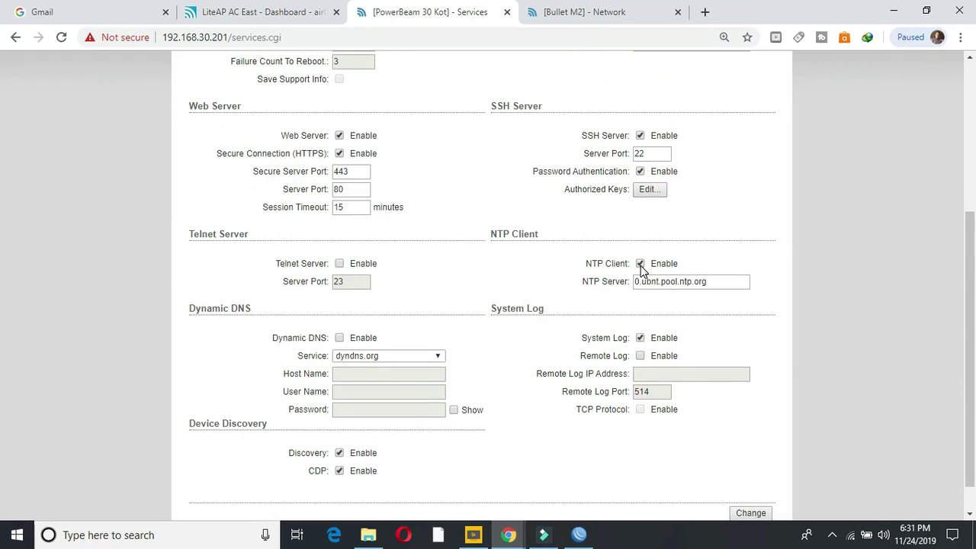
drag(971, 280, 953, 139)
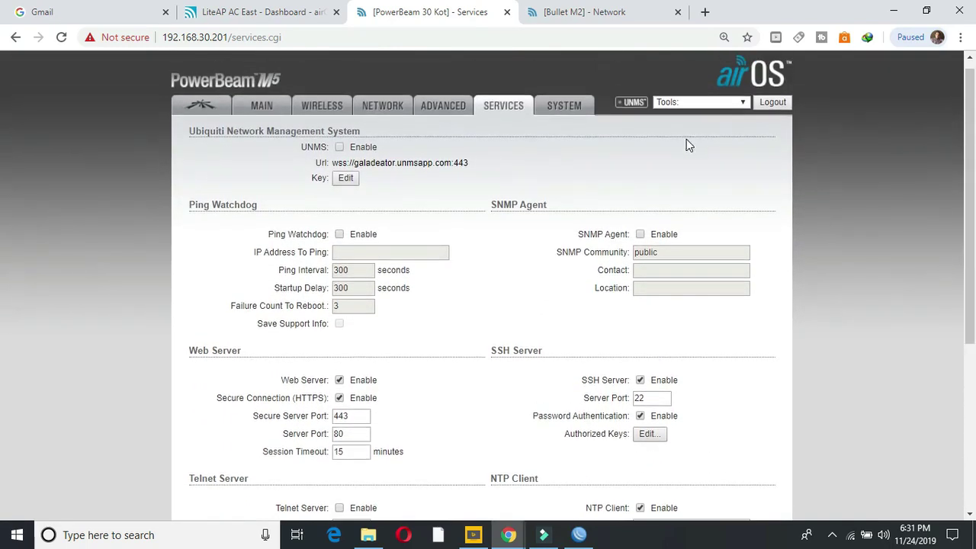
drag(328, 147, 302, 148)
click(339, 147)
Step: Paste the new UNMS key into the PowerBeam 30 Kot's airOS settings, save it, and apply the changes
click(344, 178)
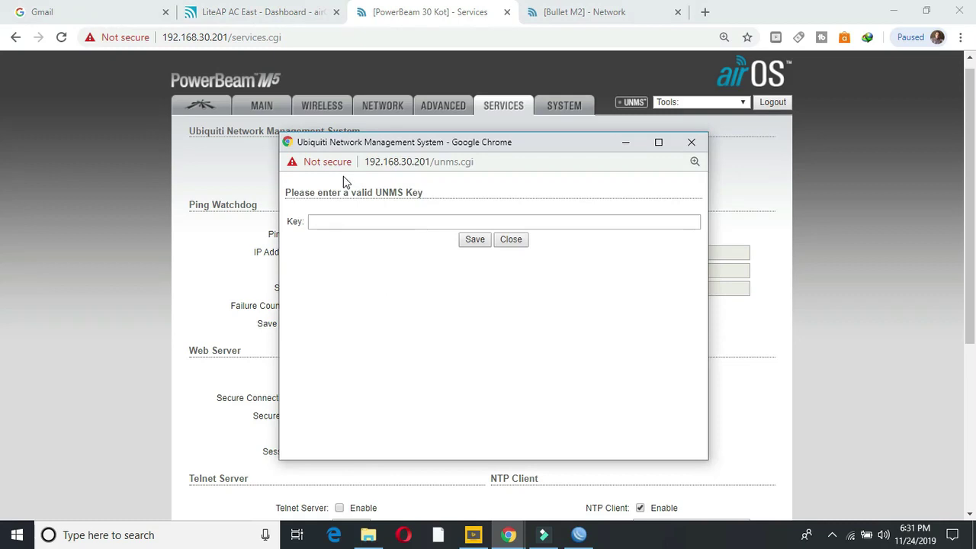
click(326, 221)
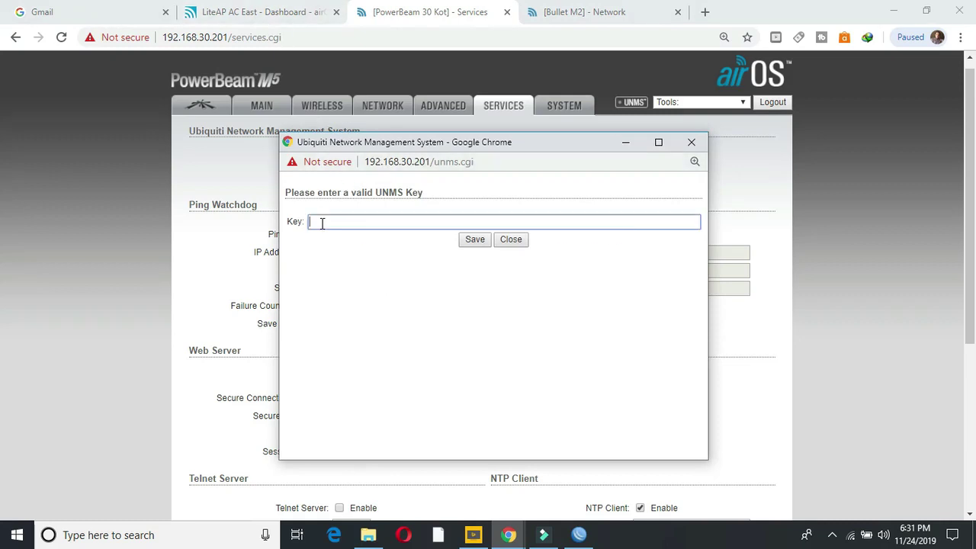
right_click(323, 226)
click(362, 333)
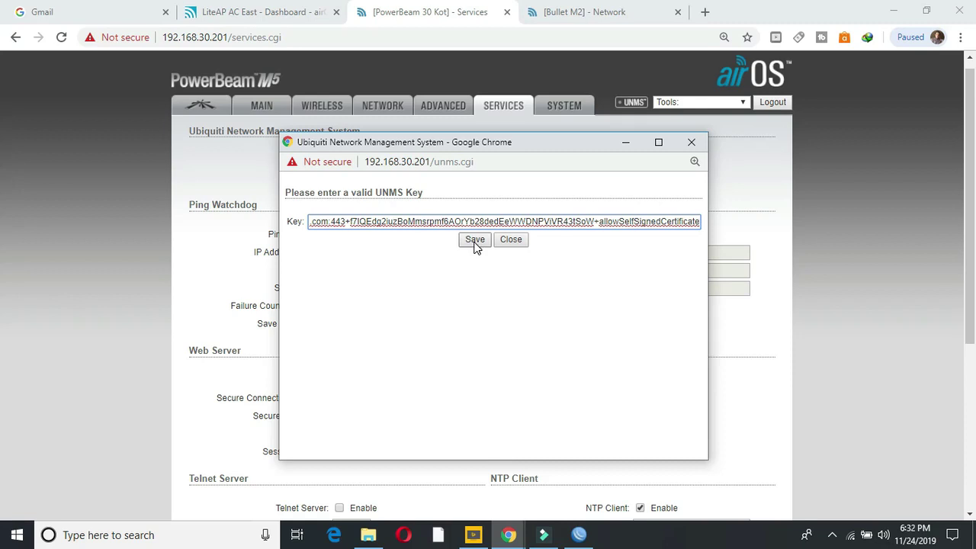
click(474, 241)
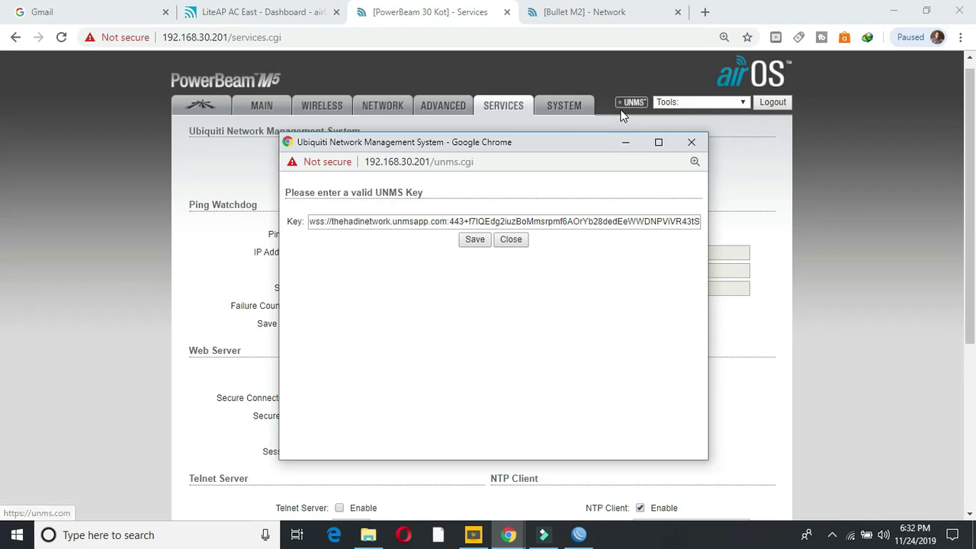
click(476, 242)
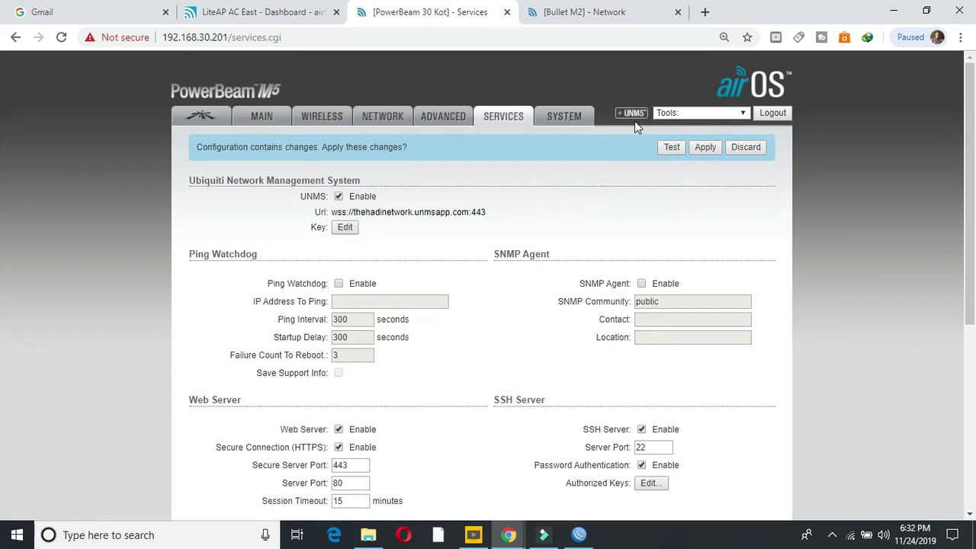
click(706, 149)
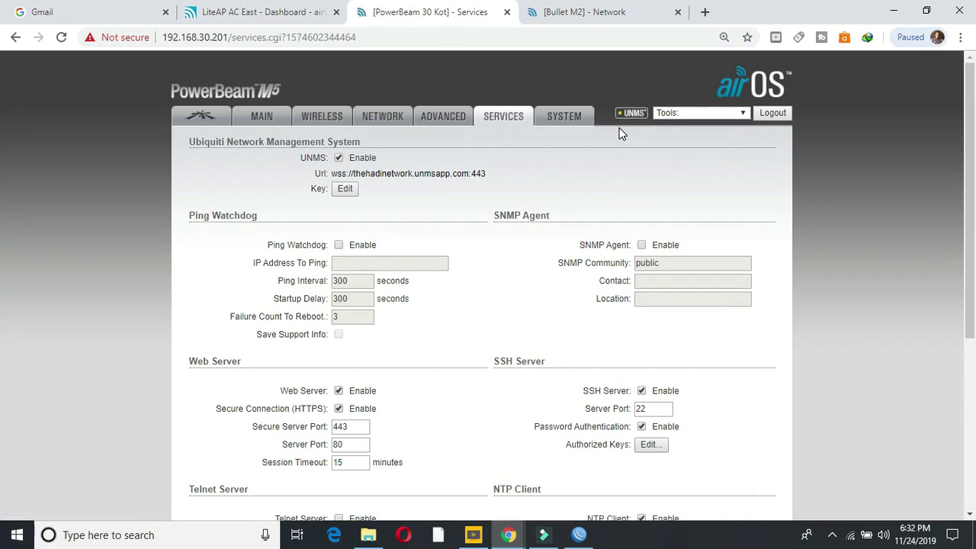
Step: On the Bullet M2's airOS Services page, enable UNMS management and the NTP client
click(584, 13)
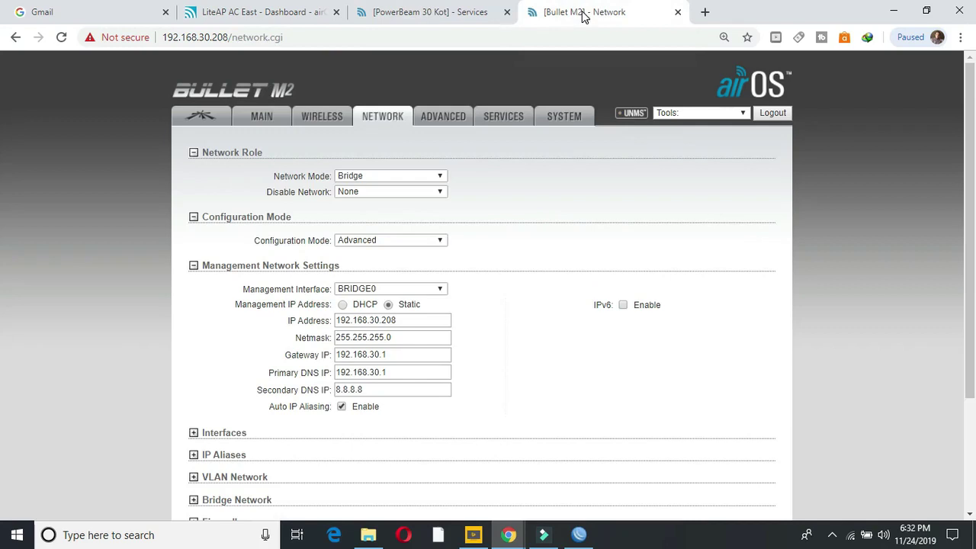
click(507, 120)
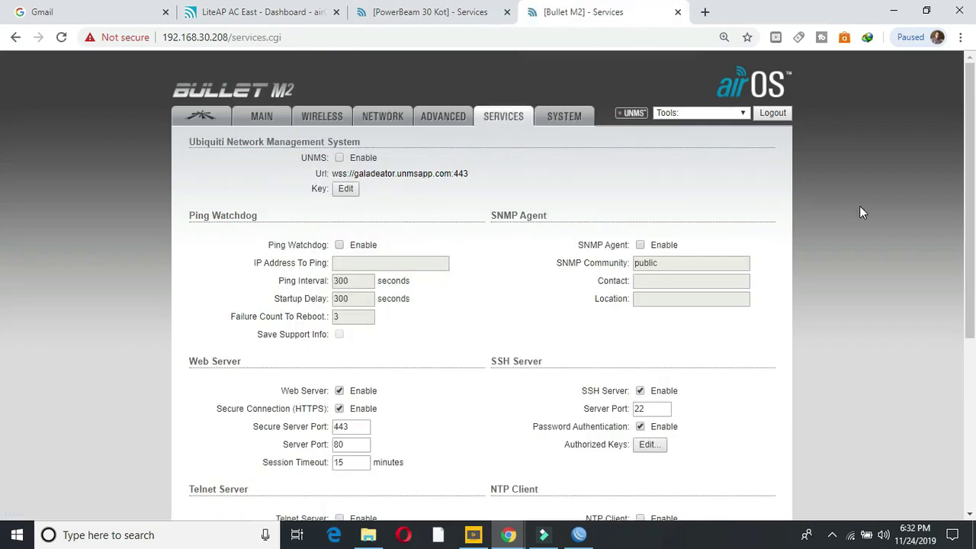
scroll(759, 338, down, 2)
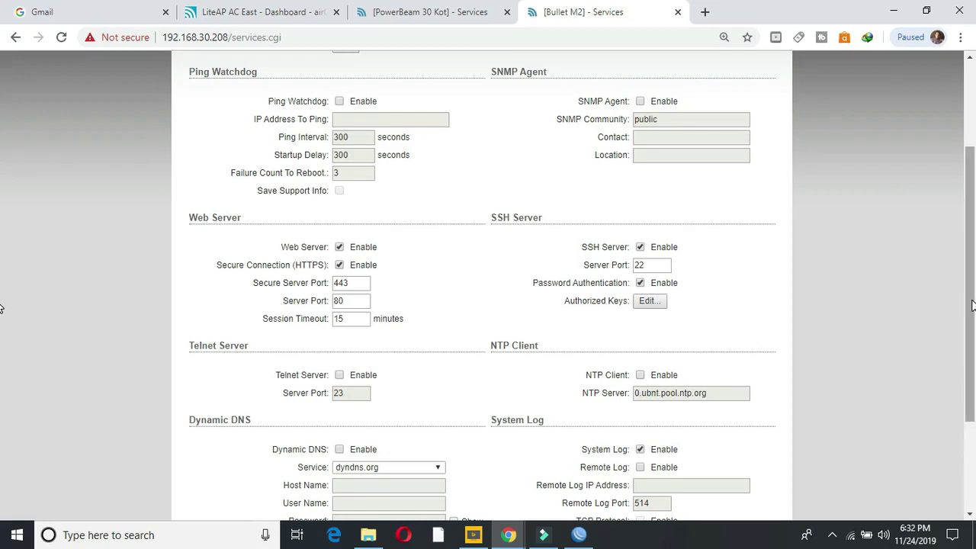
scroll(971, 305, up, 2)
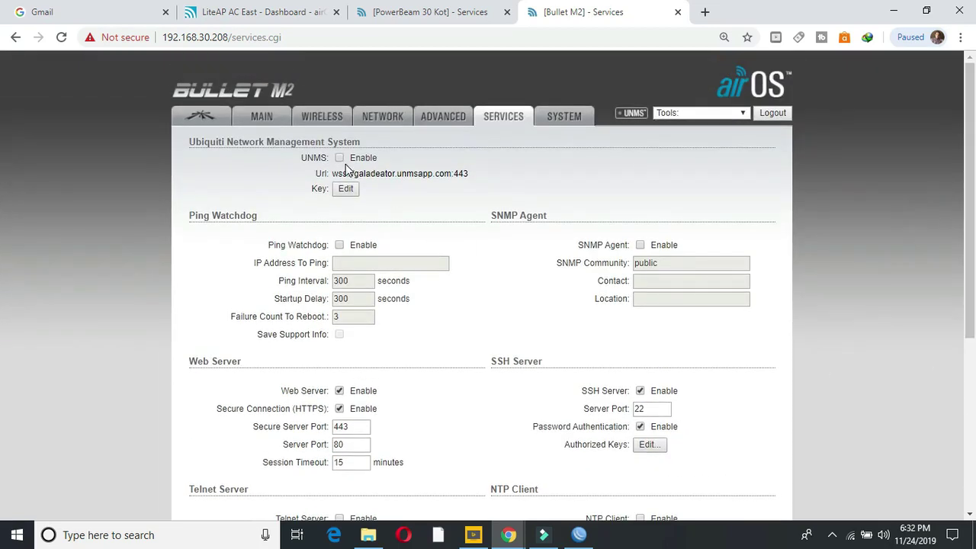
click(339, 158)
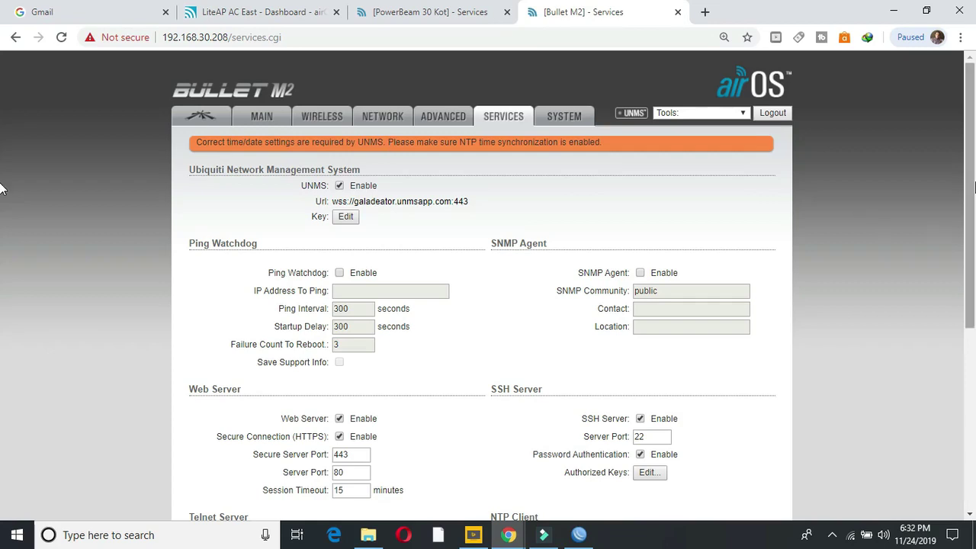
scroll(970, 223, down, 1)
scroll(970, 223, down, 2)
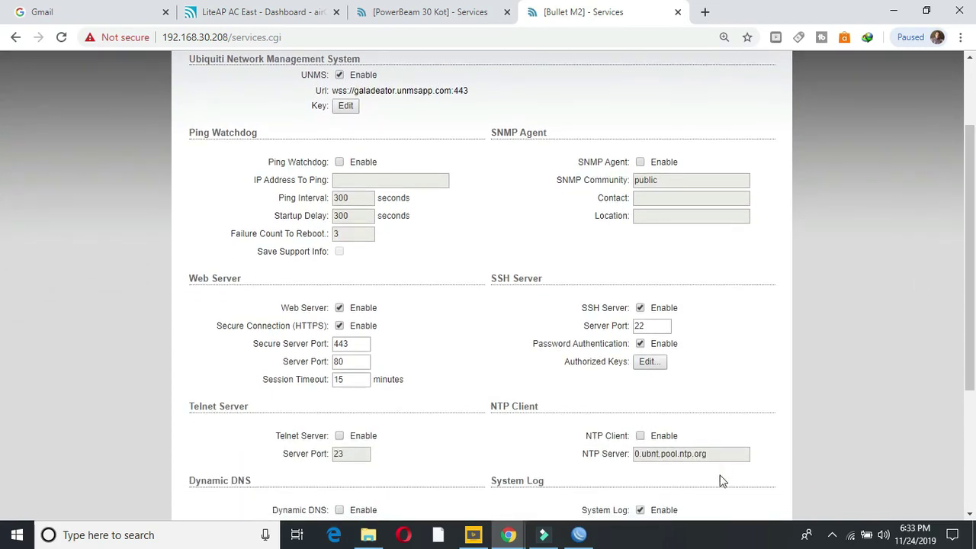
click(641, 436)
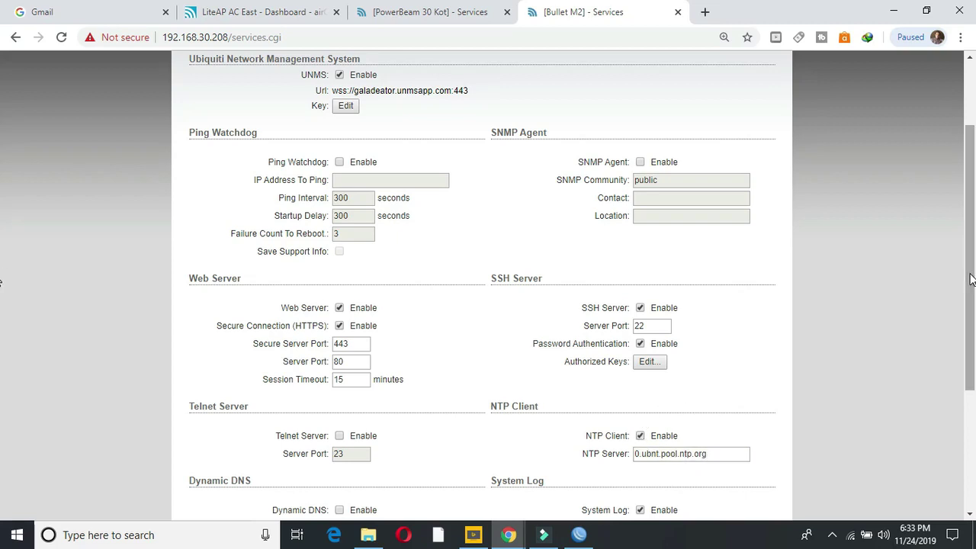
drag(970, 279, 970, 217)
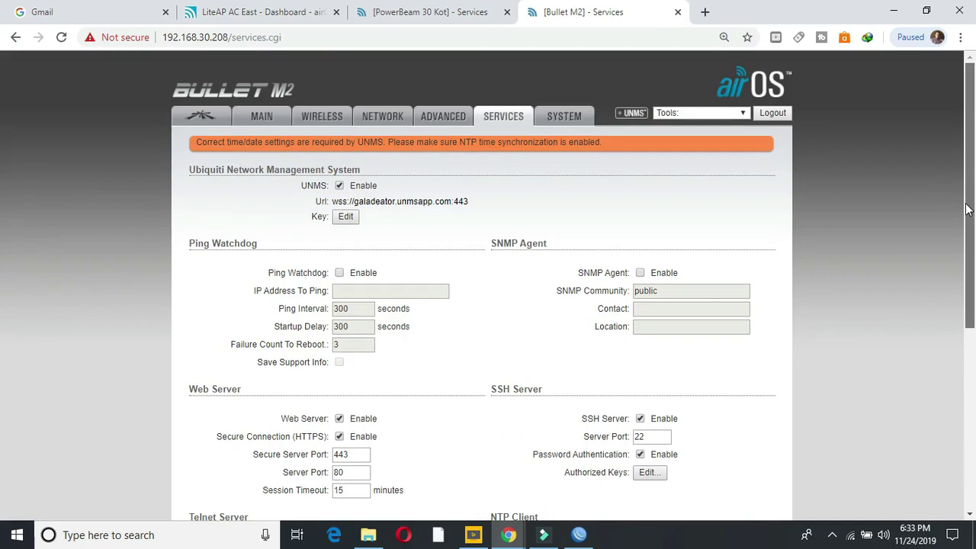
Step: Paste the new UNMS key for the Bullet M2, save it, and apply the changes
click(347, 217)
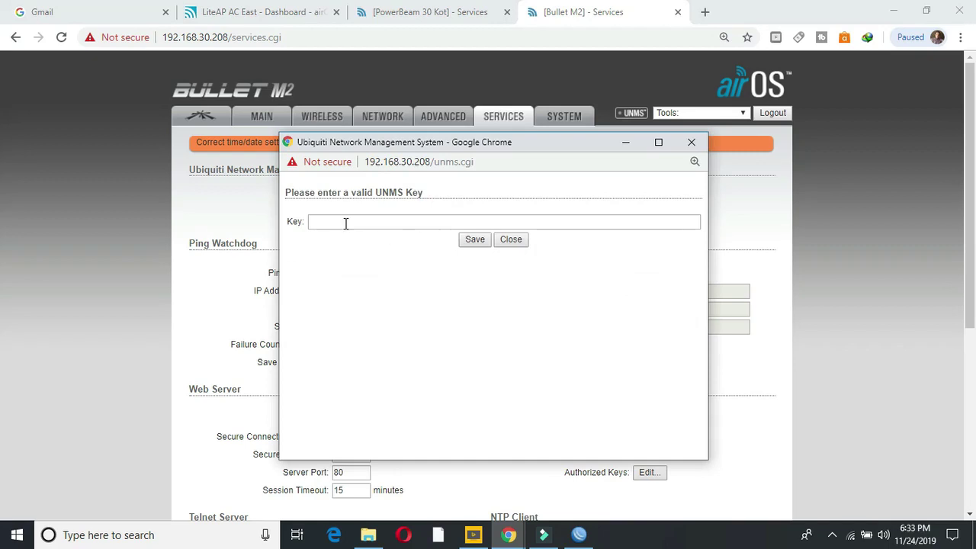
click(345, 221)
right_click(346, 223)
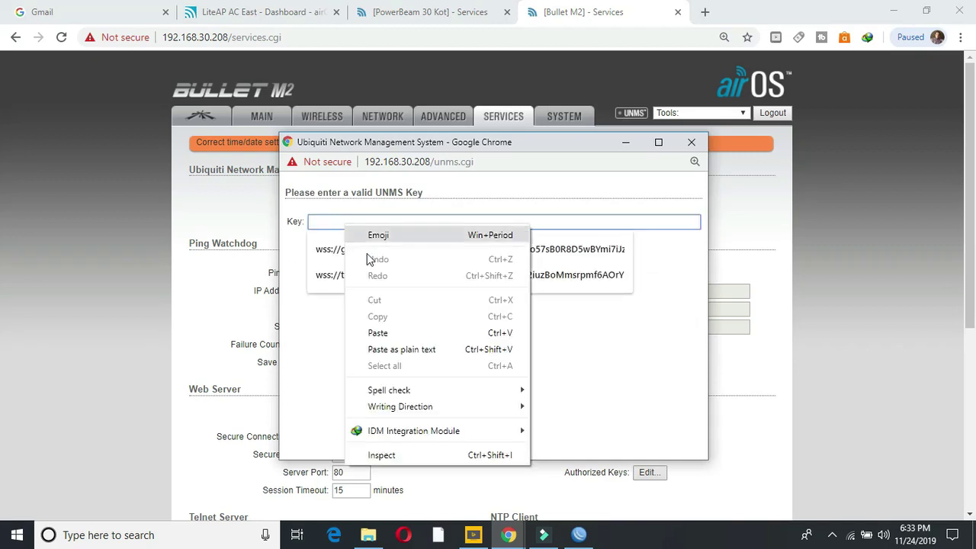
click(378, 333)
click(476, 241)
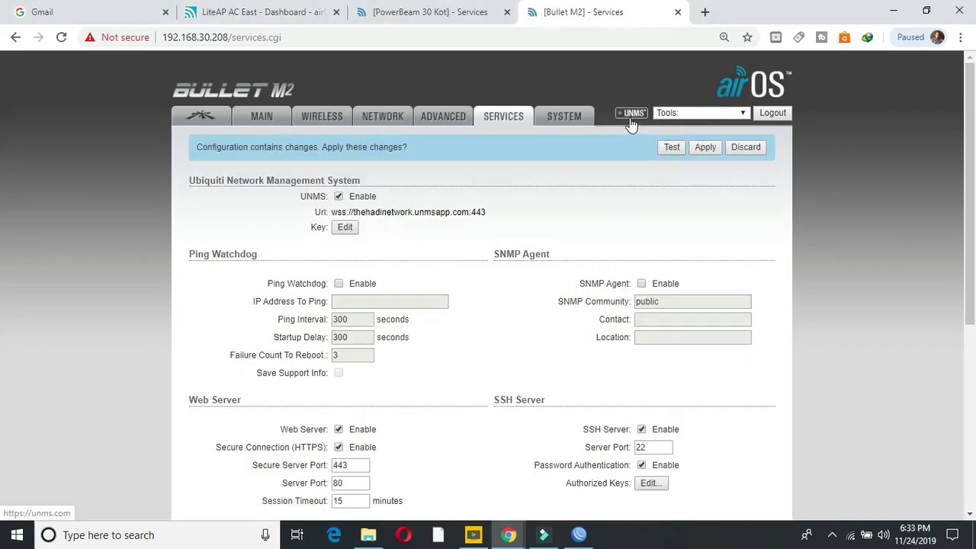
click(703, 147)
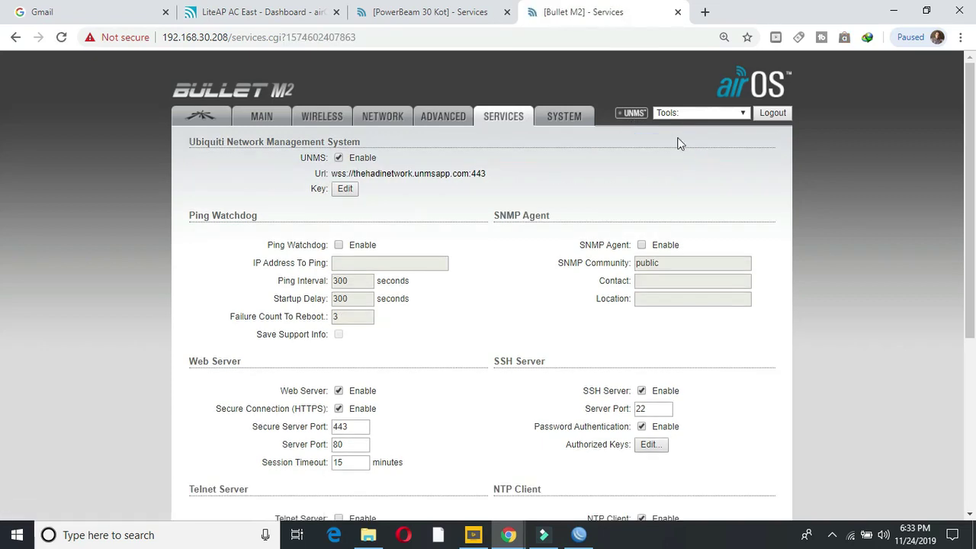
Step: Turn on UNMS for the LiteAP AC East and paste in the copied UNMS key
click(283, 18)
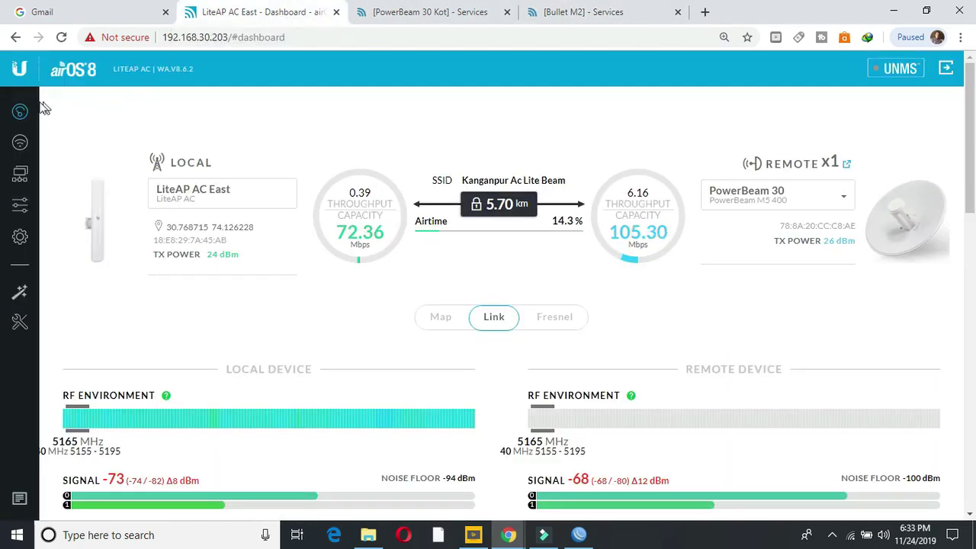
click(899, 69)
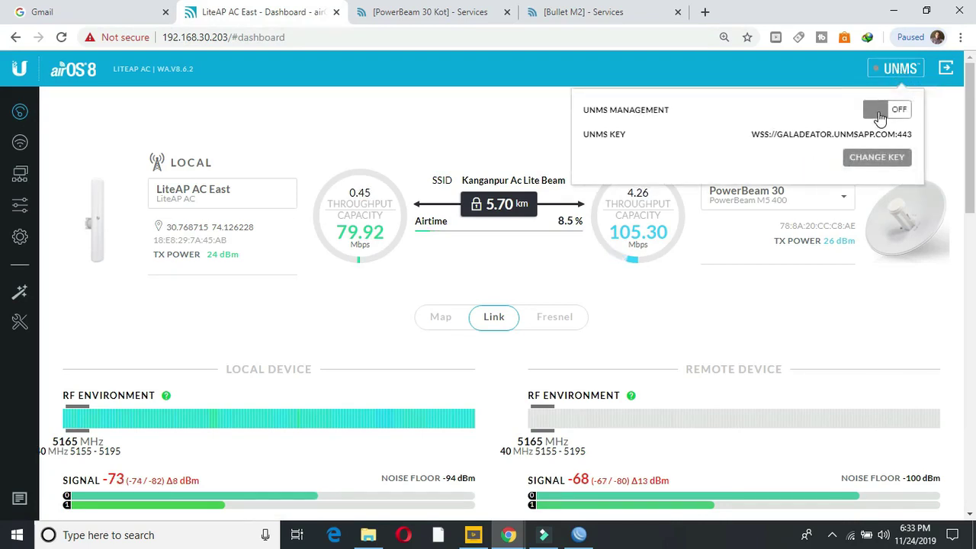
click(880, 115)
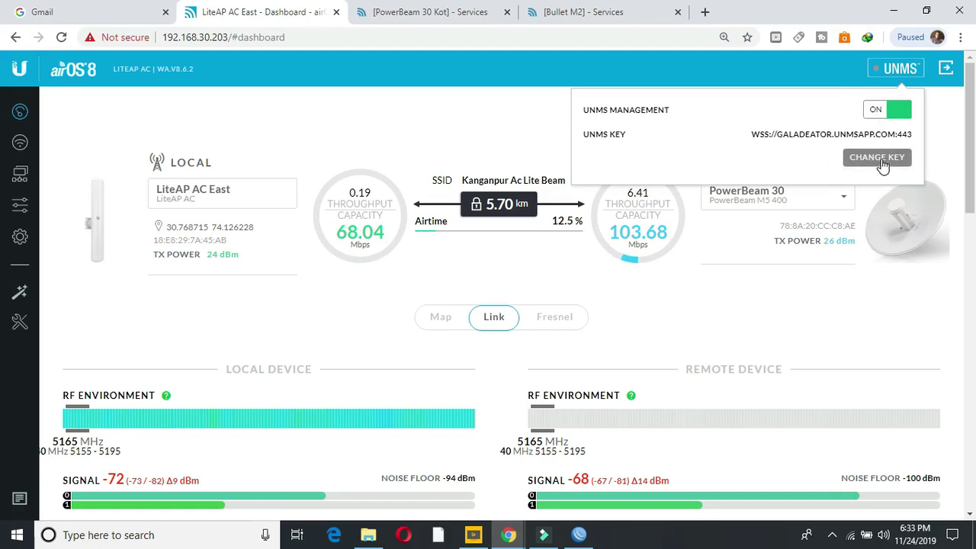
click(879, 158)
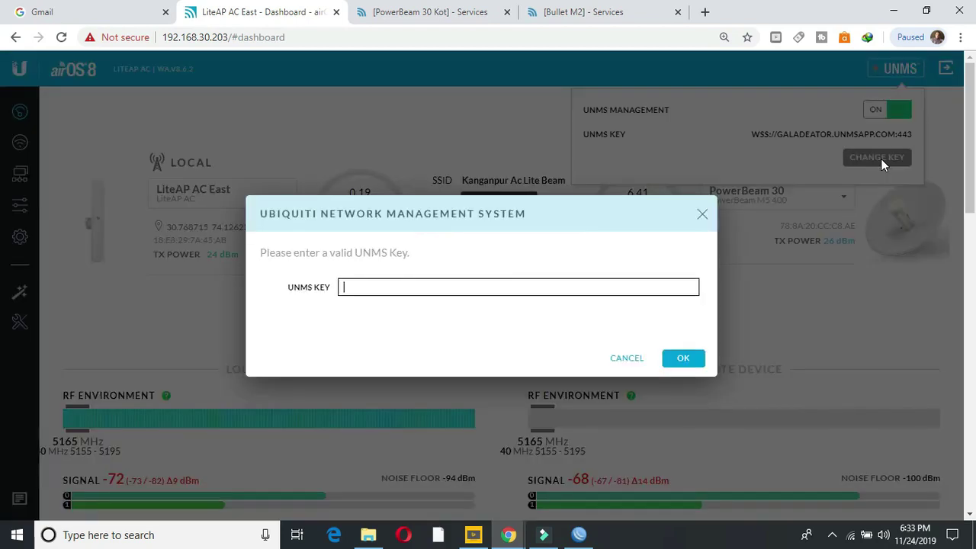
right_click(360, 287)
click(402, 154)
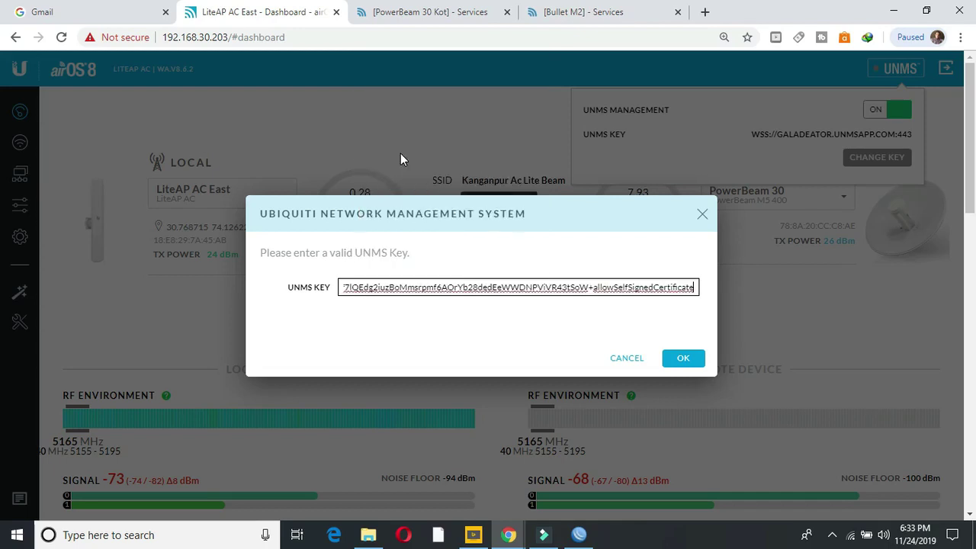
click(685, 360)
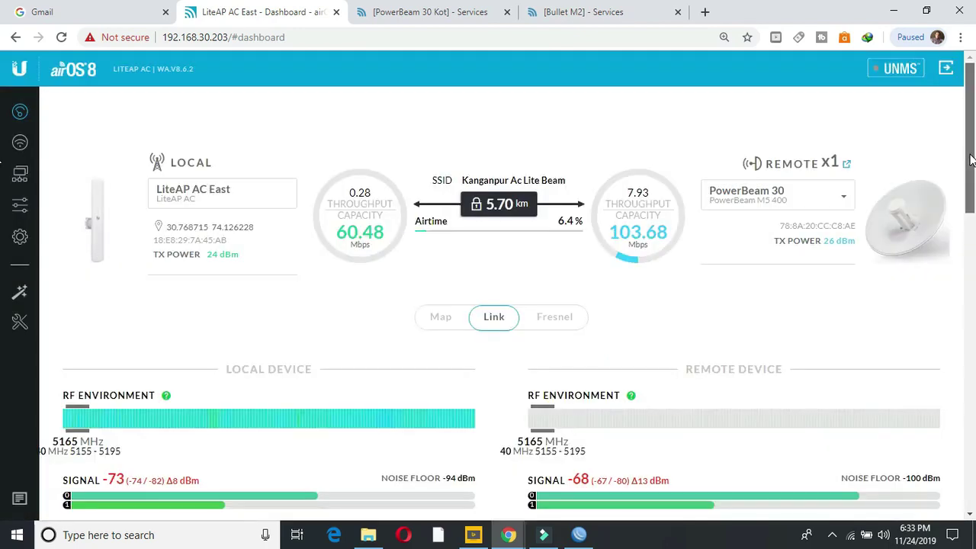
mouse_move(971, 159)
mouse_down()
mouse_move(973, 443)
mouse_move(973, 147)
mouse_up()
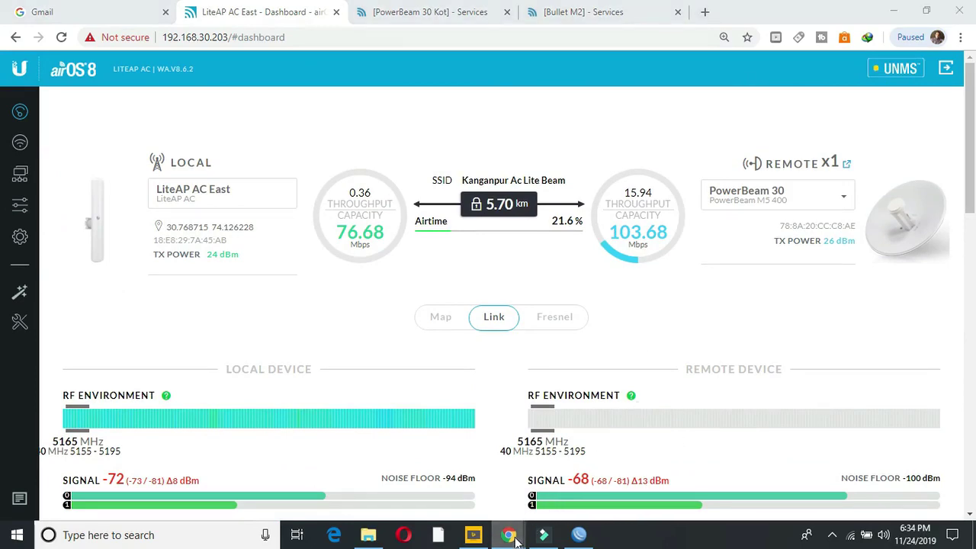
Step: Authorize the Bullet M2 in UNMS as a new site placed at the current map location
mouse_move(509, 535)
click(550, 506)
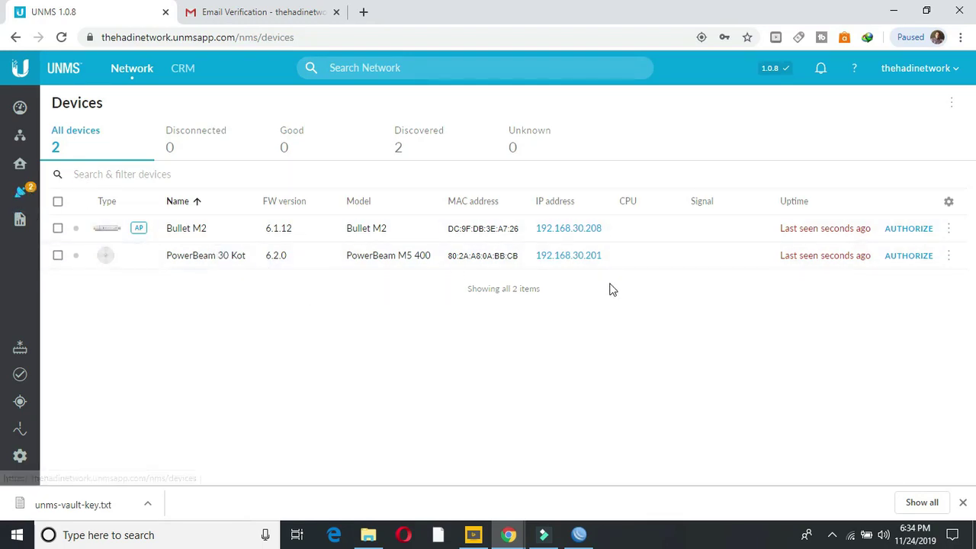
click(918, 231)
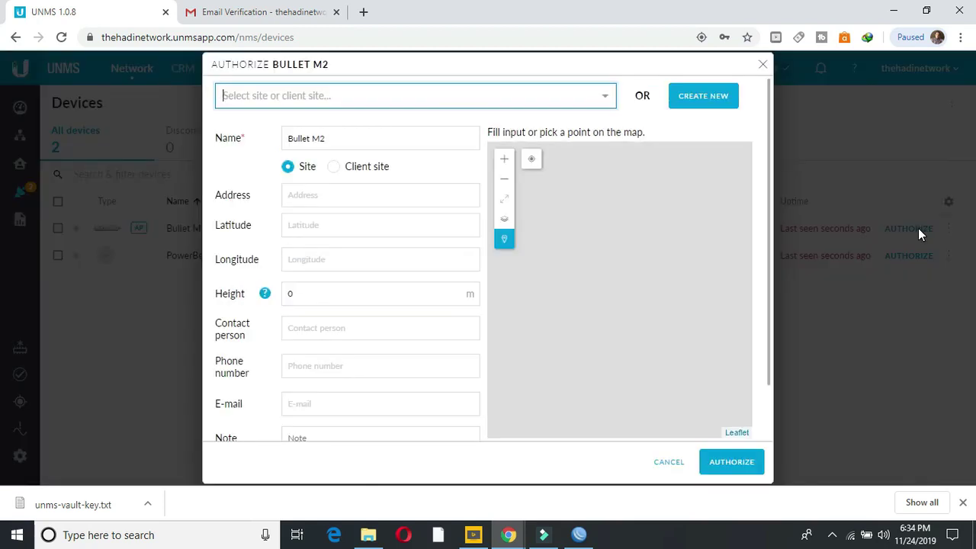
click(336, 196)
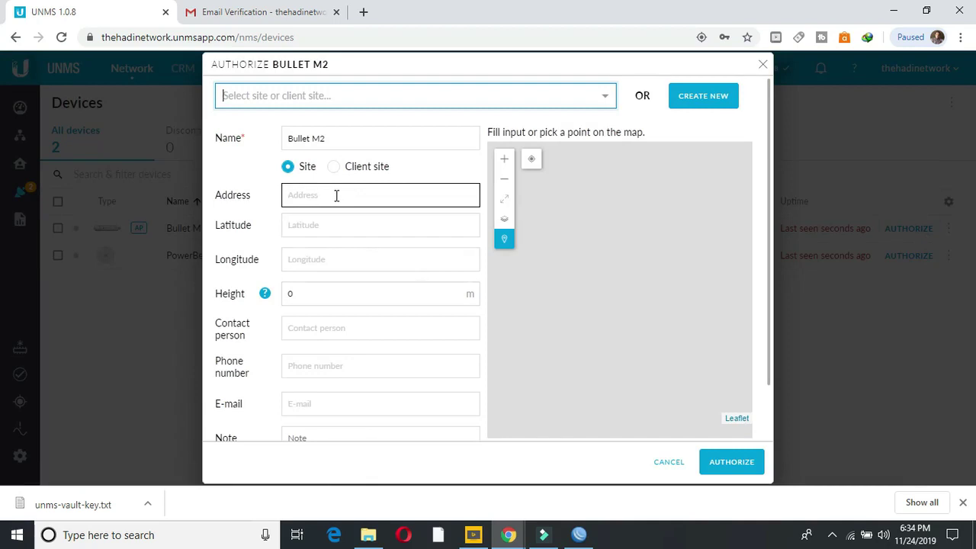
click(323, 225)
click(321, 255)
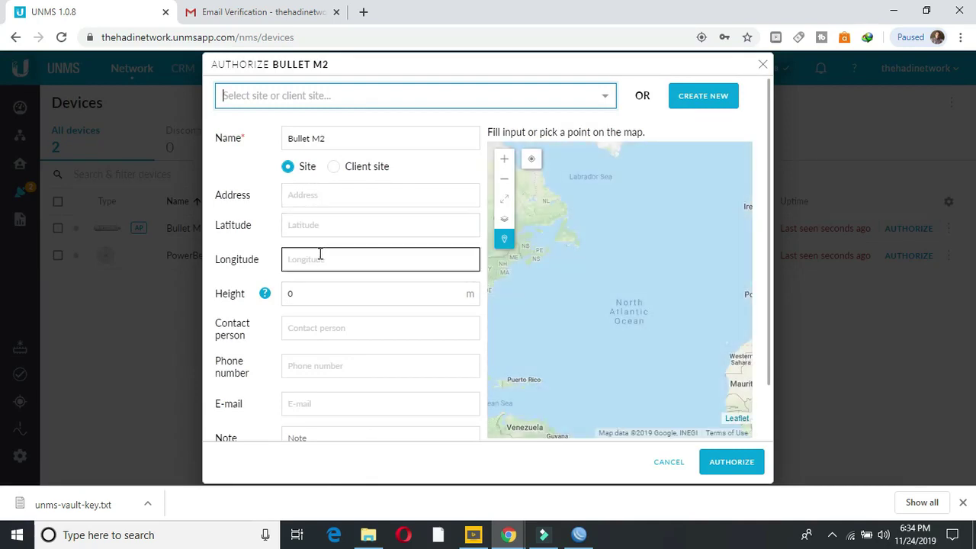
click(328, 300)
click(328, 329)
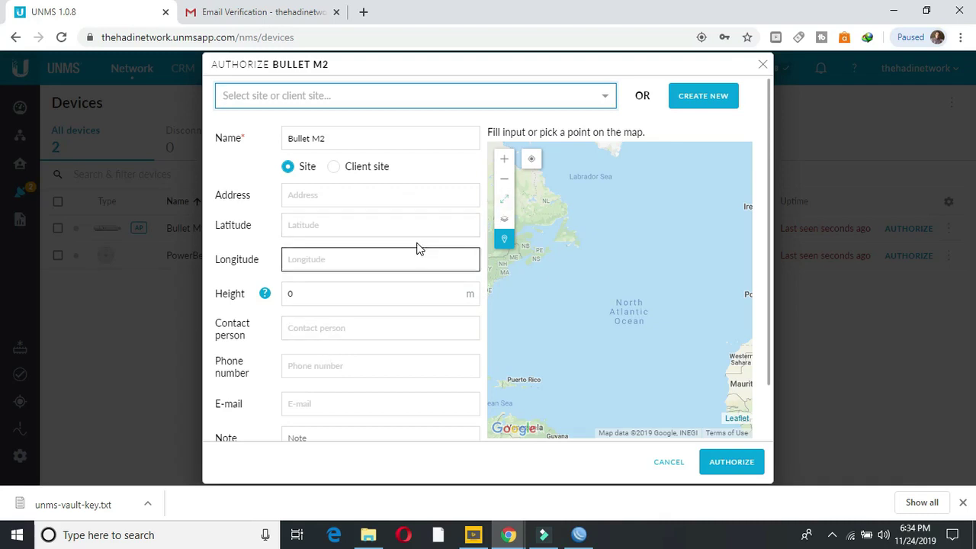
click(532, 160)
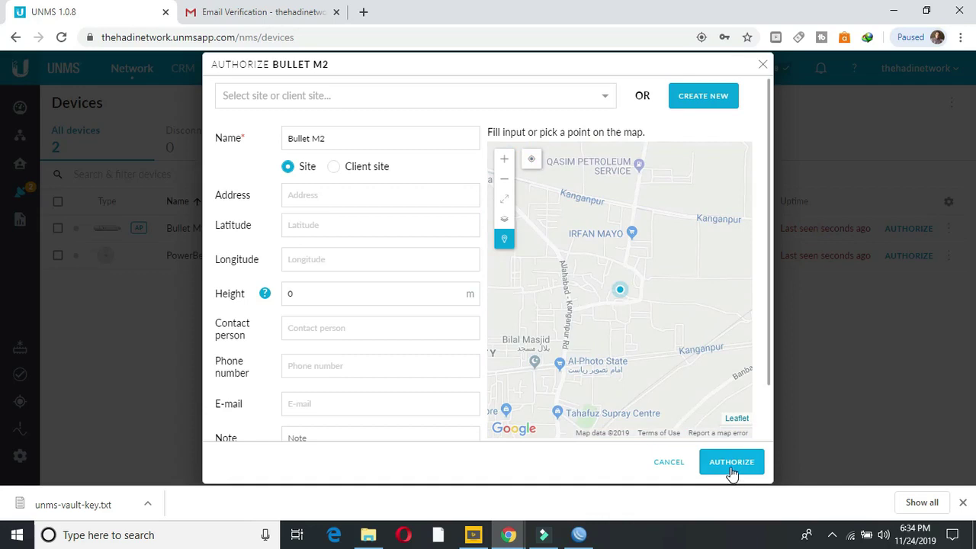
click(367, 365)
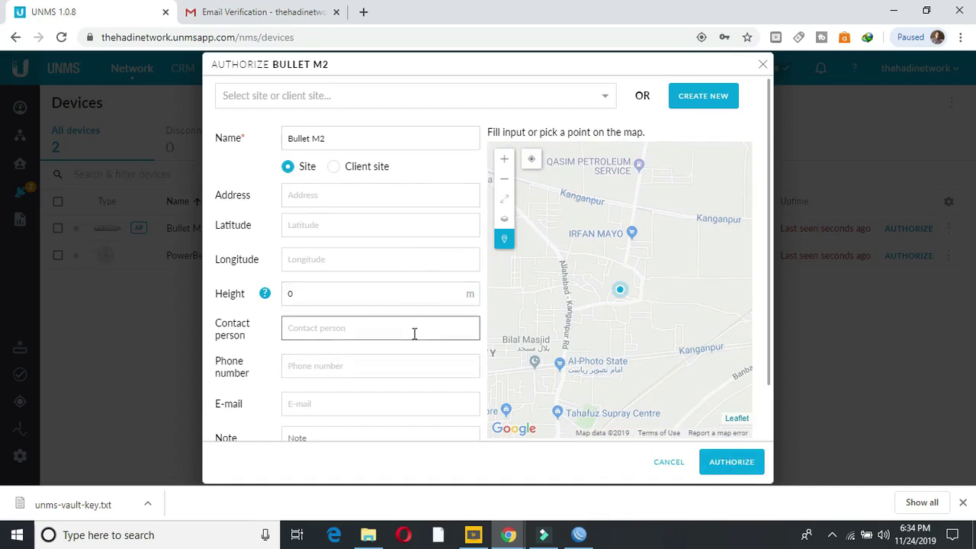
click(731, 467)
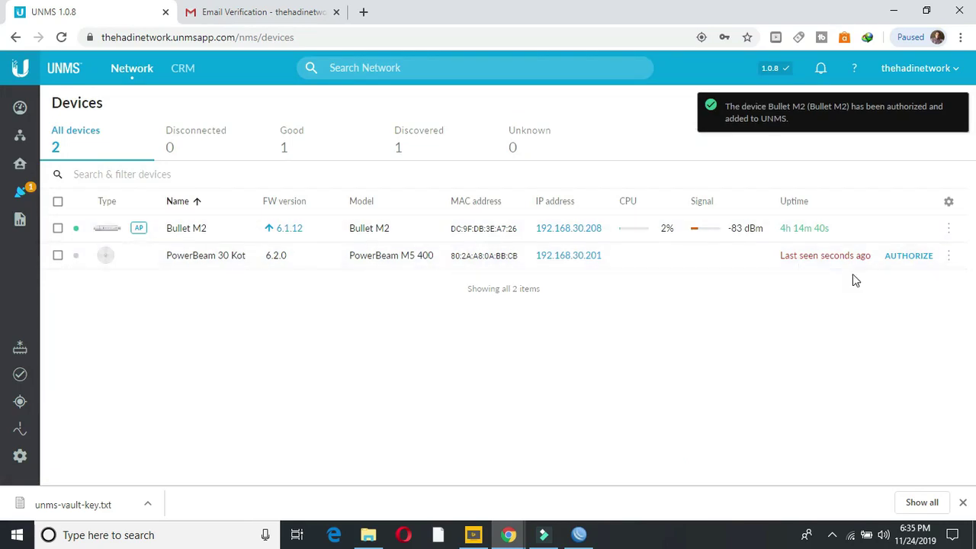
Step: Authorize PowerBeam 30 Kot as a site centred on the current map location
click(901, 258)
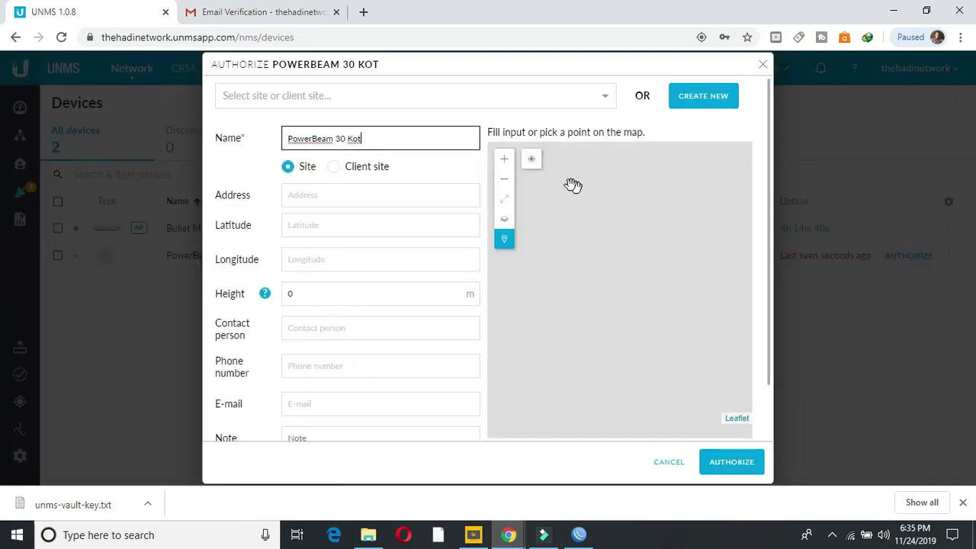
click(531, 162)
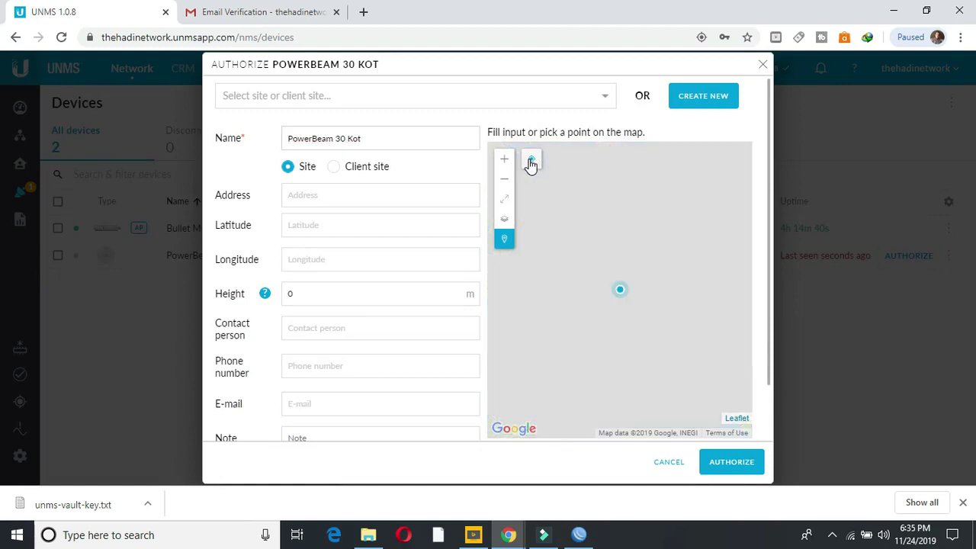
click(712, 462)
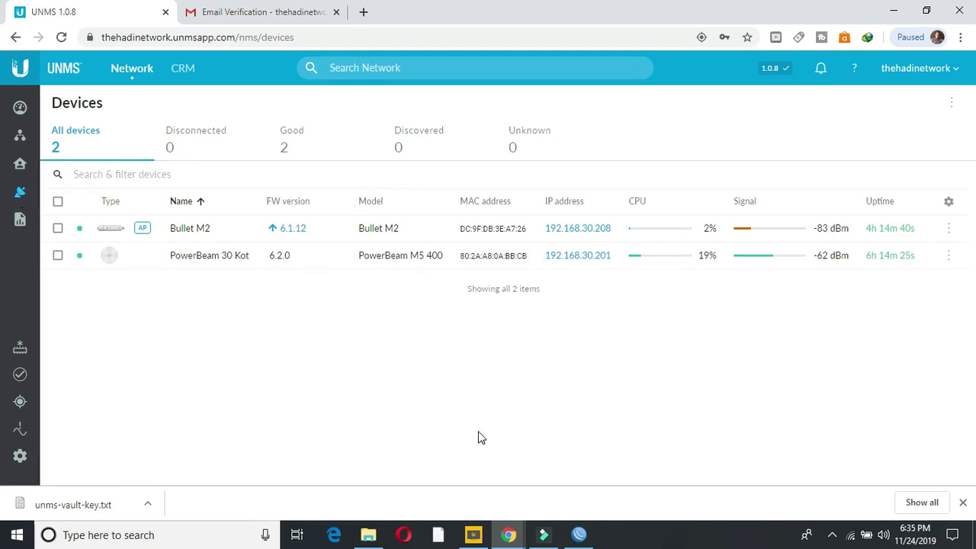
click(579, 536)
click(578, 535)
Step: Check the LiteAP AC East's UNMS status in airOS, then return to the UNMS Devices list
mouse_move(506, 540)
click(477, 482)
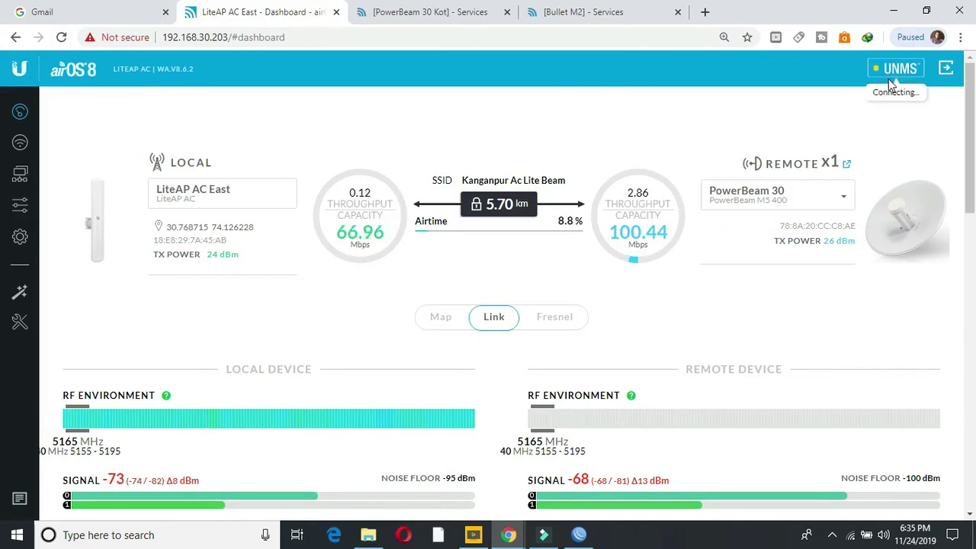
drag(970, 124, 970, 79)
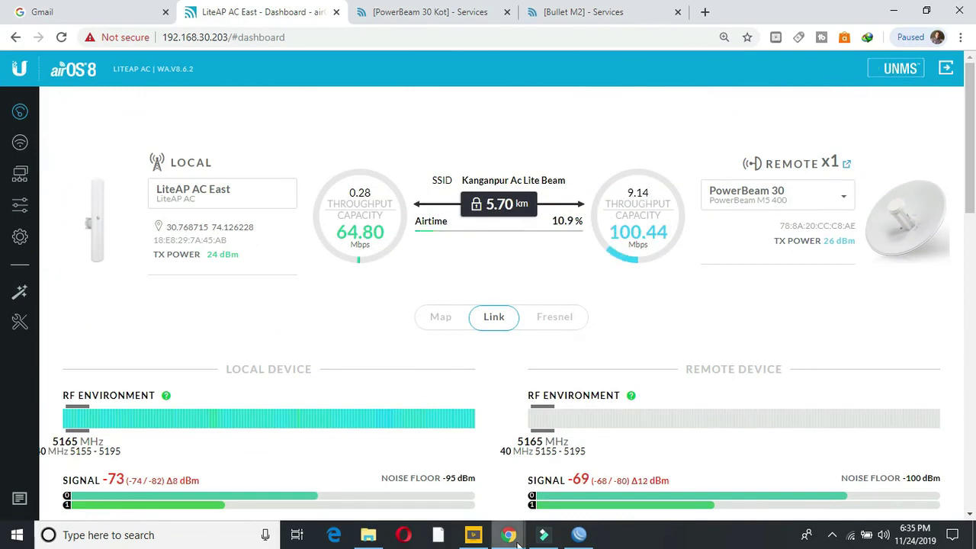
mouse_move(512, 537)
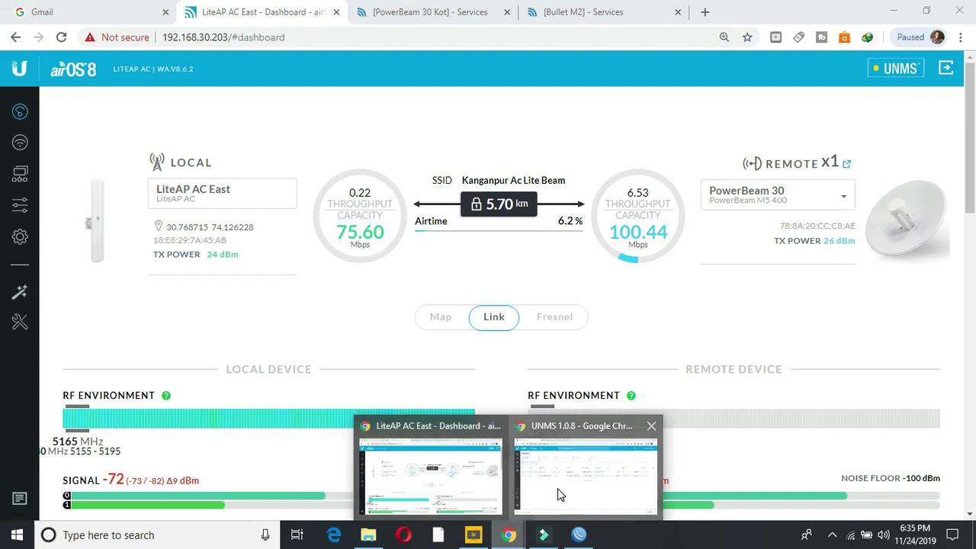
click(557, 490)
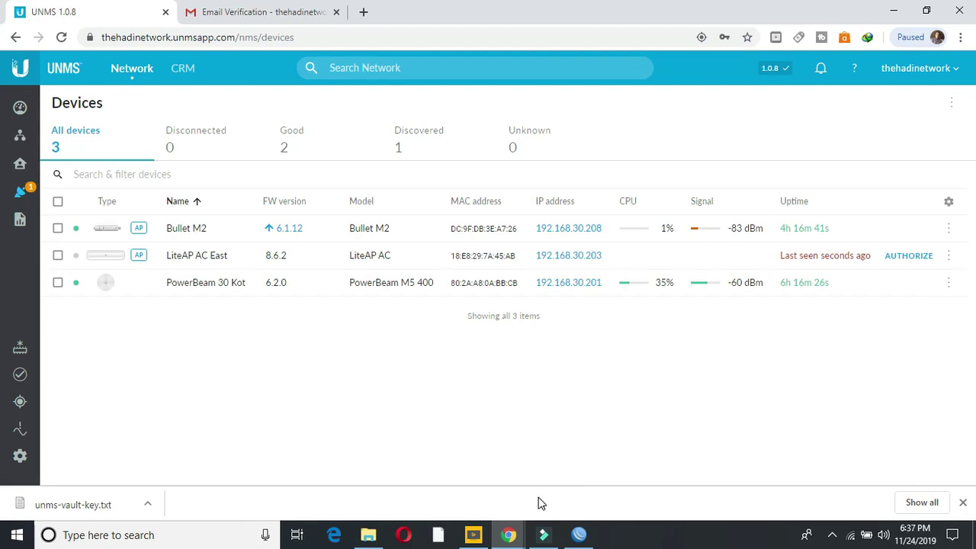
click(521, 532)
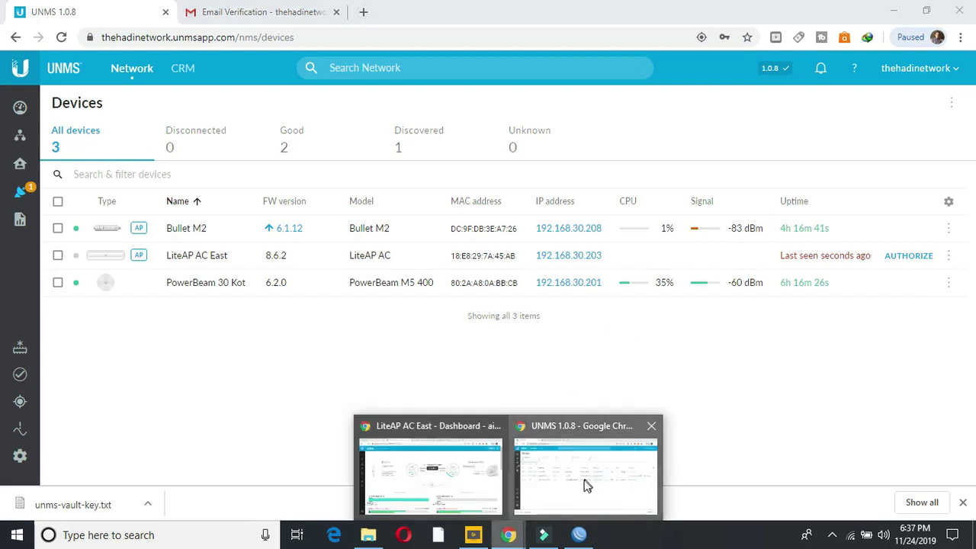
click(474, 484)
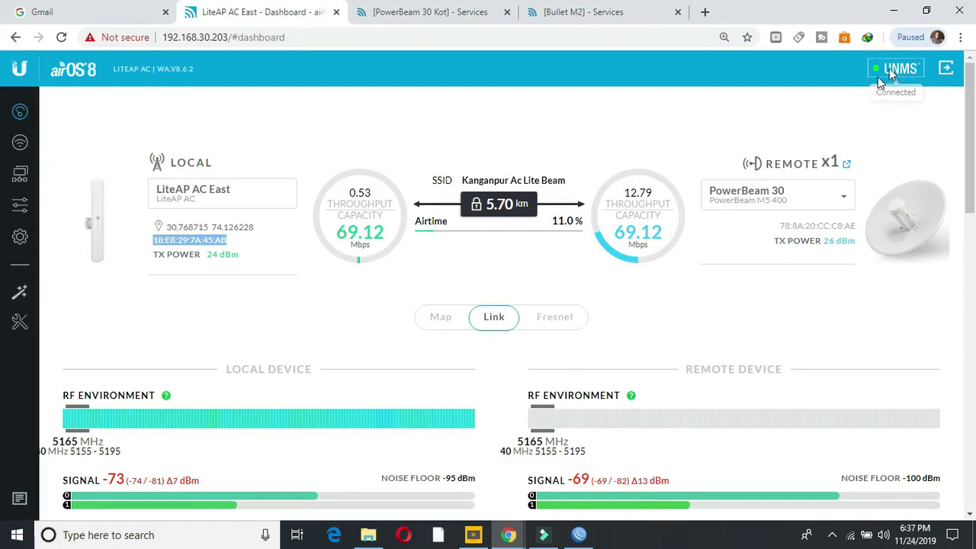
click(508, 535)
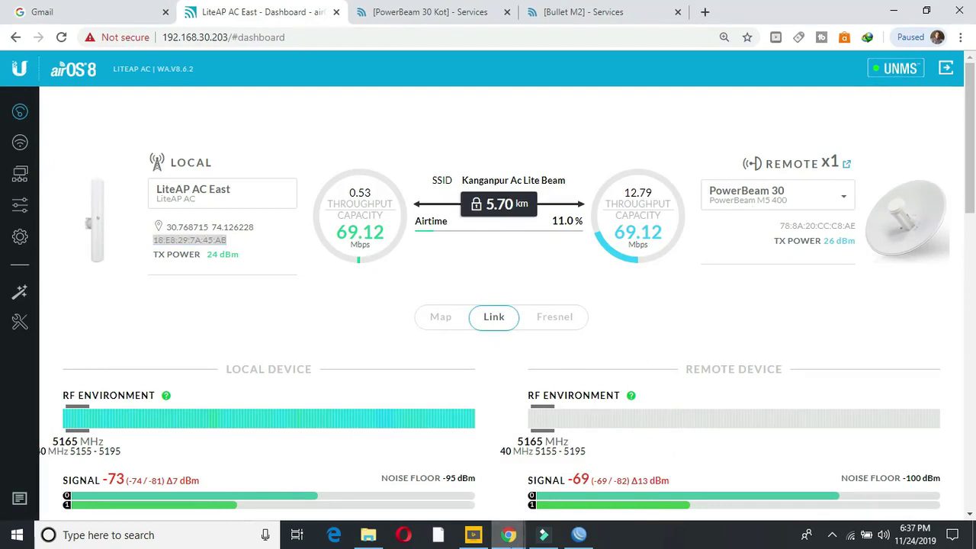
click(577, 494)
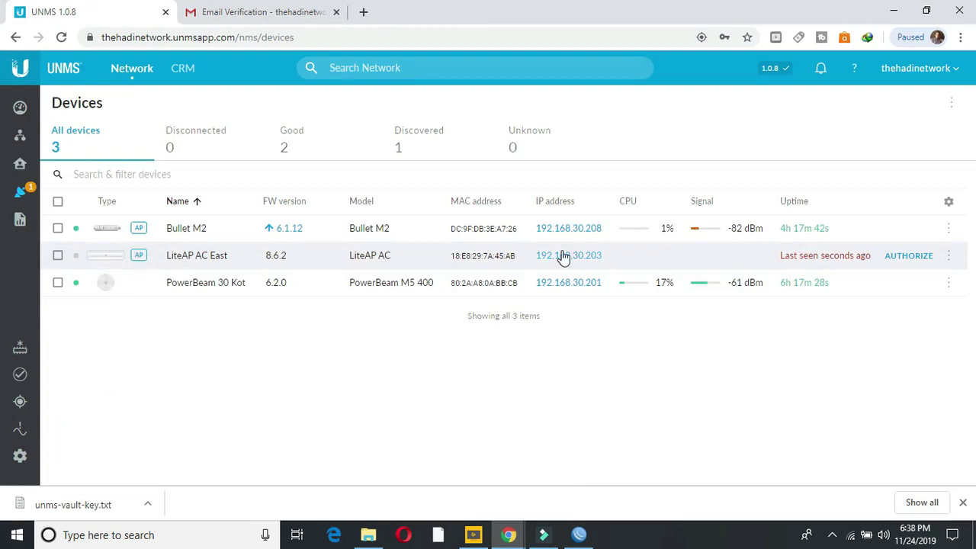
Step: Authorize LiteAP AC East as a new site using its prefilled latitude and longitude
click(902, 255)
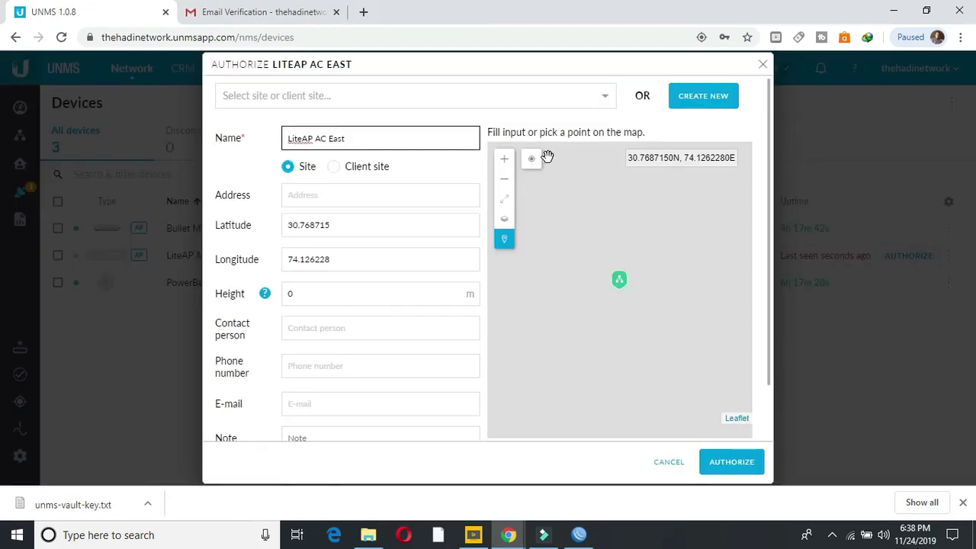
click(728, 469)
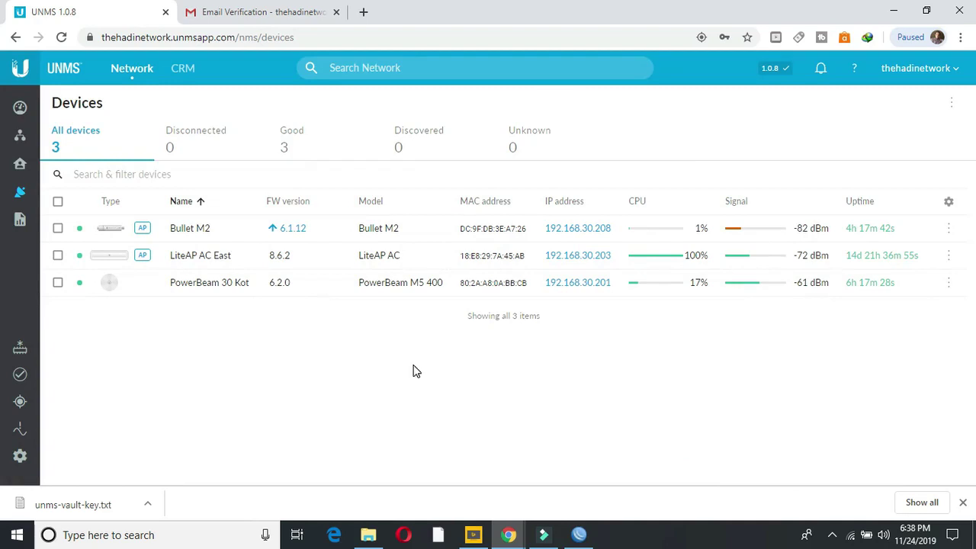
Step: Open the Bullet M2's device page in UNMS and view its Wireless configuration
click(215, 234)
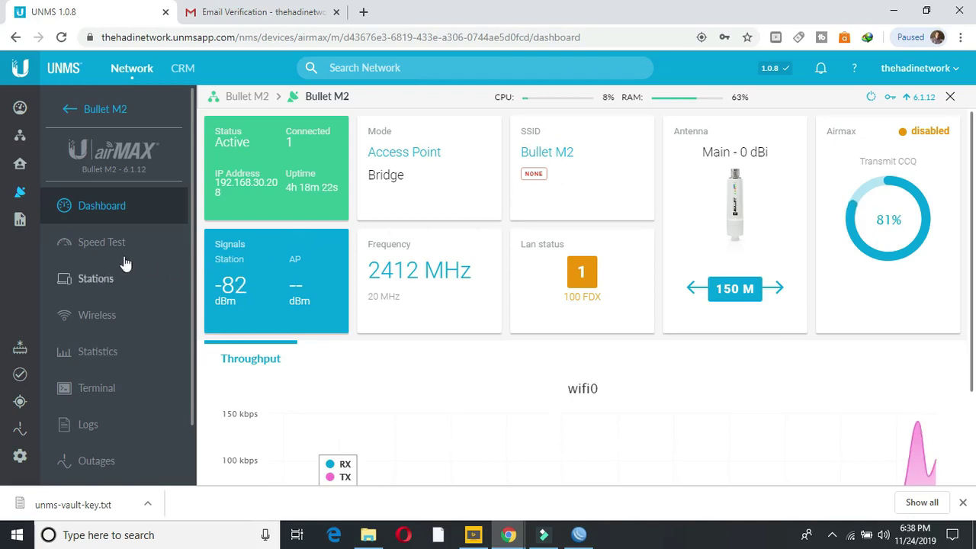
click(98, 316)
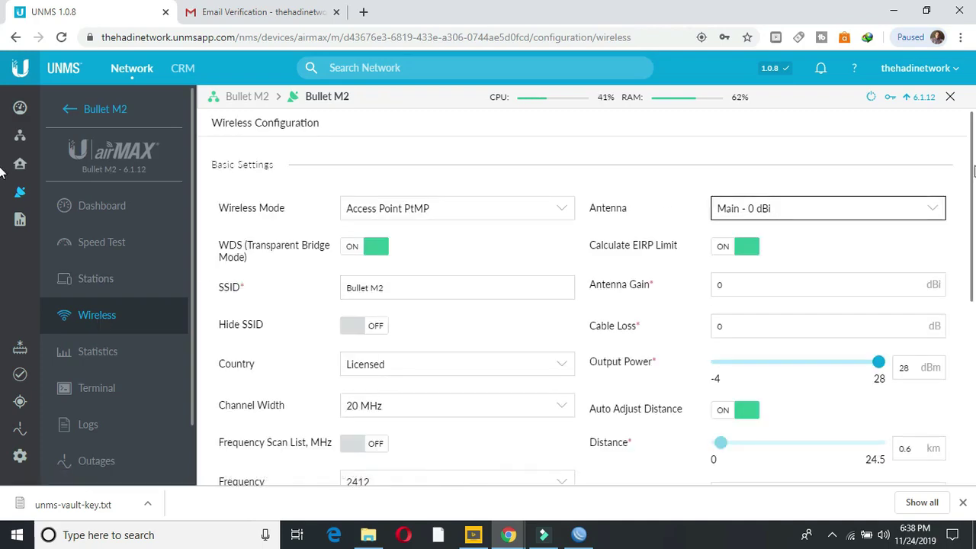
mouse_move(973, 180)
mouse_down()
mouse_move(971, 374)
mouse_move(974, 161)
mouse_up()
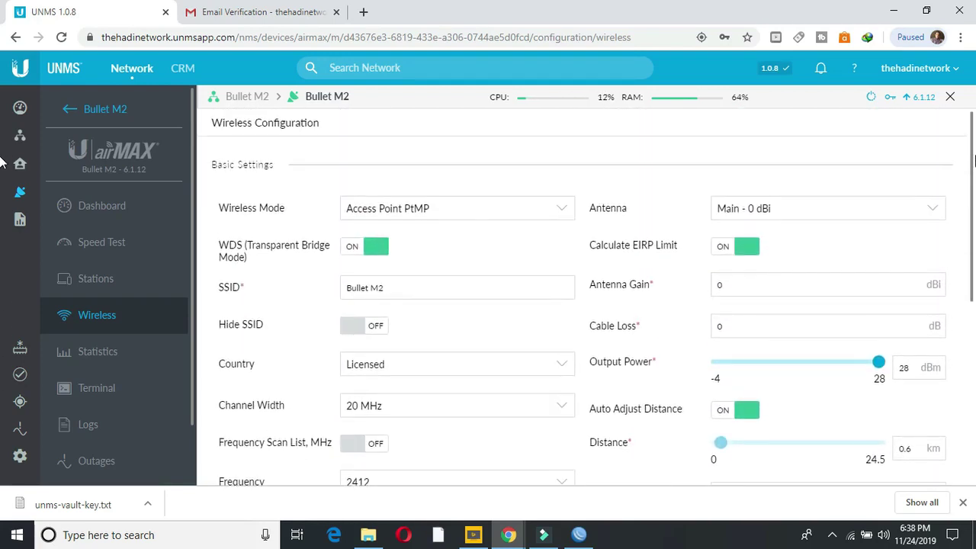